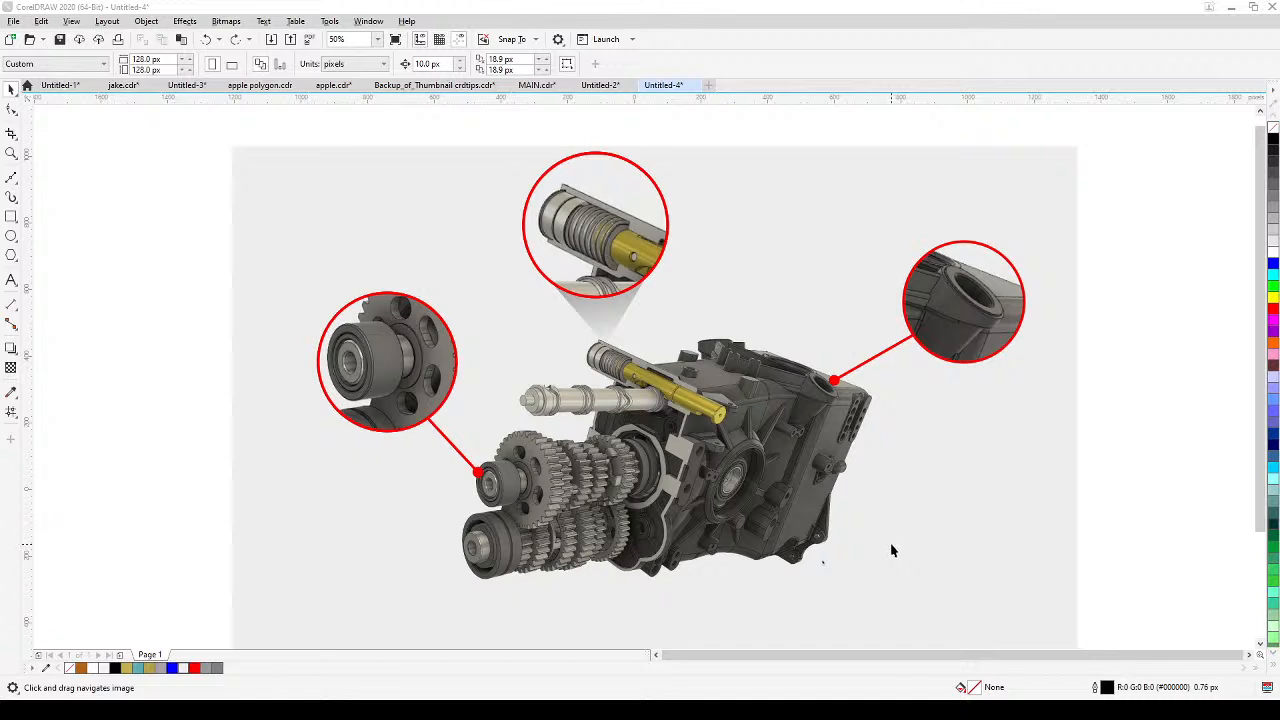
pyautogui.moveTo(858, 570); pyautogui.dragTo(861, 552)
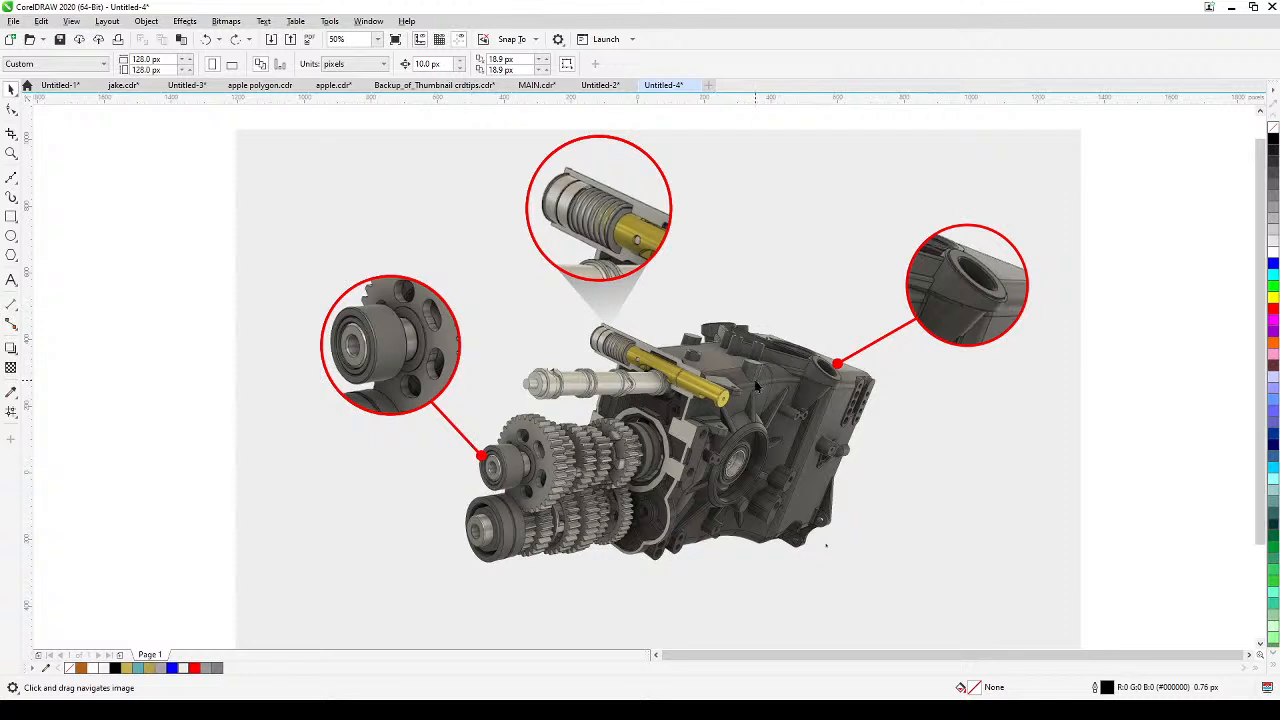
pyautogui.click(11, 153)
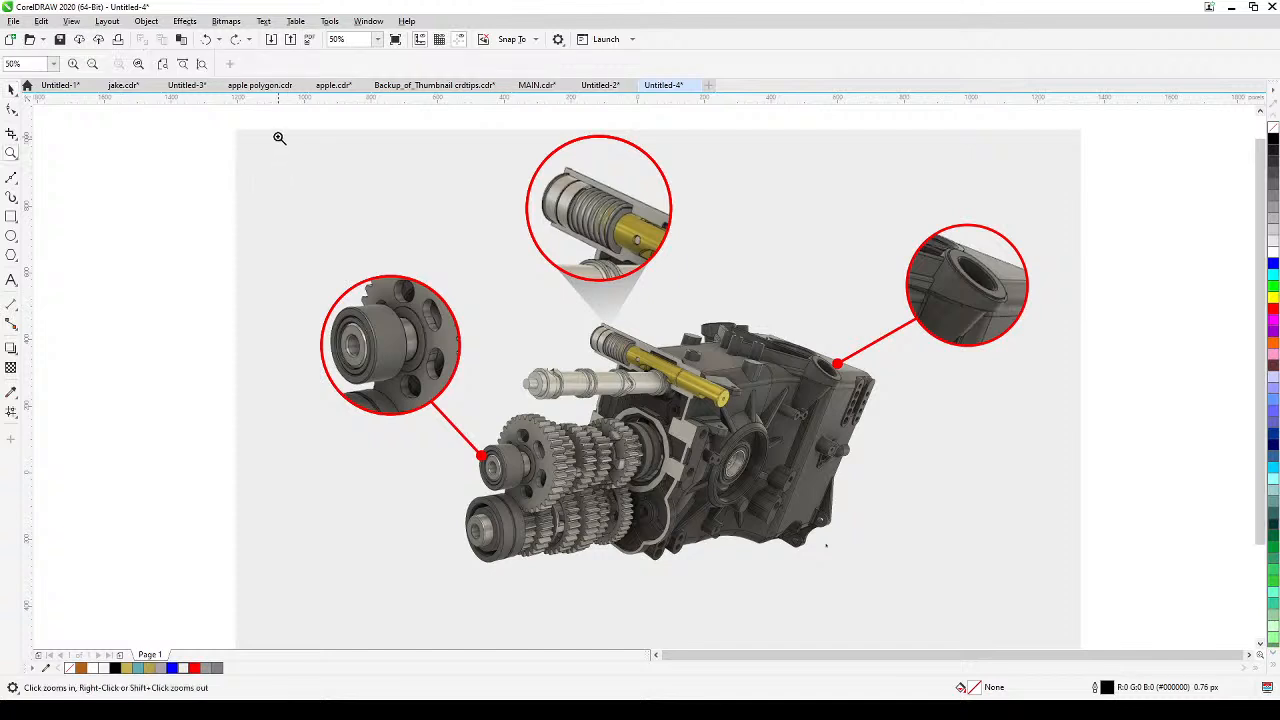
pyautogui.moveTo(279, 137)
pyautogui.mouseDown()
pyautogui.moveTo(886, 483)
pyautogui.moveTo(1089, 554)
pyautogui.moveTo(1077, 554)
pyautogui.mouseUp()
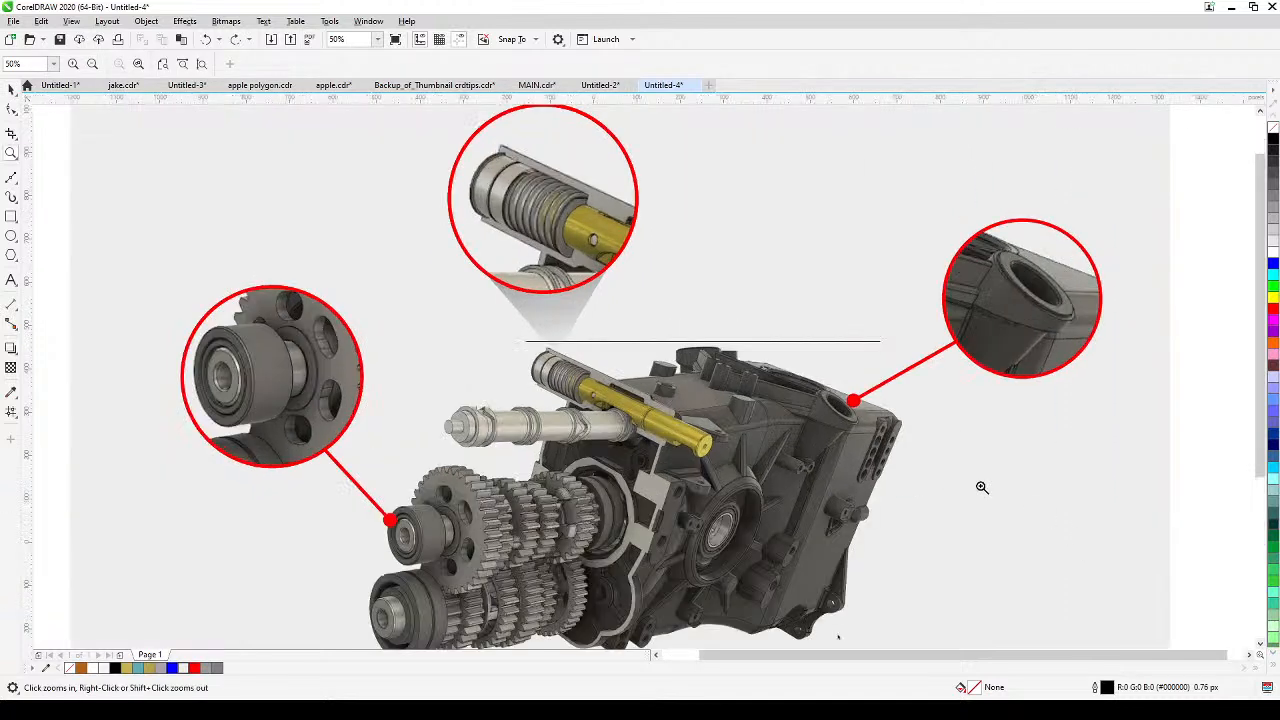
pyautogui.click(11, 88)
pyautogui.scroll(-2, 449, 283)
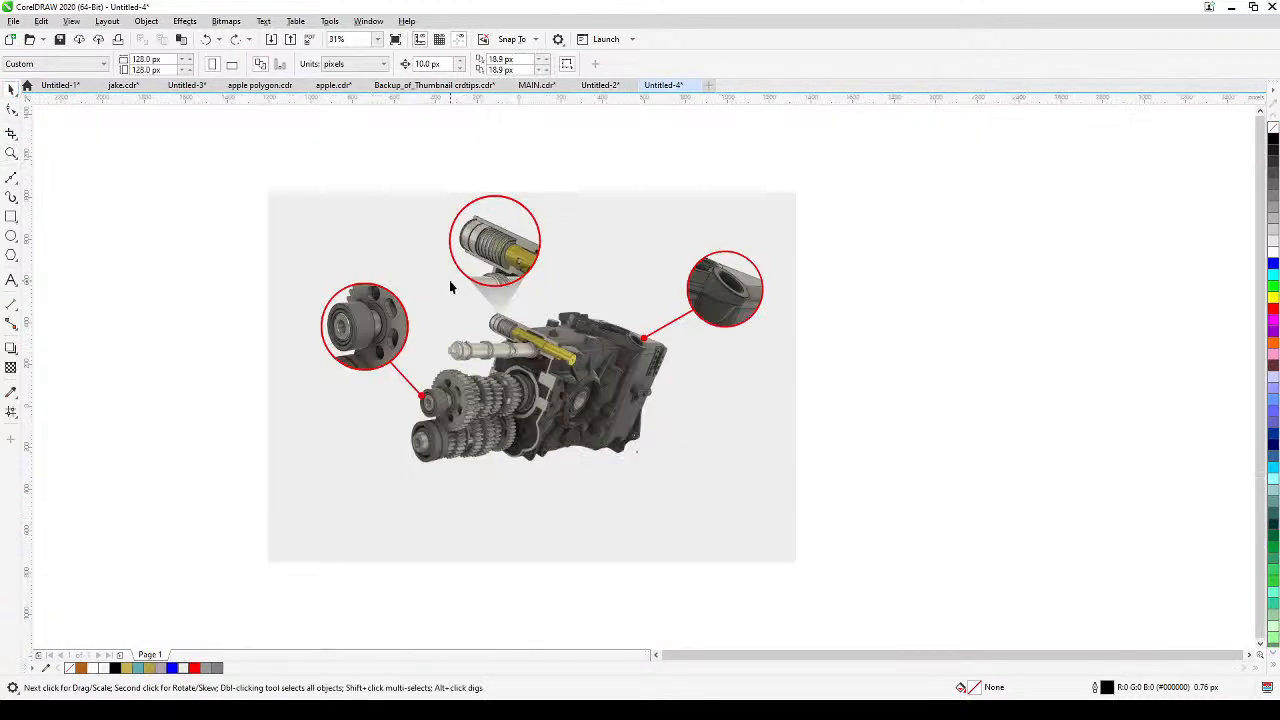
# Duplicate the whole gearbox illustration with its background and callouts, placing the copy beside the original on its left.
pyautogui.moveTo(560, 347); pyautogui.dragTo(594, 379)
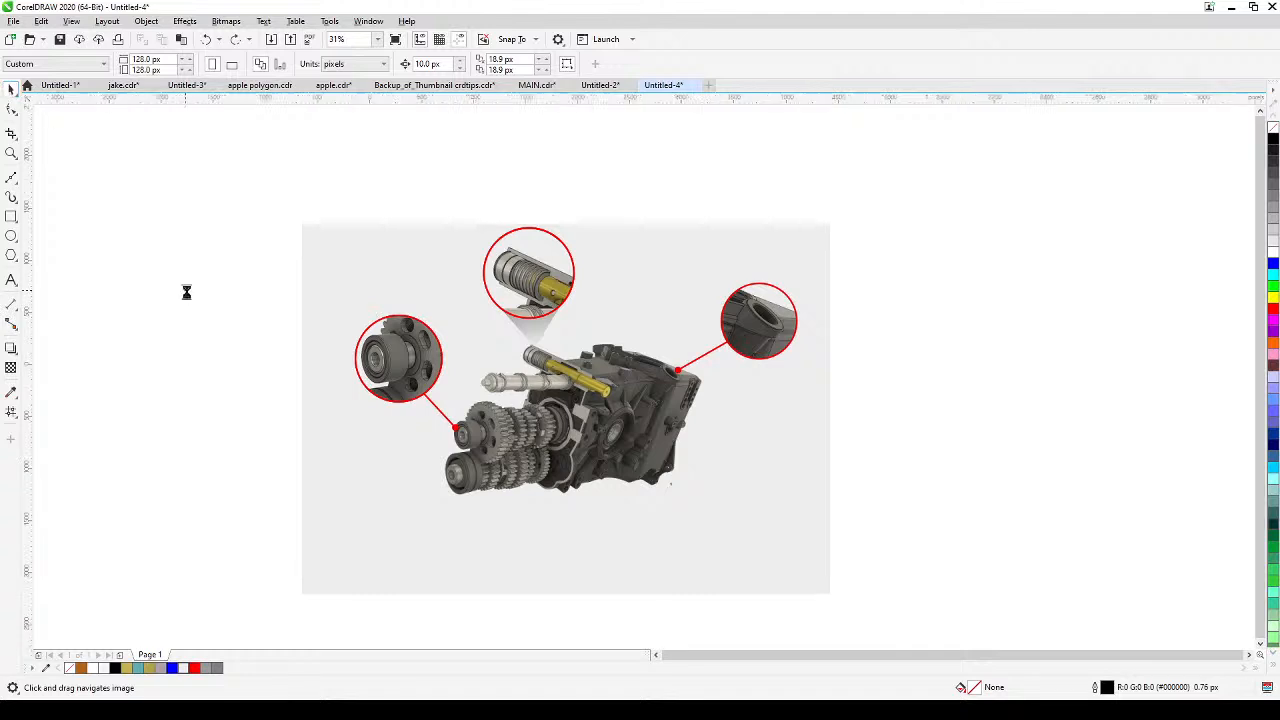
pyautogui.scroll(-1, 186, 291)
pyautogui.moveTo(330, 305); pyautogui.dragTo(708, 345)
pyautogui.moveTo(557, 239); pyautogui.dragTo(897, 486)
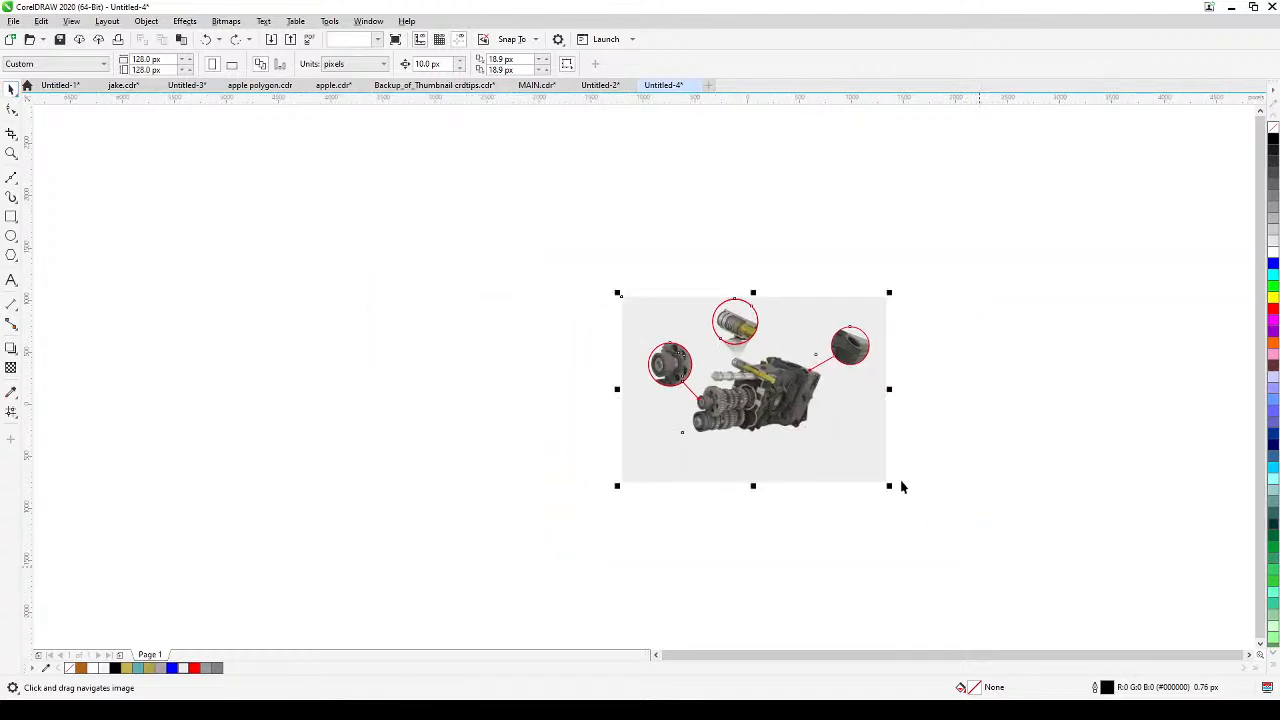
pyautogui.moveTo(855, 416); pyautogui.dragTo(458, 416)
# Delete the three circular callouts and their leaders from the duplicated illustration, keeping only the gearbox and its background.
pyautogui.moveTo(551, 557); pyautogui.dragTo(776, 547)
pyautogui.press('h')
pyautogui.scroll(2, 487, 265)
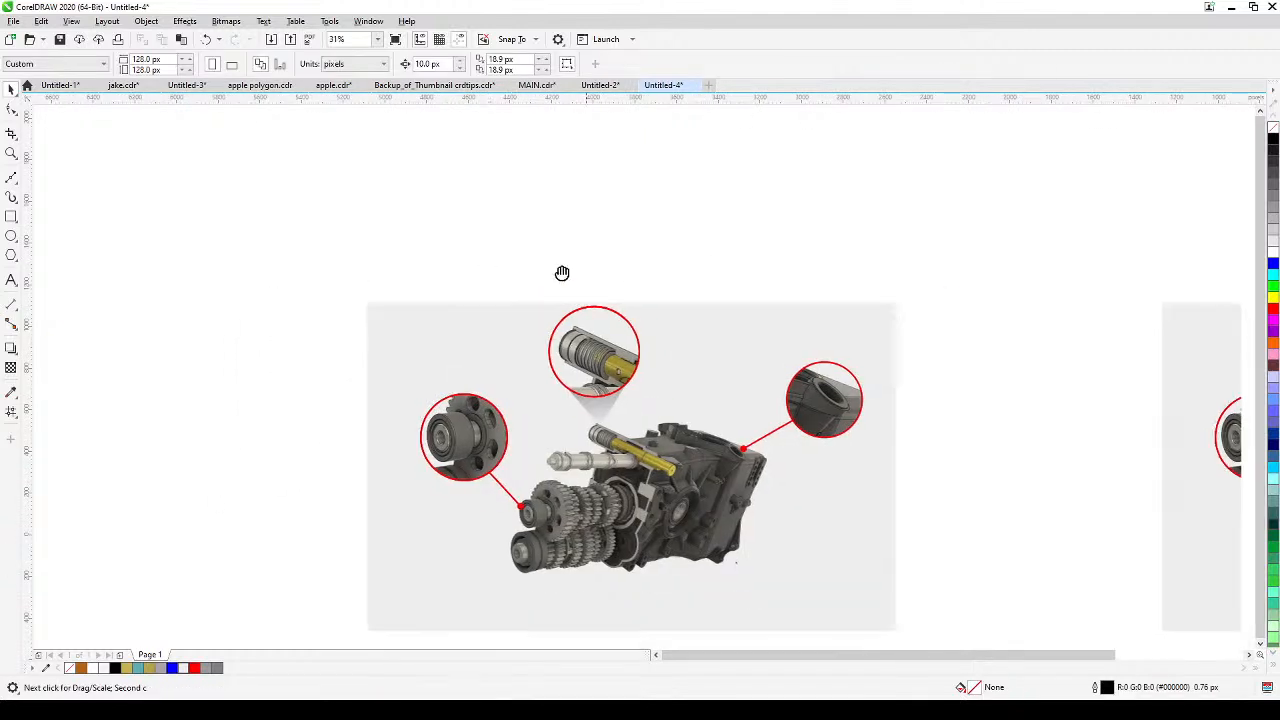
pyautogui.moveTo(563, 271); pyautogui.dragTo(317, 194)
pyautogui.moveTo(852, 432); pyautogui.dragTo(646, 509)
pyautogui.press('Delete')
# Draw a circle about 452 px in diameter on the empty background to the upper right of the duplicated gearbox.
pyautogui.moveTo(891, 517); pyautogui.dragTo(731, 477)
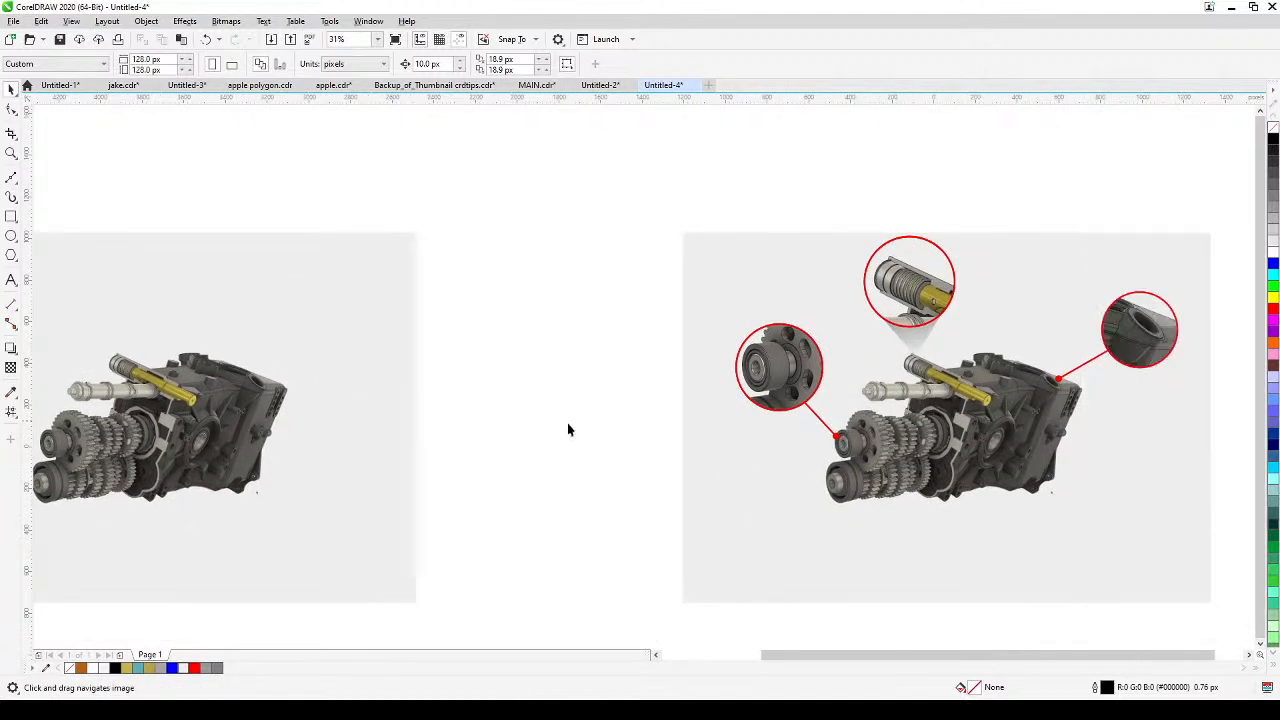
pyautogui.moveTo(569, 429); pyautogui.dragTo(888, 420)
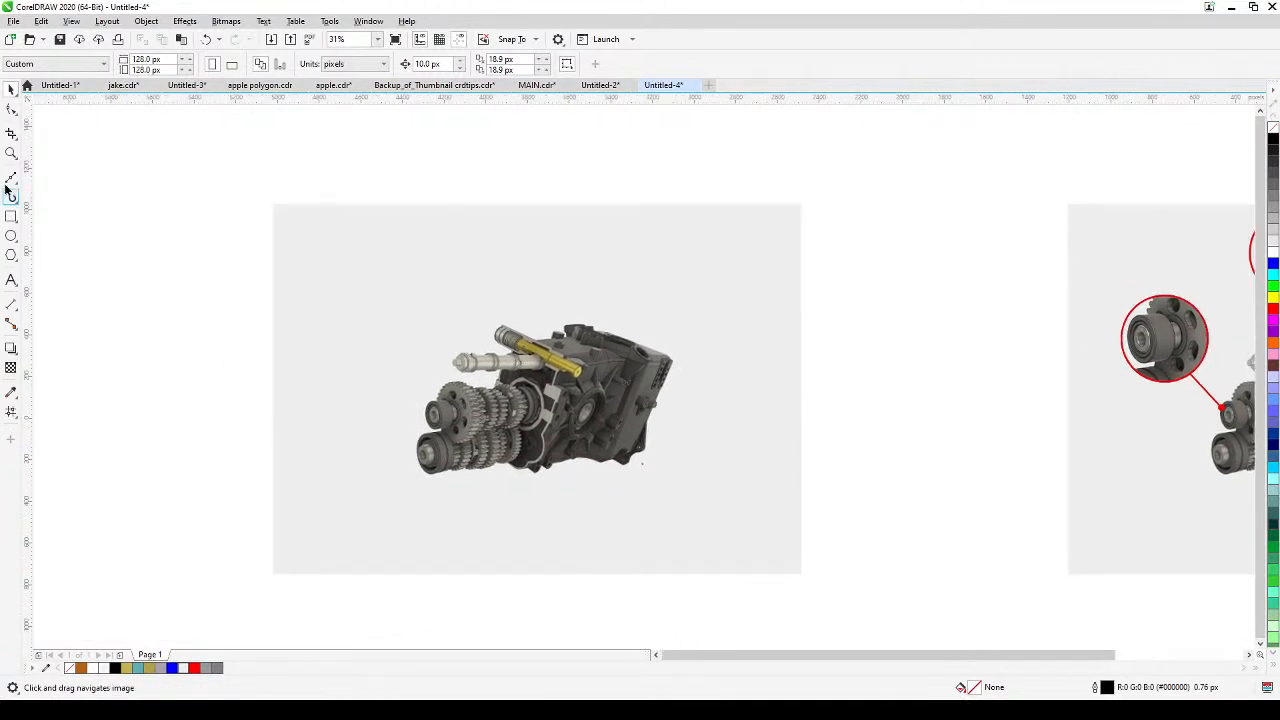
pyautogui.click(11, 154)
pyautogui.moveTo(340, 243); pyautogui.dragTo(788, 553)
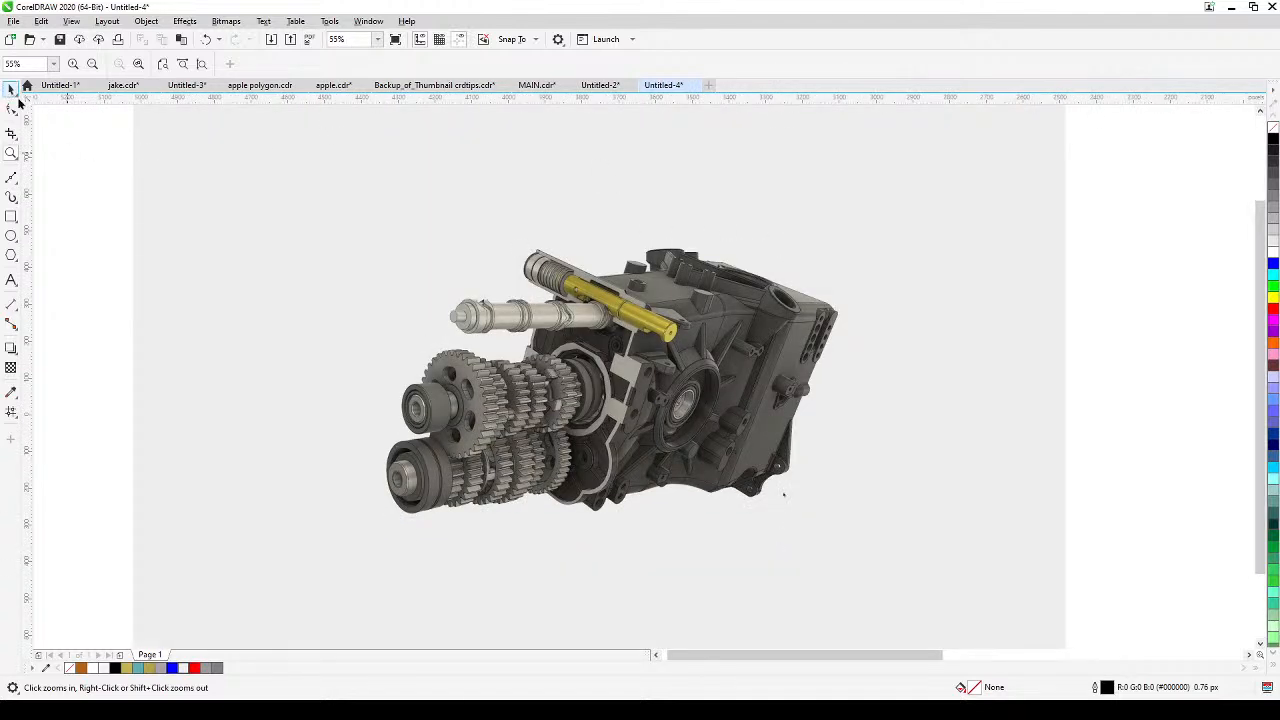
pyautogui.click(11, 89)
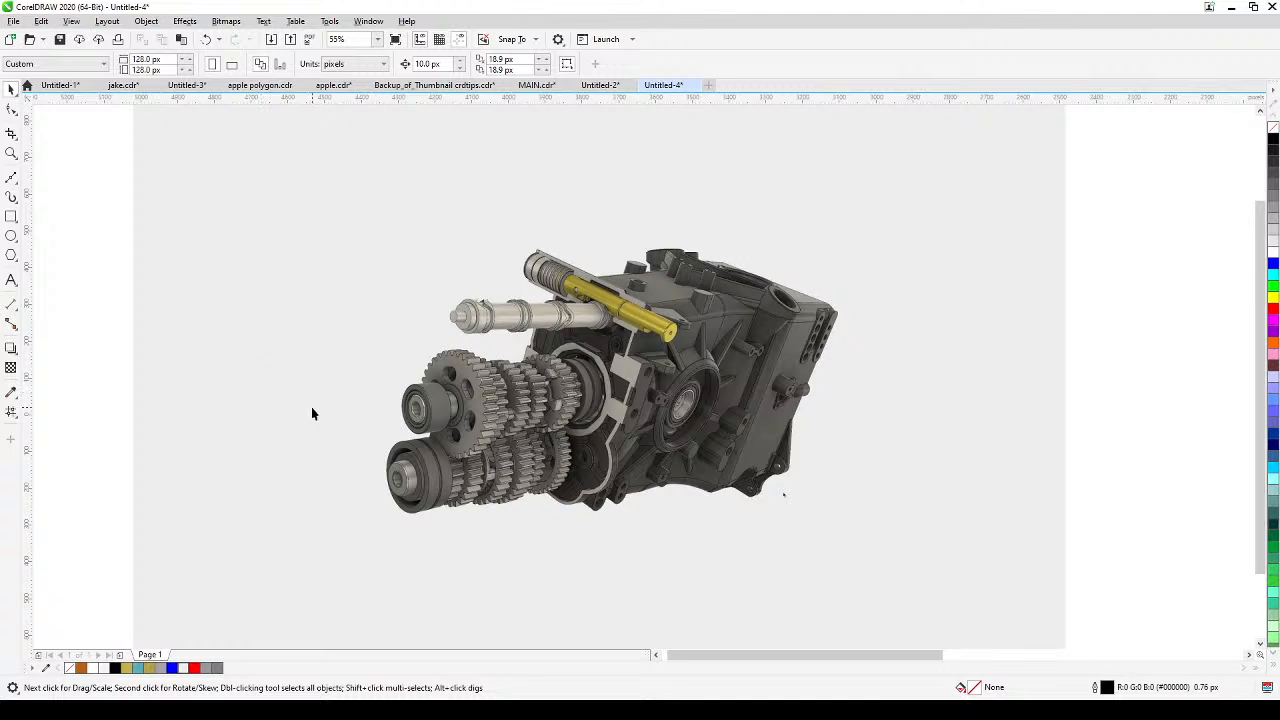
pyautogui.click(11, 237)
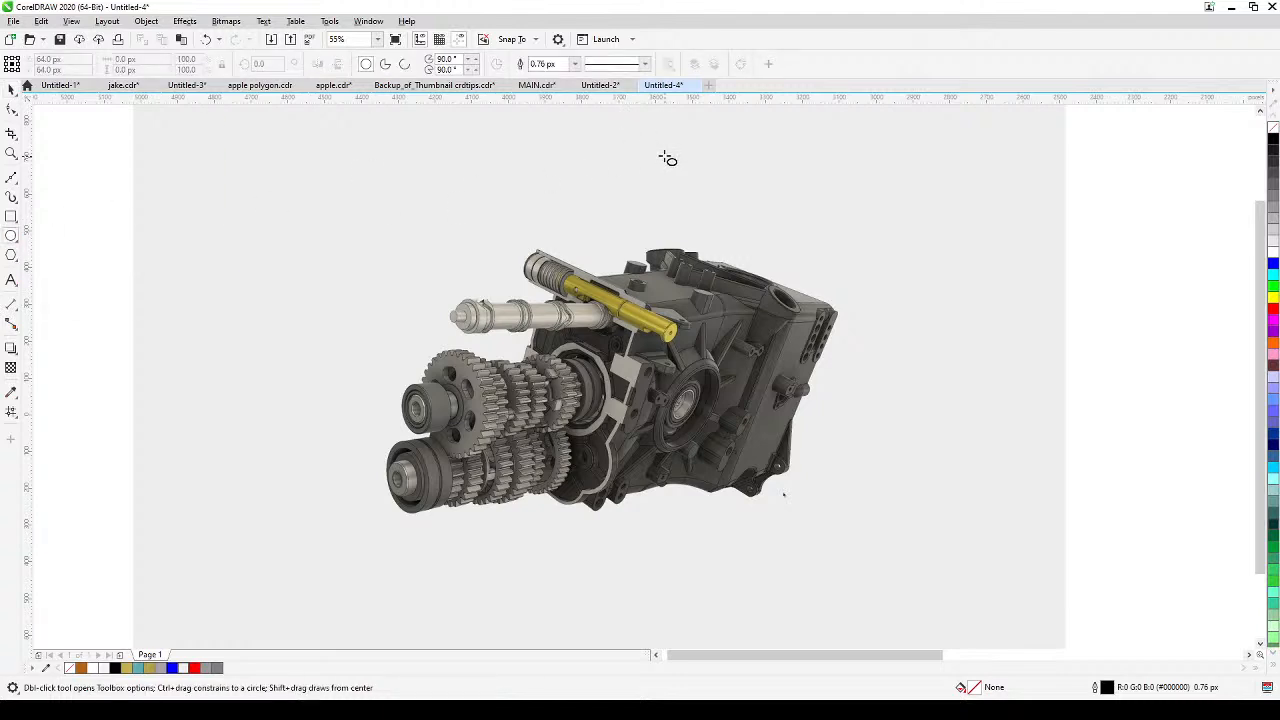
pyautogui.moveTo(829, 157); pyautogui.dragTo(1000, 306)
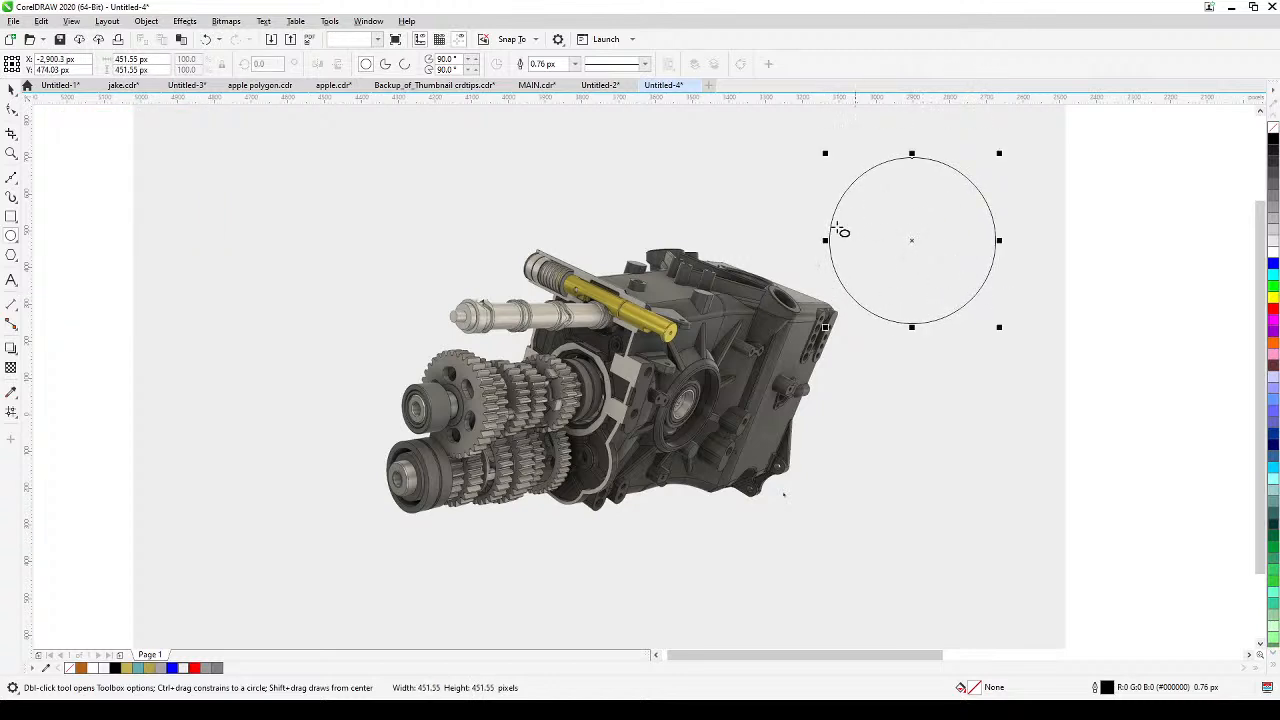
pyautogui.press('space')
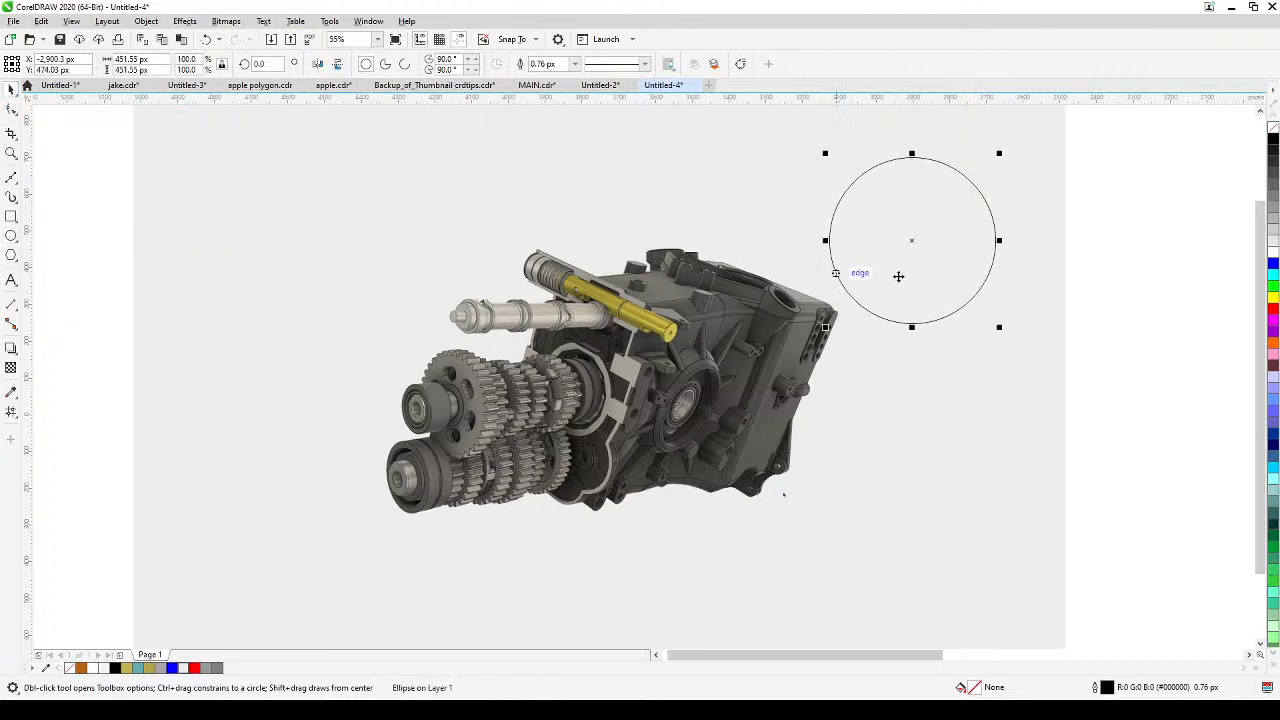
pyautogui.click(1157, 263)
# Scale the circle down proportionally to about 408 px in diameter.
pyautogui.press('h')
pyautogui.moveTo(937, 277); pyautogui.dragTo(953, 313)
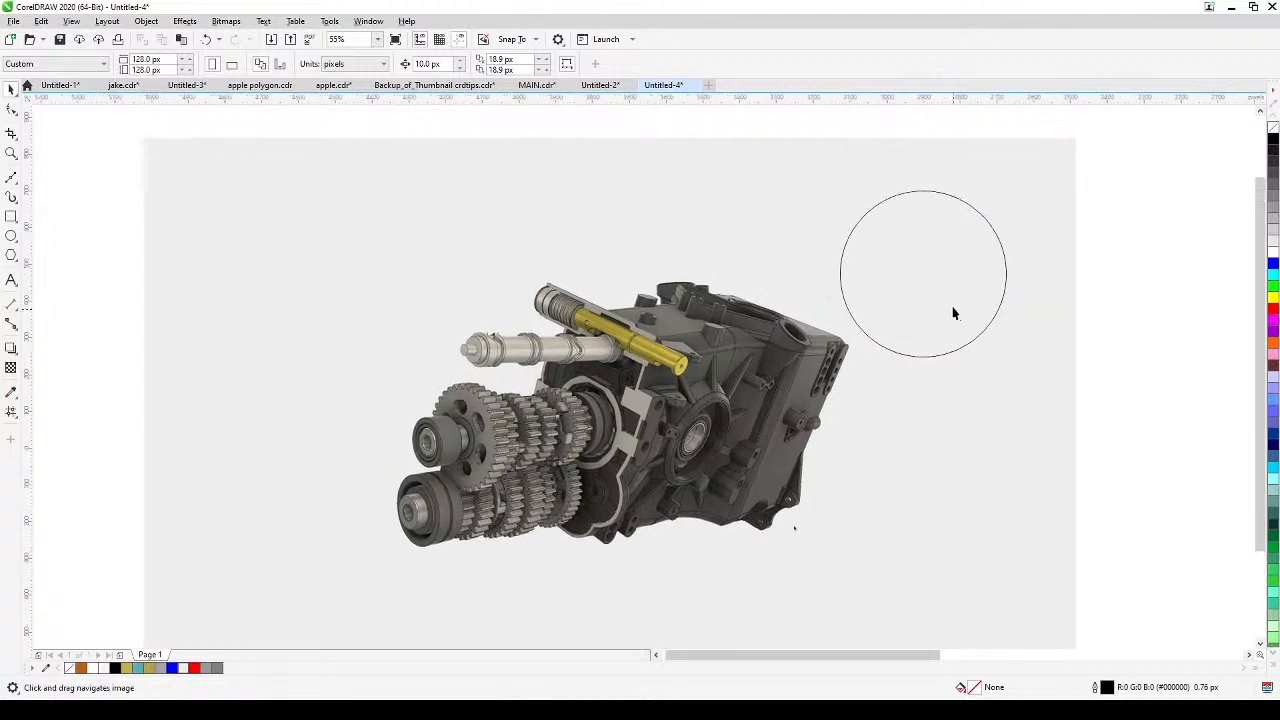
pyautogui.press('space')
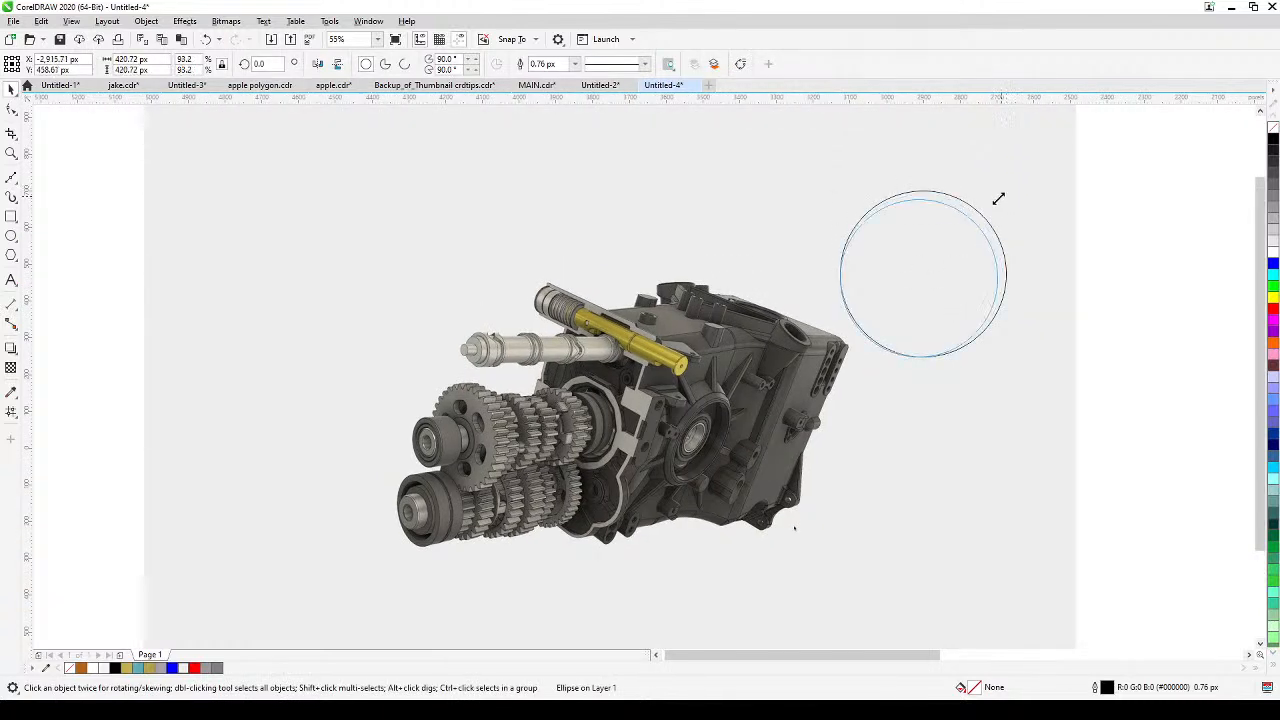
pyautogui.moveTo(998, 199); pyautogui.dragTo(990, 207)
pyautogui.click(1112, 208)
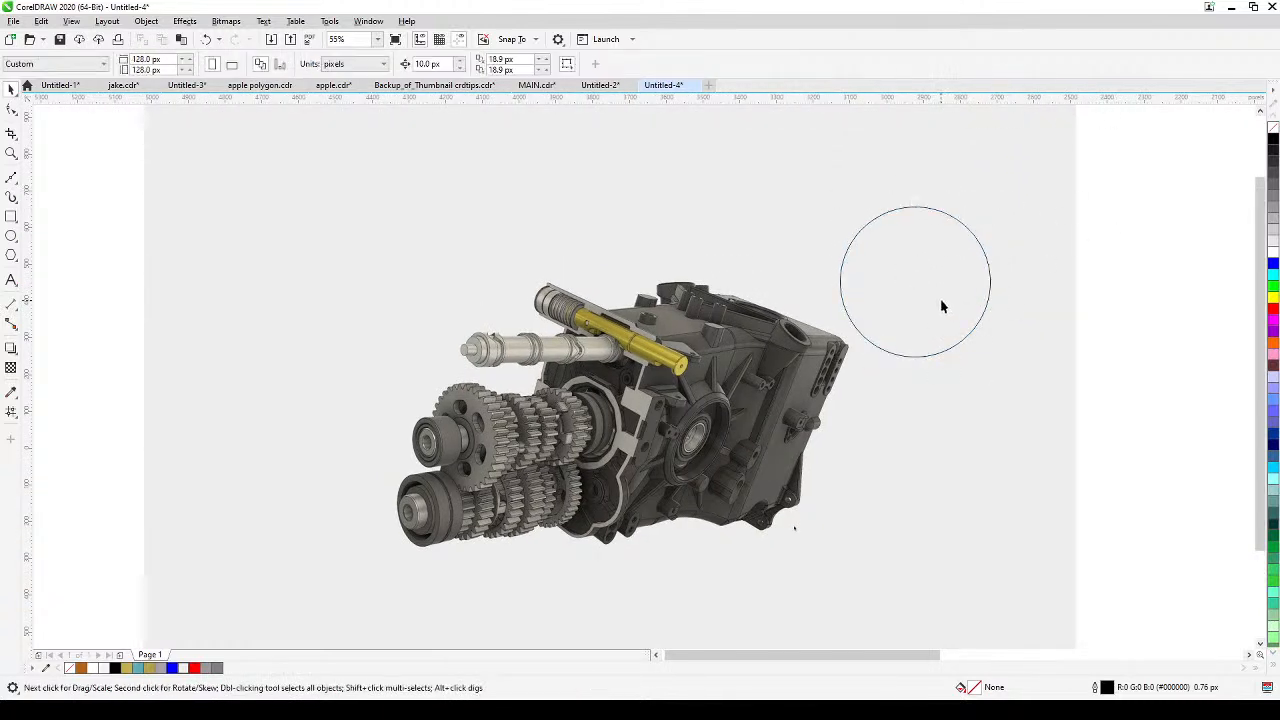
# Place the circle over the front upper gear and bearing and apply a Magnify lens to it.
pyautogui.click(966, 280)
pyautogui.moveTo(966, 280); pyautogui.dragTo(491, 430)
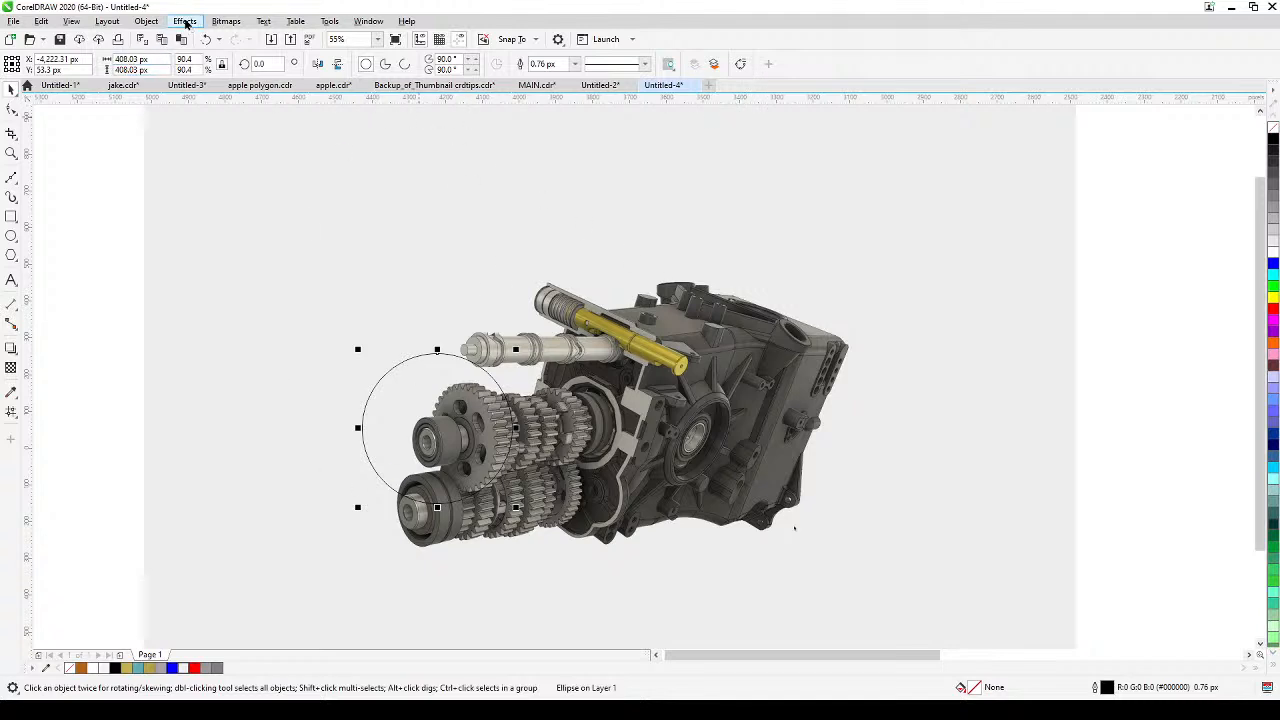
pyautogui.click(185, 21)
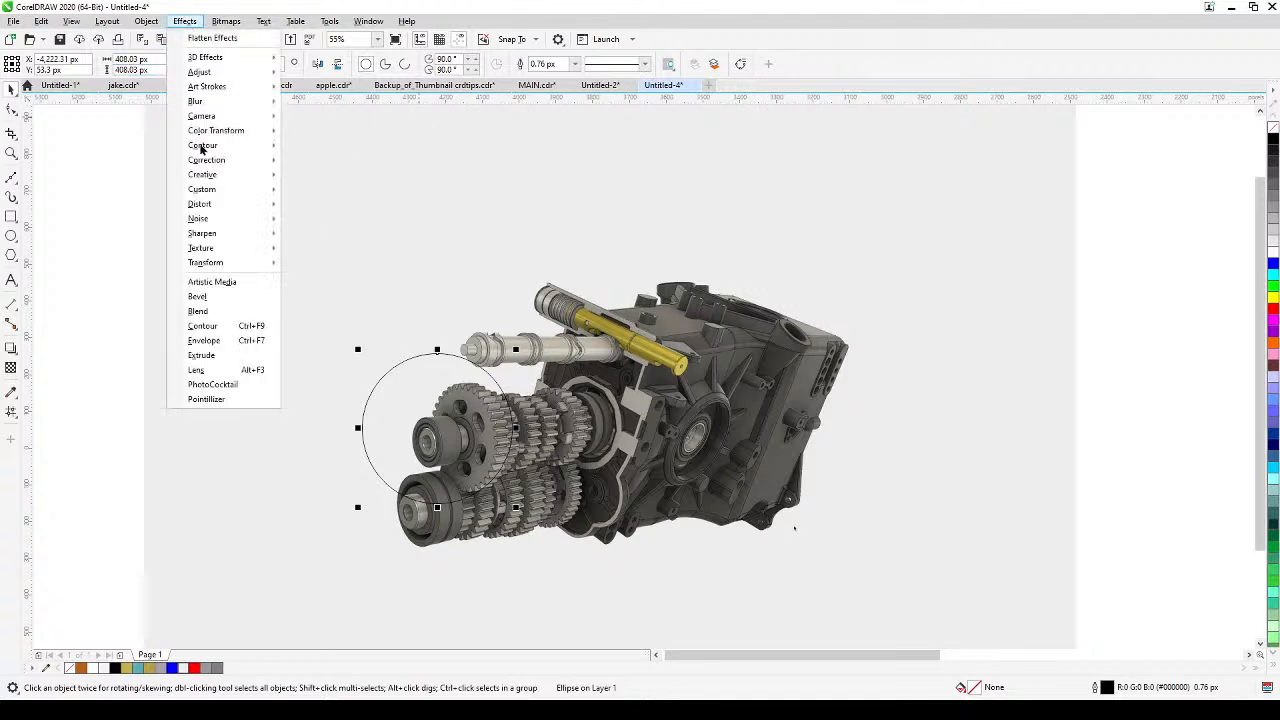
pyautogui.click(213, 371)
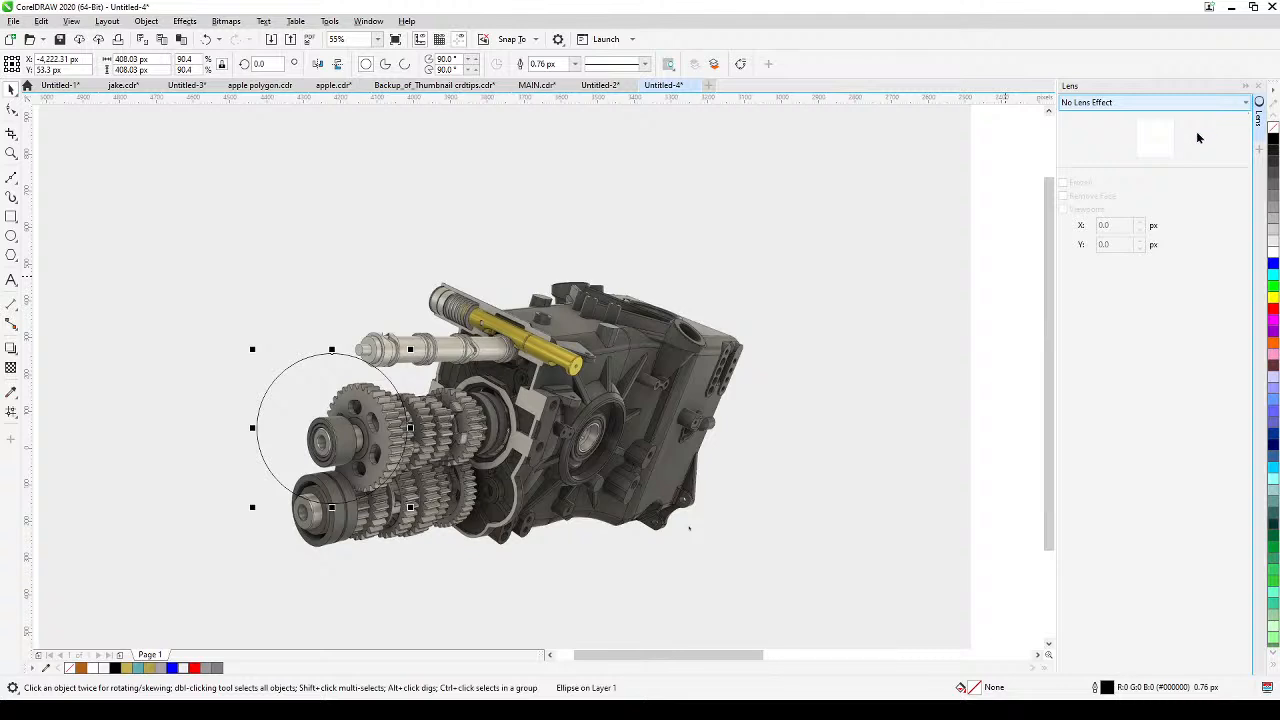
pyautogui.click(1245, 104)
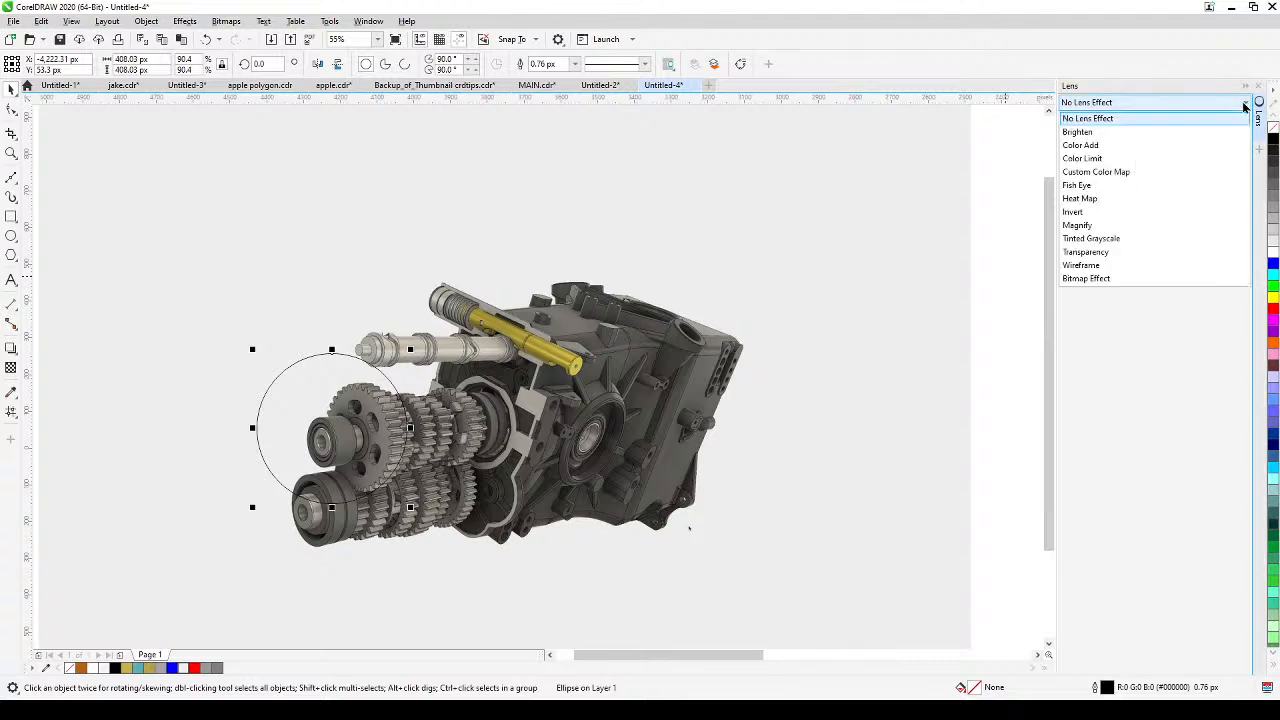
pyautogui.click(1098, 226)
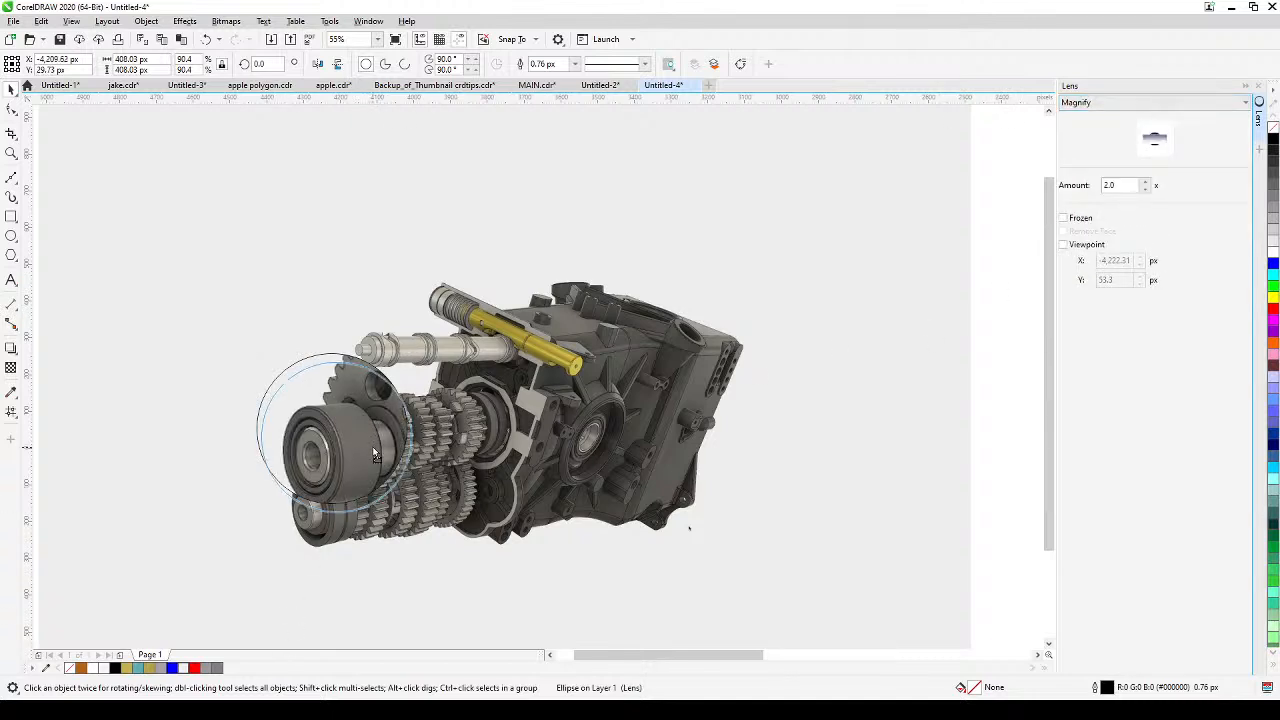
# Adjust the lens position over the bearing and gear and set its magnification amount to 1.6x.
pyautogui.moveTo(372, 446)
pyautogui.mouseDown()
pyautogui.moveTo(529, 420)
pyautogui.moveTo(477, 449)
pyautogui.moveTo(495, 346)
pyautogui.moveTo(632, 373)
pyautogui.moveTo(451, 422)
pyautogui.moveTo(378, 425)
pyautogui.moveTo(368, 435)
pyautogui.moveTo(382, 442)
pyautogui.mouseUp()
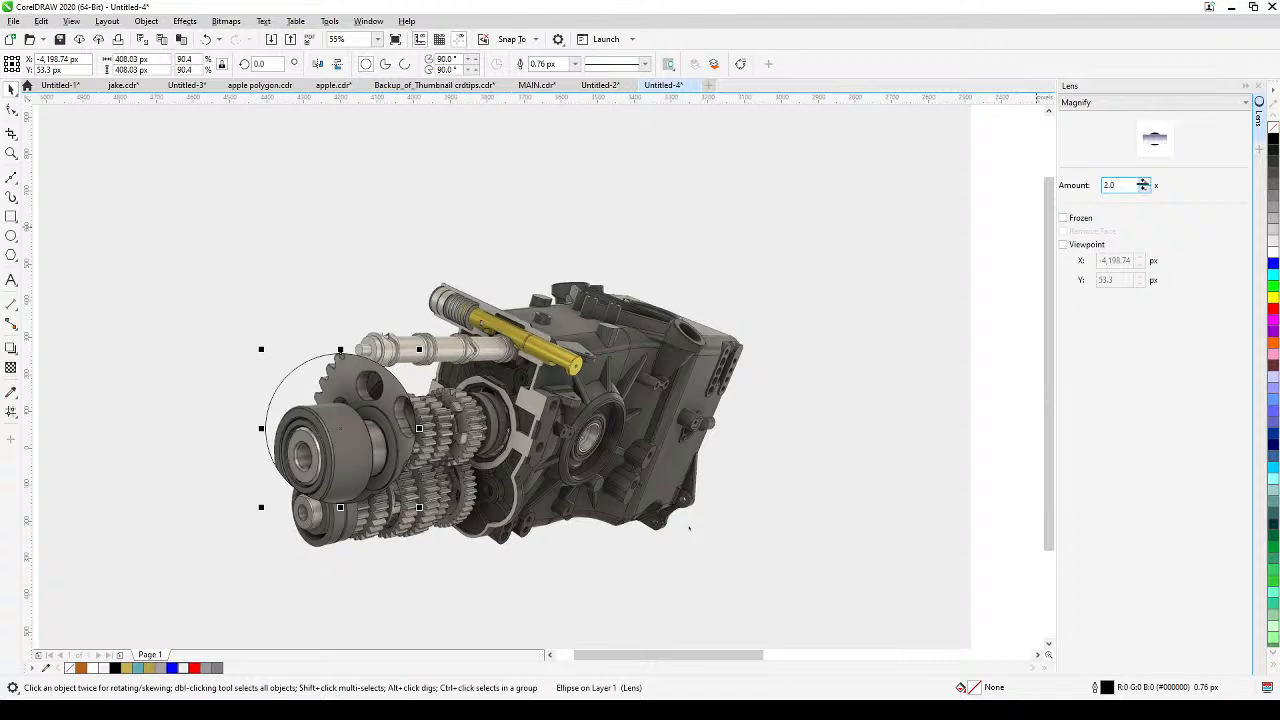
pyautogui.click(1145, 193)
pyautogui.click(1145, 193)
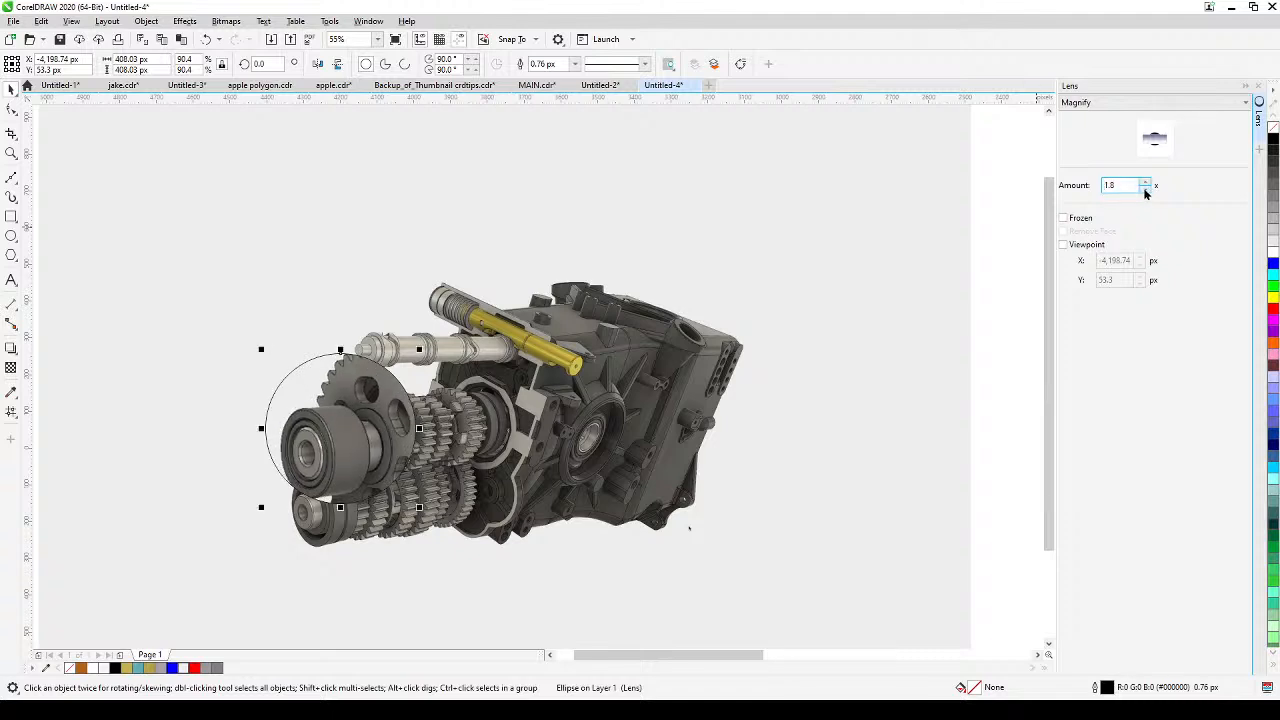
pyautogui.click(1145, 193)
pyautogui.moveTo(341, 425); pyautogui.dragTo(345, 426)
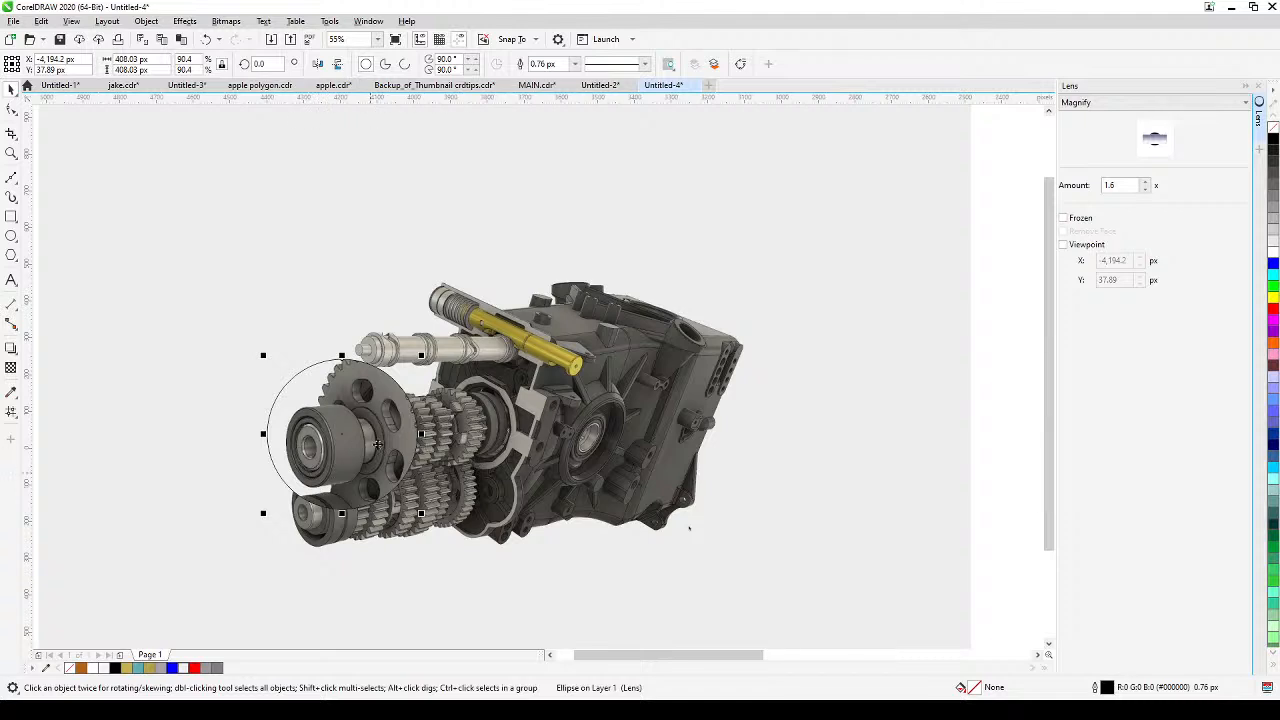
# Freeze the lens content and move the magnified circle onto the empty background above and left of the gears.
pyautogui.click(1081, 219)
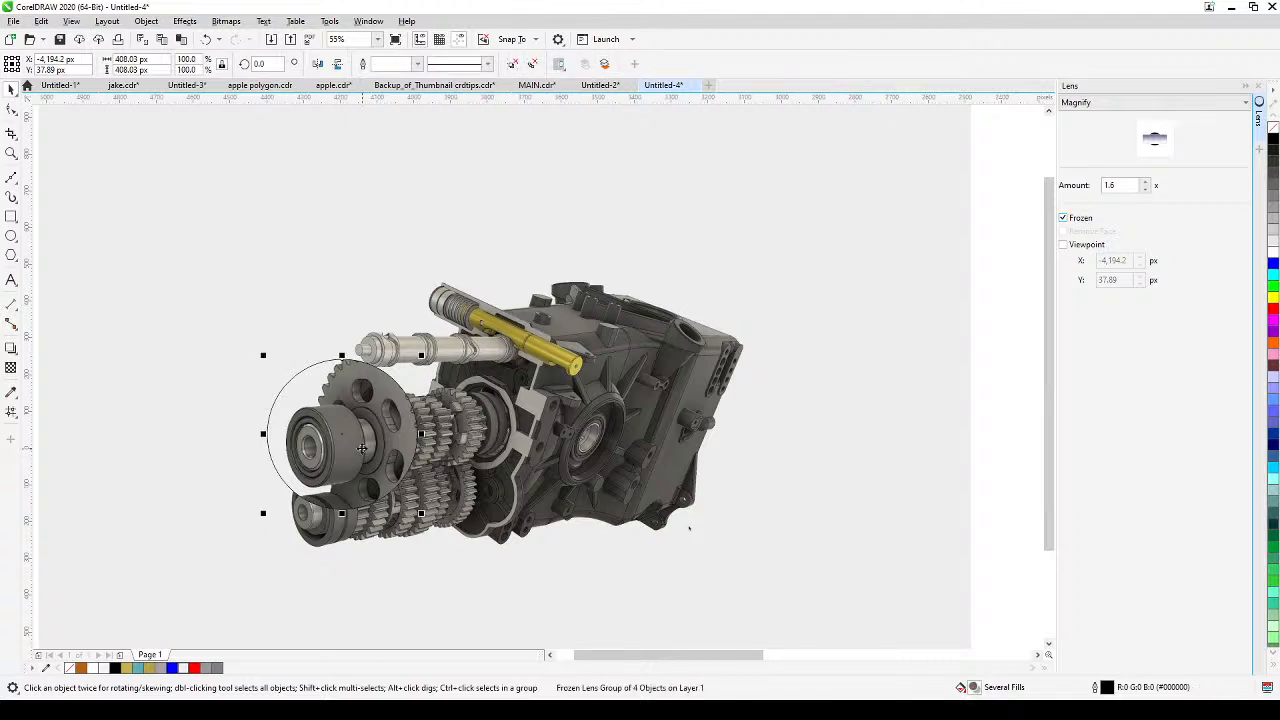
pyautogui.moveTo(362, 448); pyautogui.dragTo(283, 229)
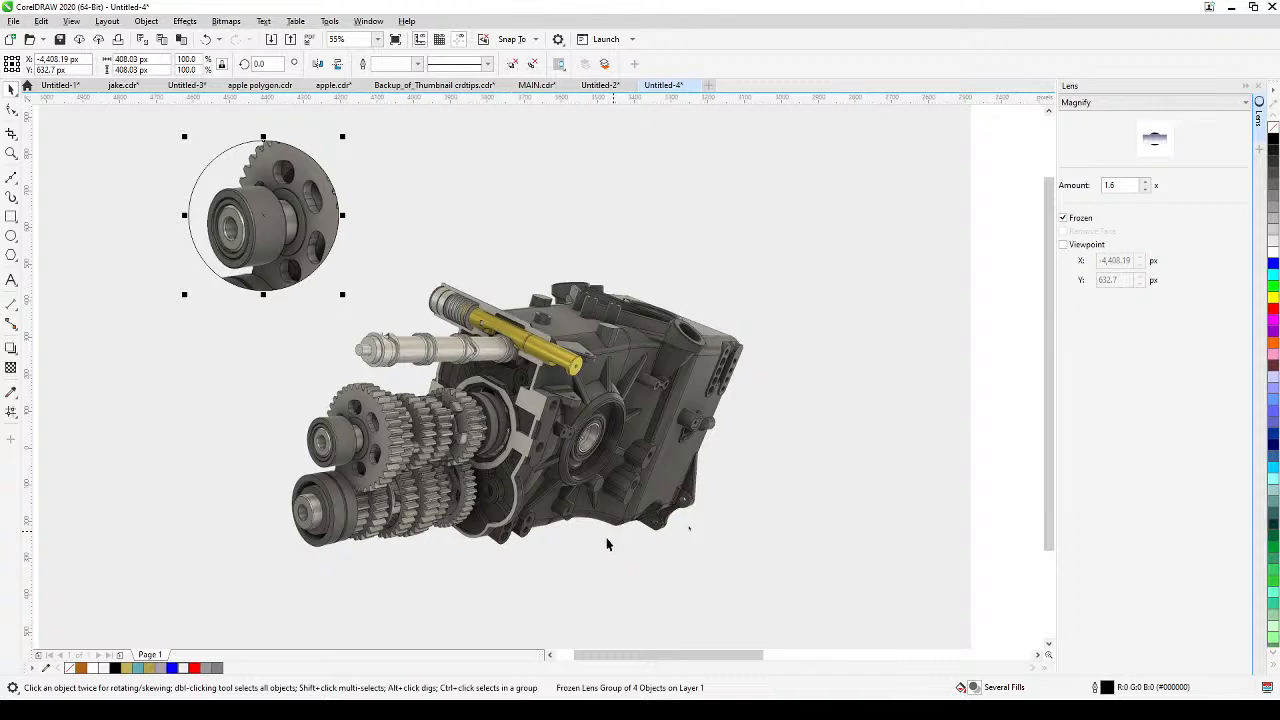
pyautogui.moveTo(271, 232); pyautogui.dragTo(296, 235)
pyautogui.moveTo(279, 184); pyautogui.dragTo(247, 221)
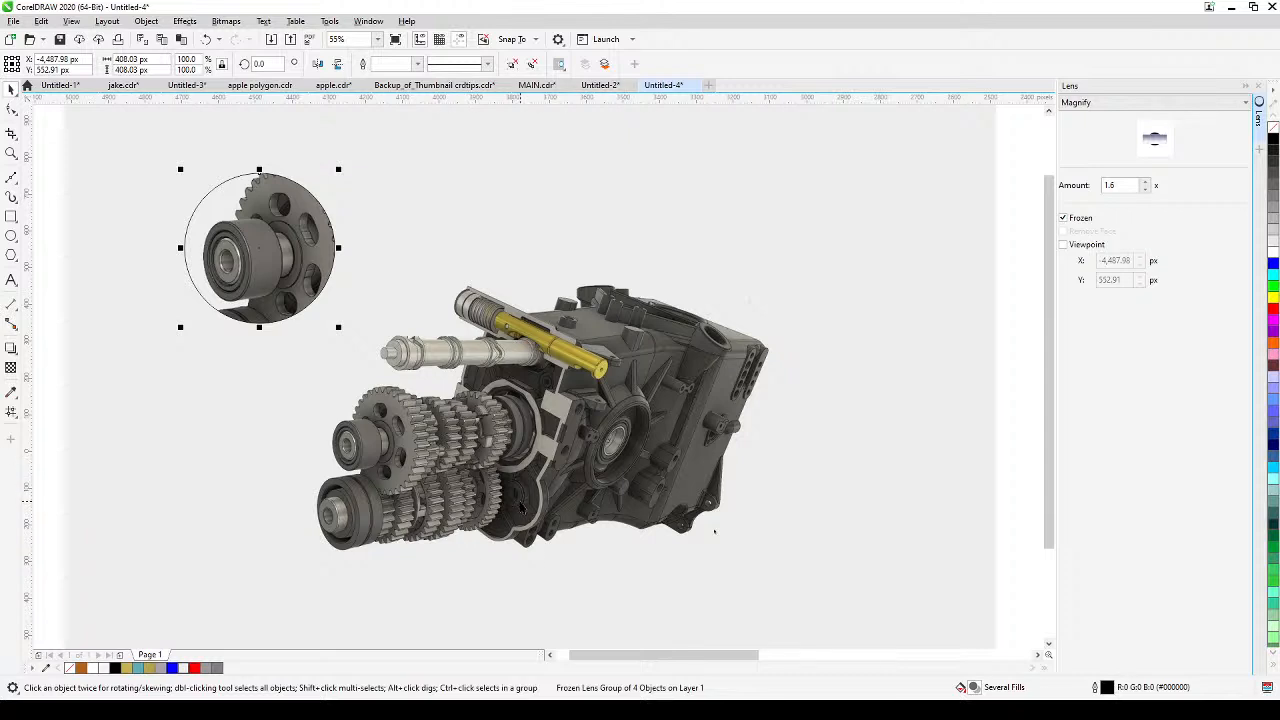
# Move the frozen magnified circle further toward the upper-left corner of the illustration, to about X -4556 px, Y 681 px.
pyautogui.scroll(3, 520, 507)
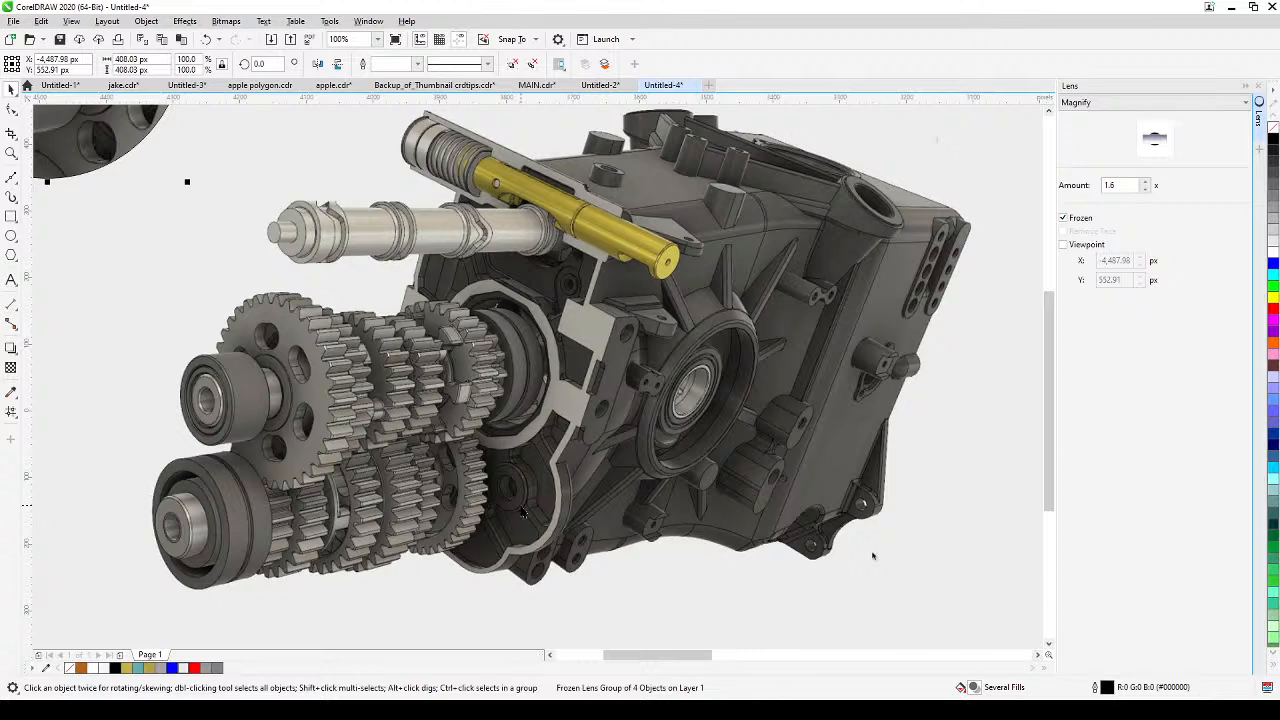
pyautogui.scroll(3, 521, 510)
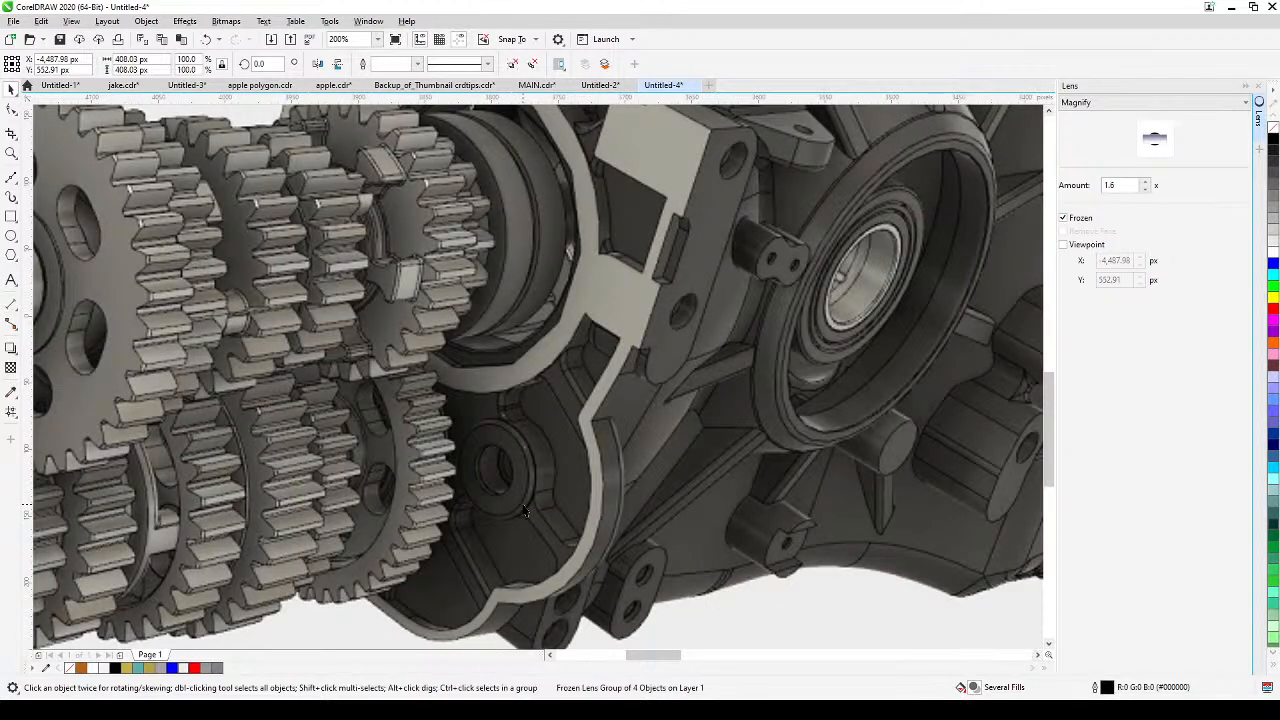
pyautogui.scroll(-3, 525, 508)
pyautogui.scroll(-3, 524, 505)
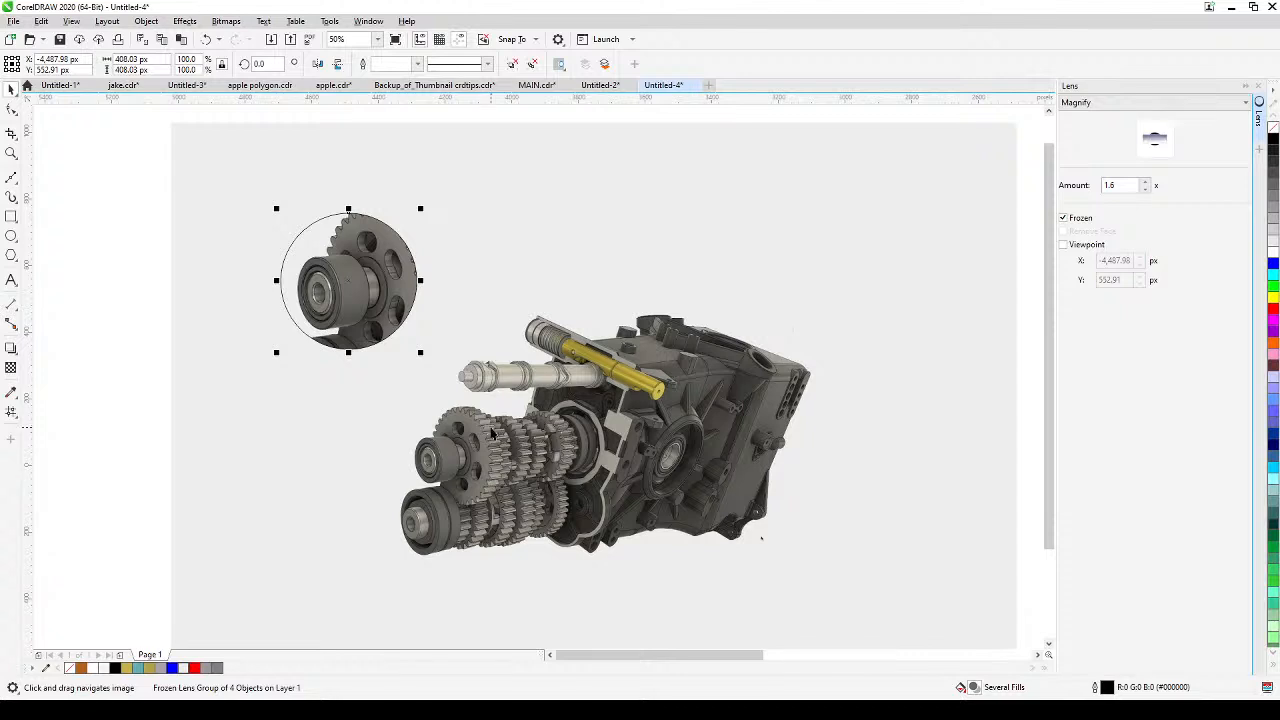
pyautogui.scroll(3, 495, 432)
pyautogui.scroll(-3, 484, 435)
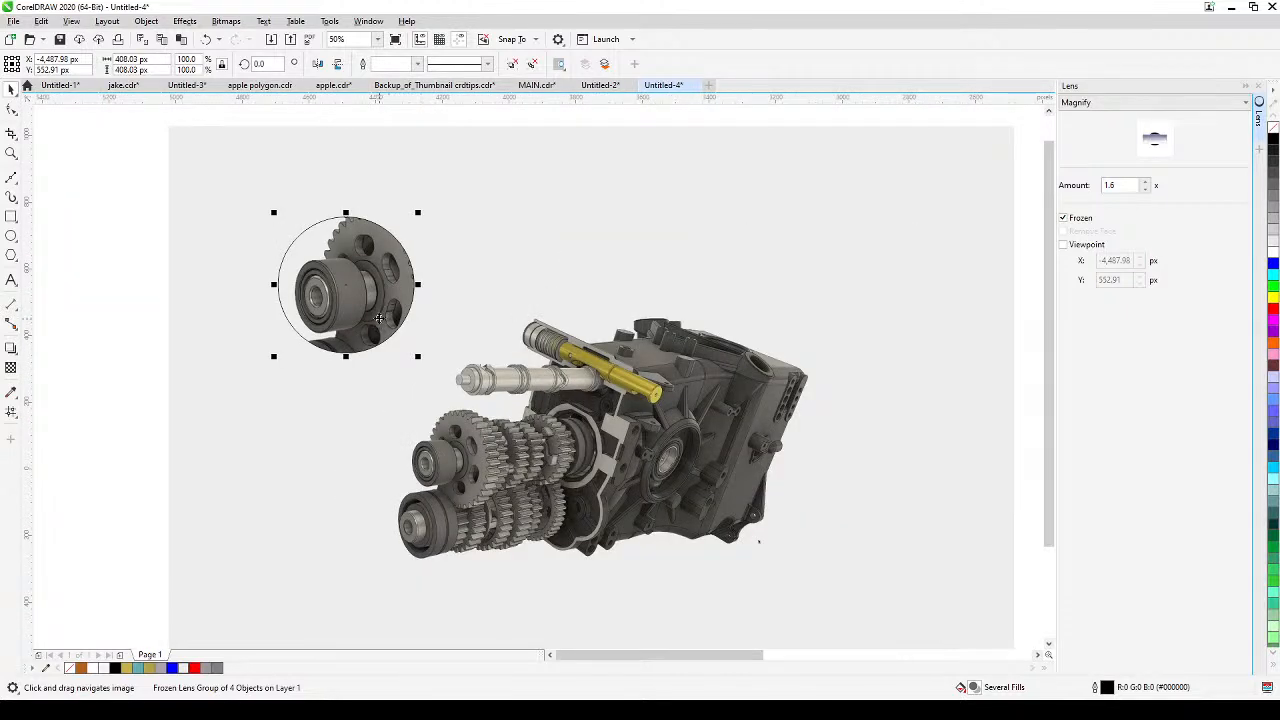
pyautogui.moveTo(378, 318); pyautogui.dragTo(377, 263)
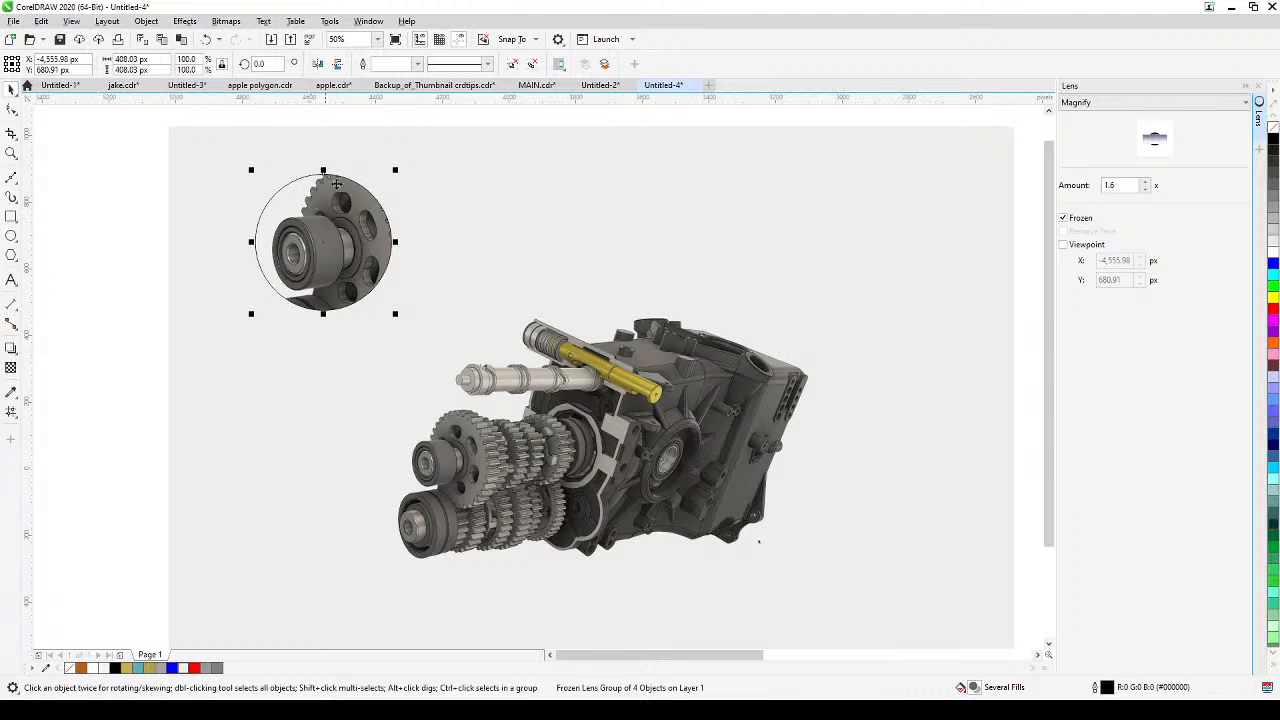
pyautogui.moveTo(295, 258); pyautogui.dragTo(302, 267)
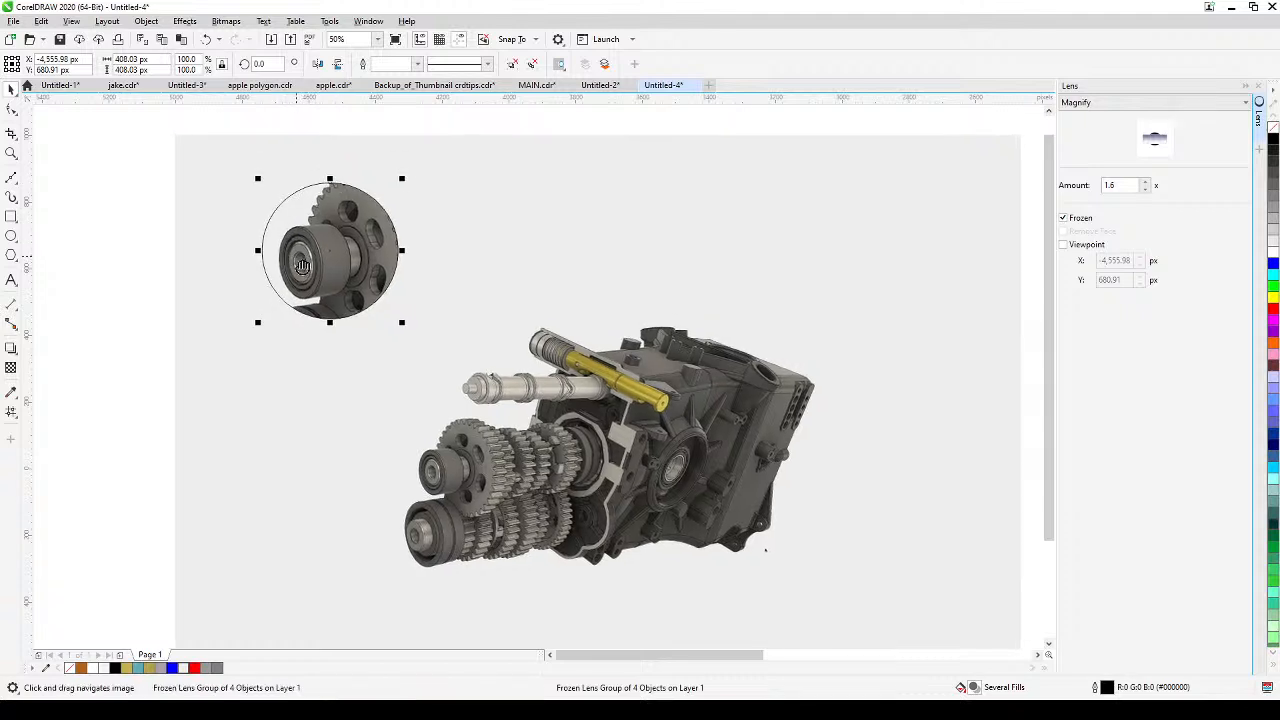
pyautogui.moveTo(343, 326); pyautogui.dragTo(303, 322)
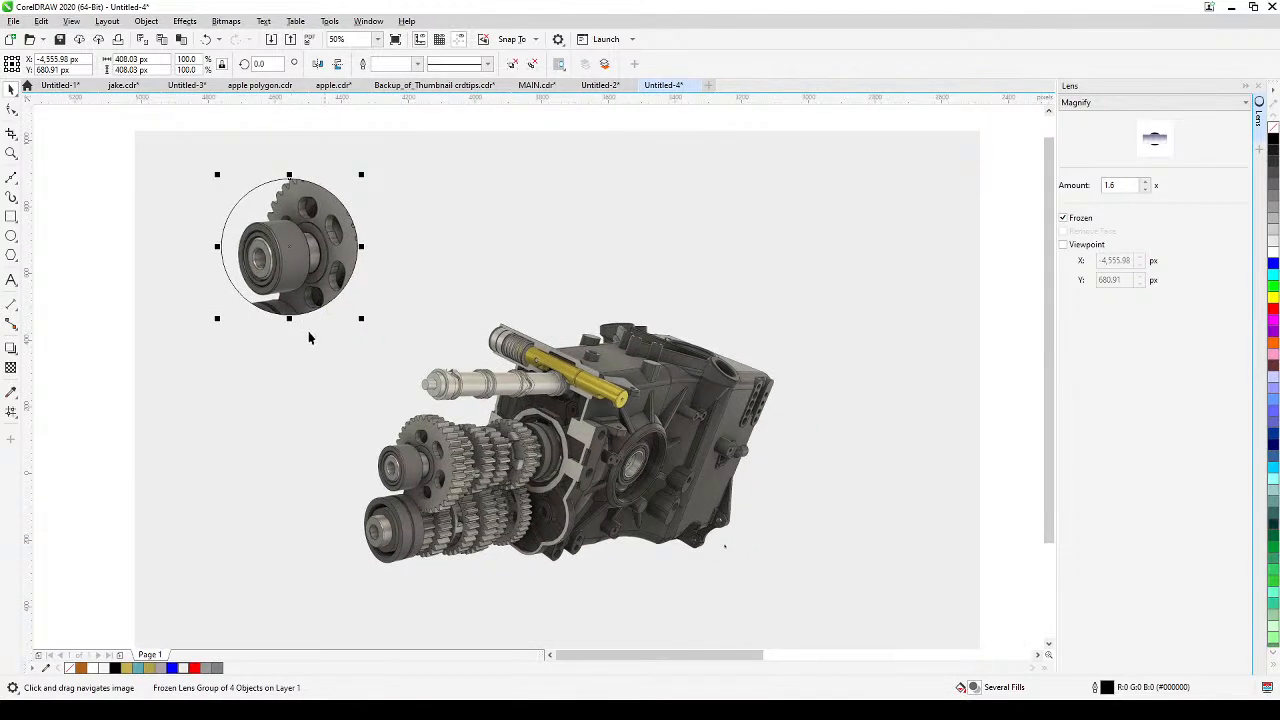
# Shift the magnified circle to about X -4582 px, Y 647 px and give it a red 5 px outline.
pyautogui.click(83, 367)
pyautogui.moveTo(309, 270); pyautogui.dragTo(300, 284)
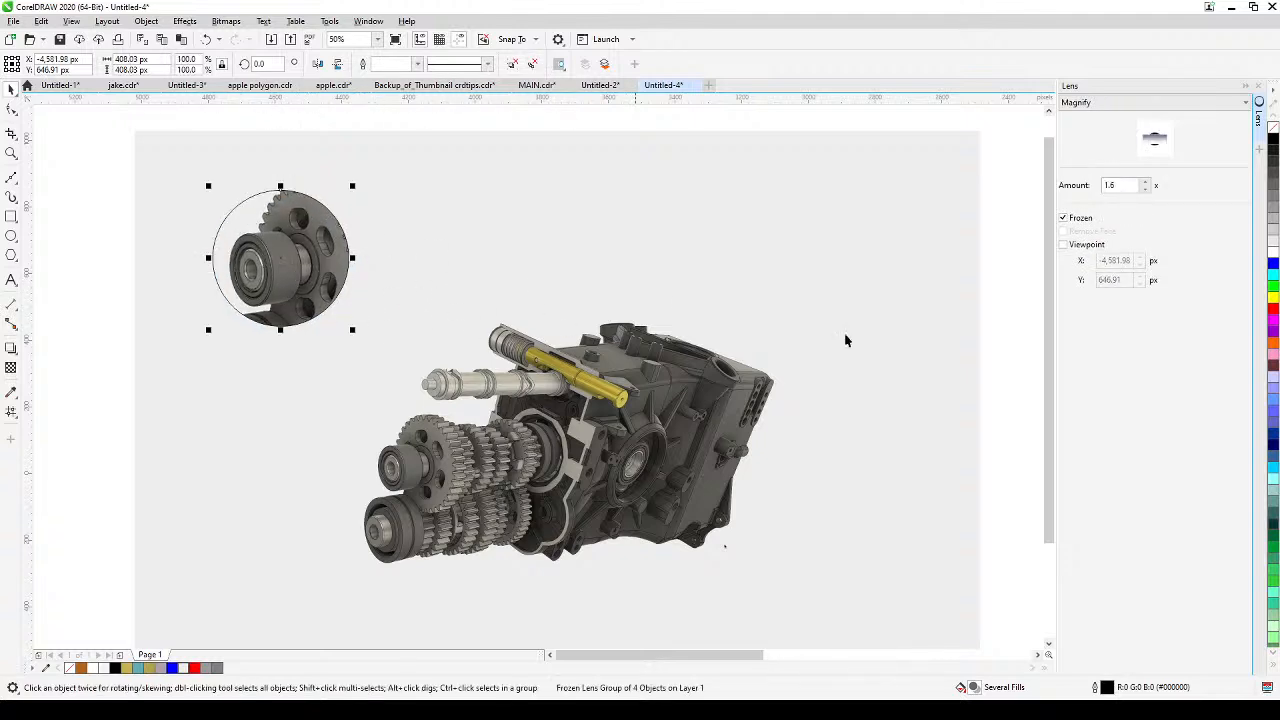
pyautogui.rightClick(1272, 312)
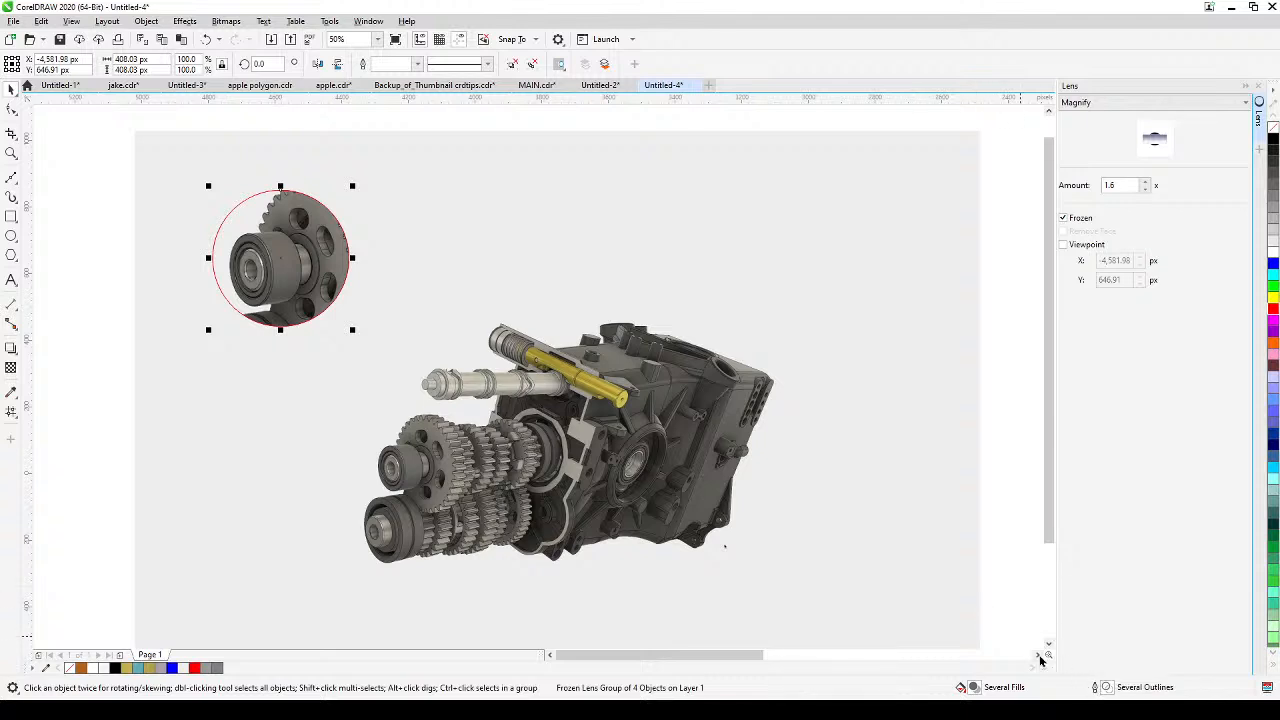
pyautogui.doubleClick(1095, 690)
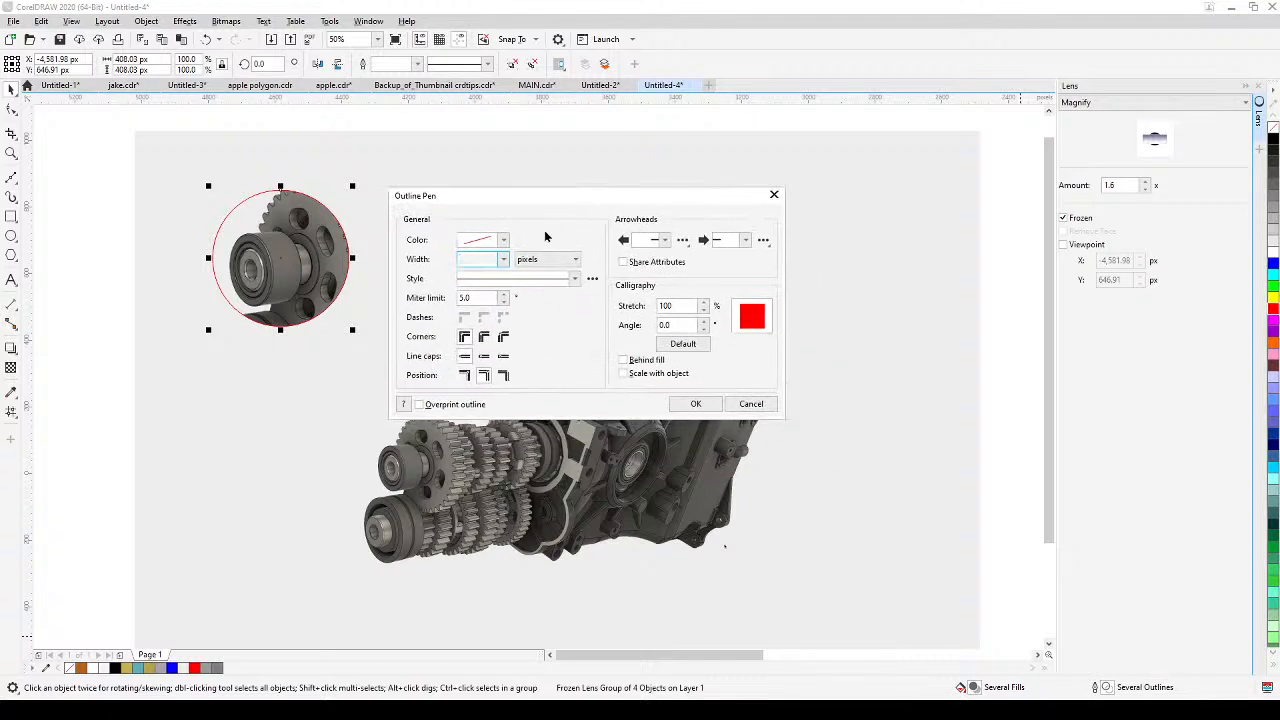
pyautogui.click(505, 261)
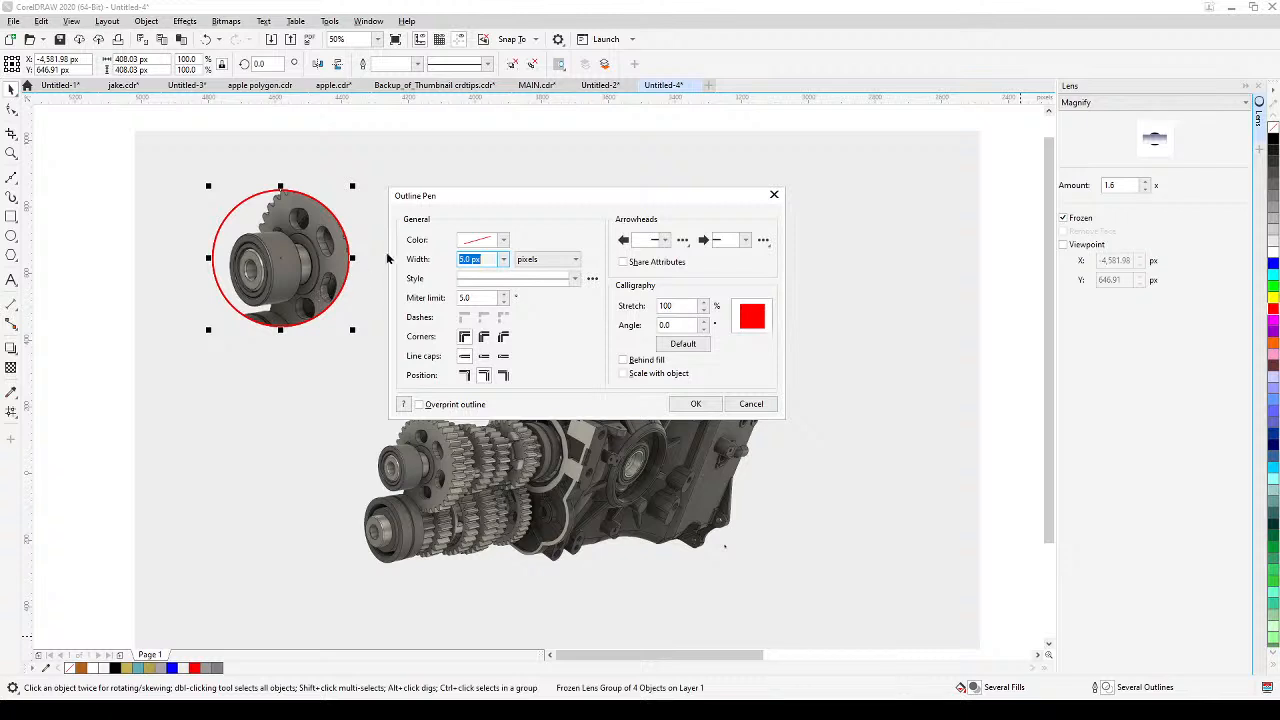
pyautogui.click(695, 404)
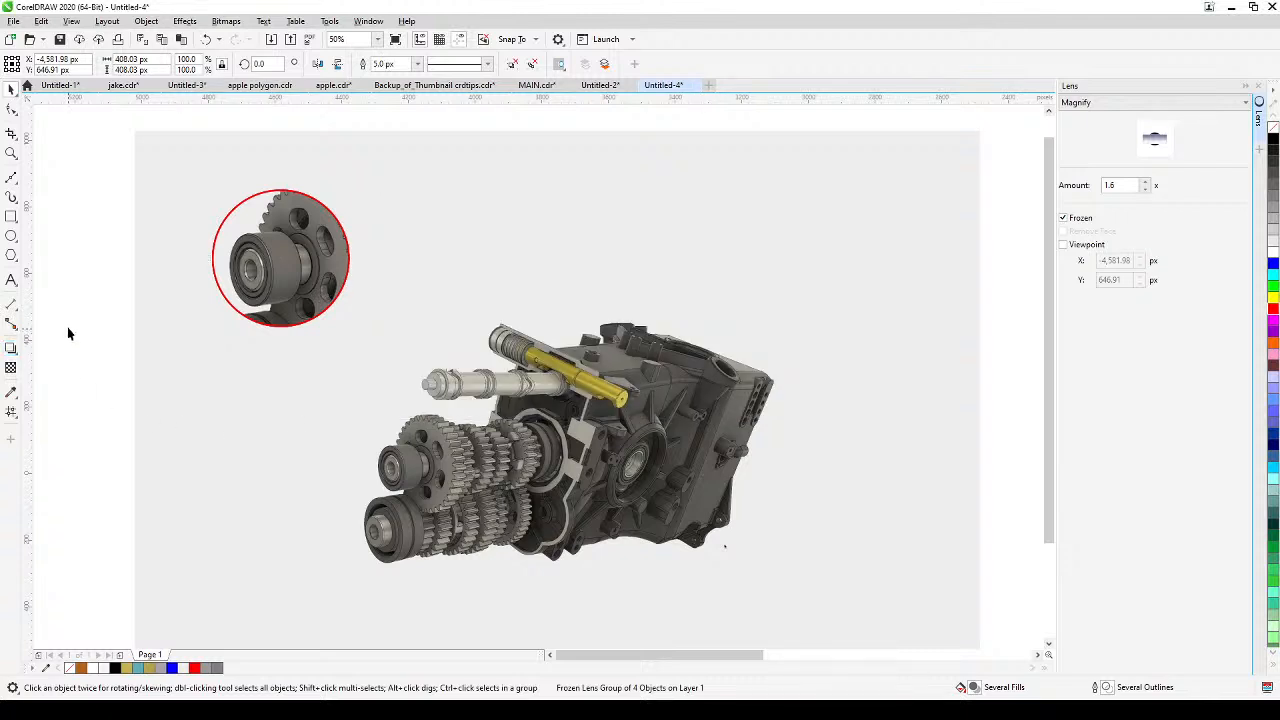
# Move the red-outlined magnified circle to about X -4600 px, Y 595 px and check that snapping to objects is enabled.
pyautogui.click(303, 324)
pyautogui.moveTo(303, 324); pyautogui.dragTo(305, 342)
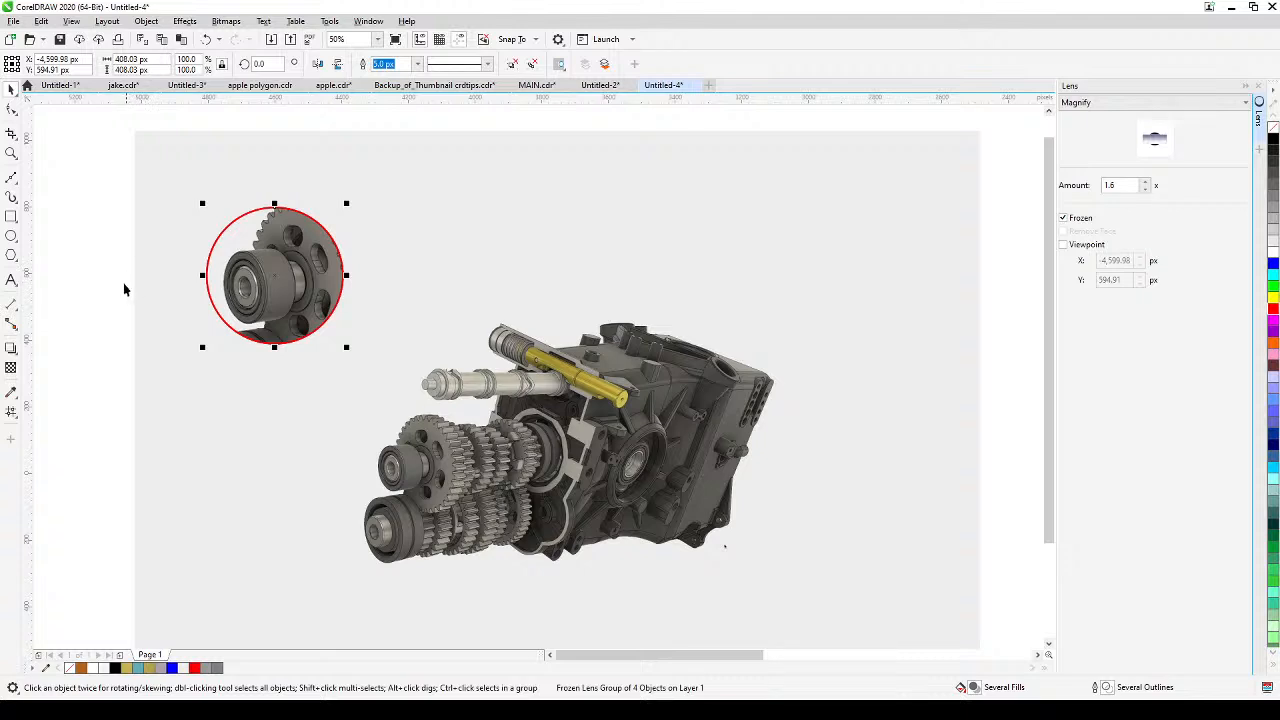
pyautogui.click(76, 24)
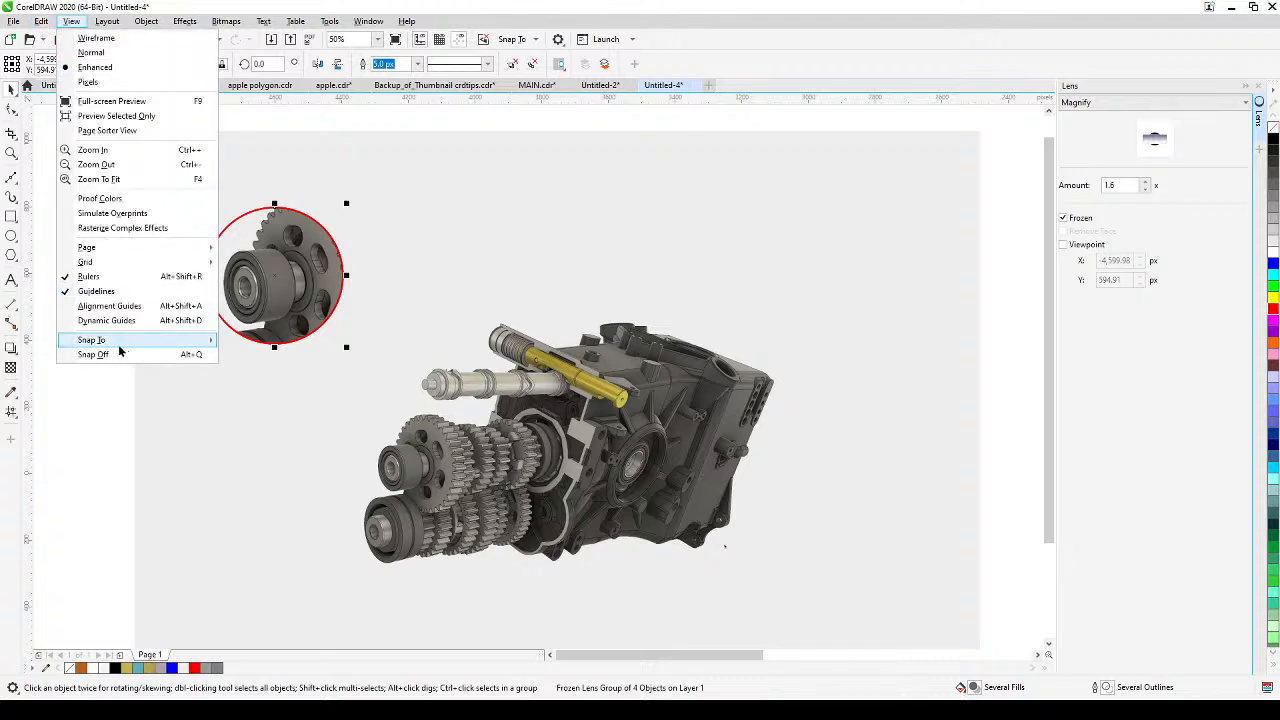
pyautogui.moveTo(121, 347)
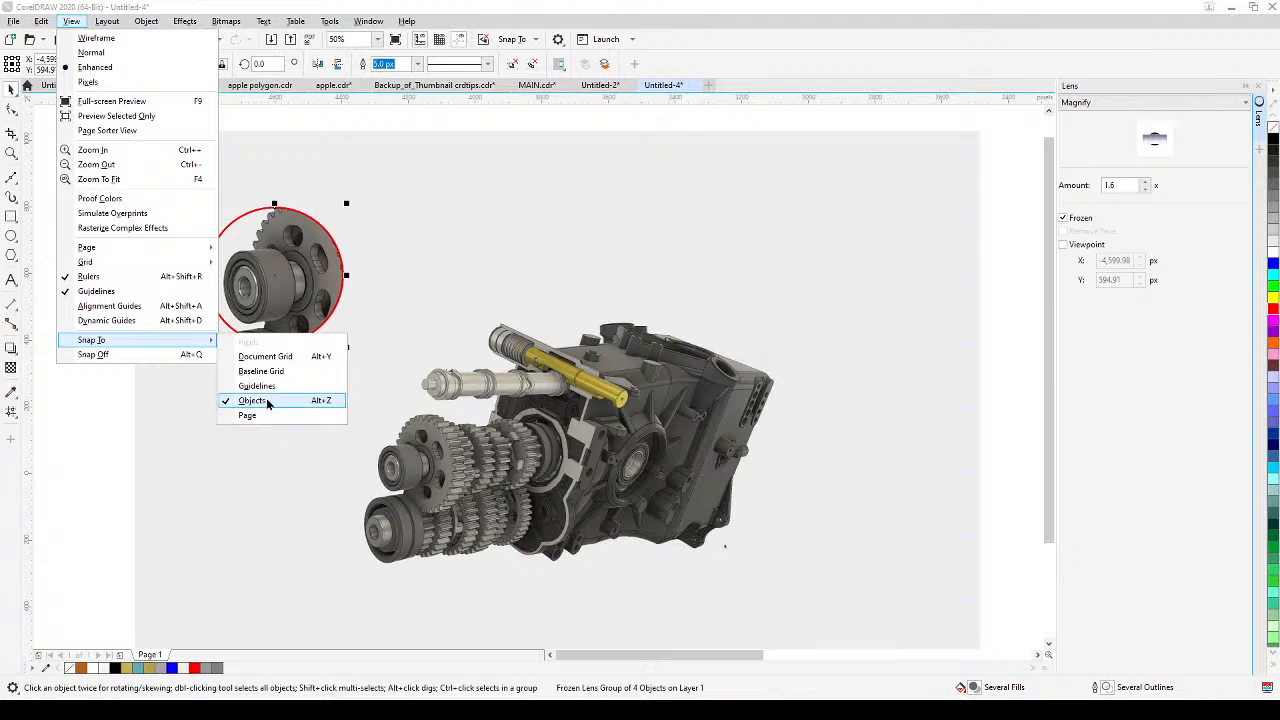
pyautogui.click(92, 437)
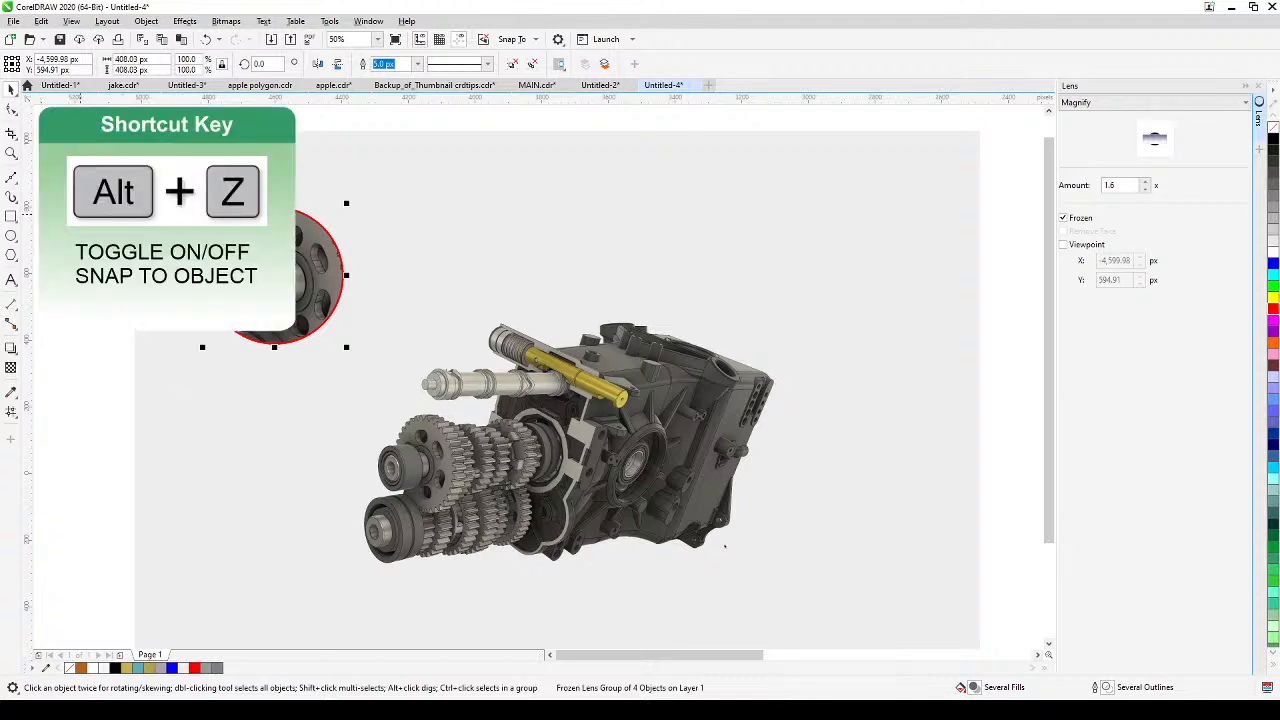
# Draw a straight Bézier leader line, about 217 px wide and 333 px high, from the magnified circle's lower edge to the upper bearing.
pyautogui.click(11, 180)
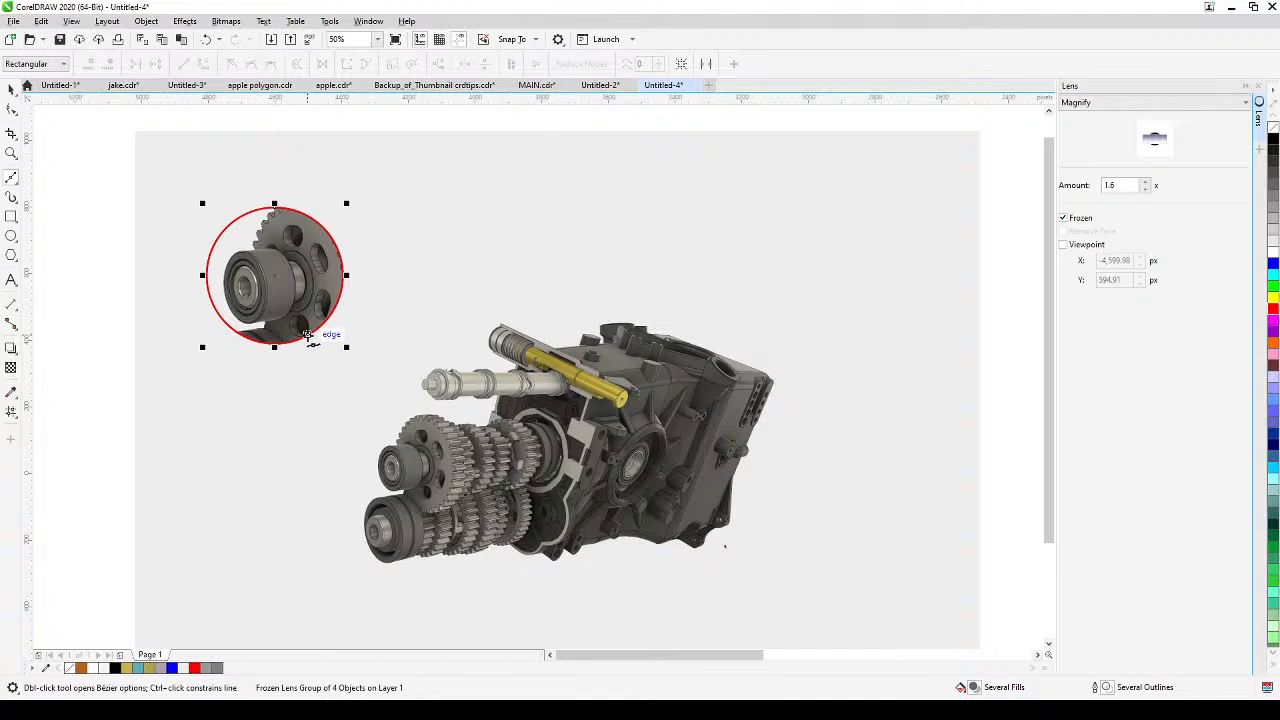
pyautogui.click(343, 390)
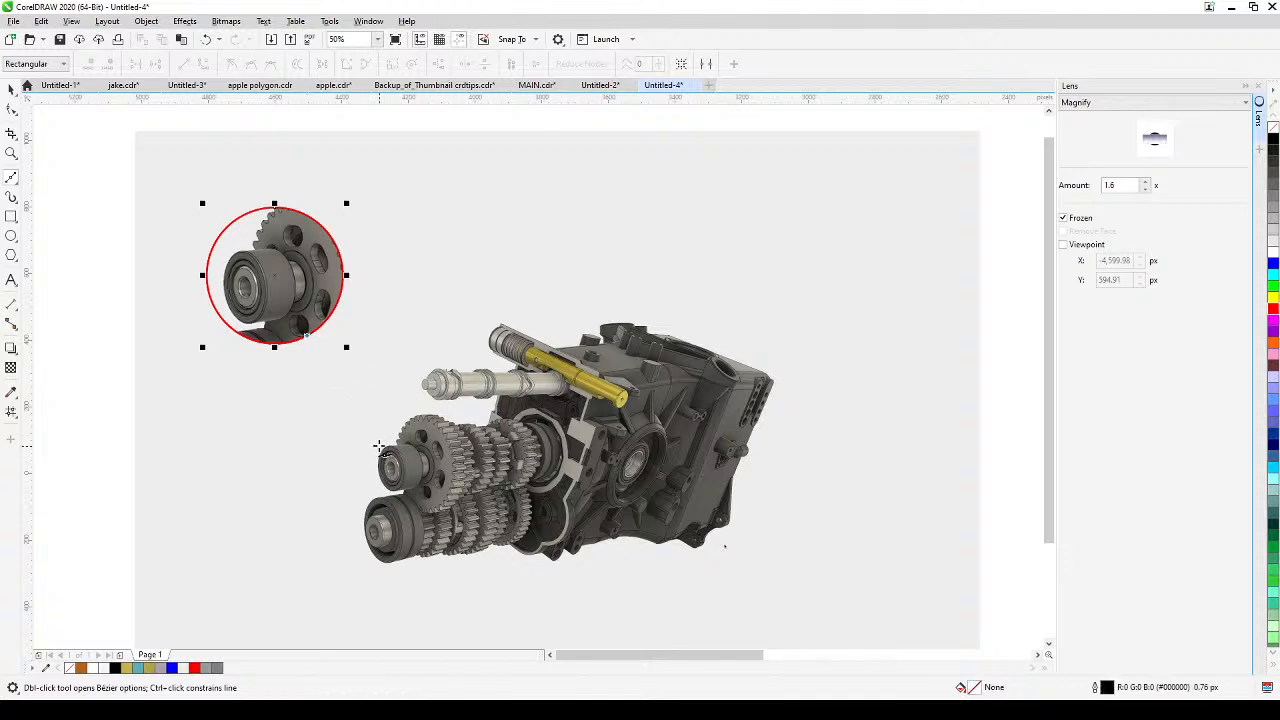
pyautogui.click(382, 449)
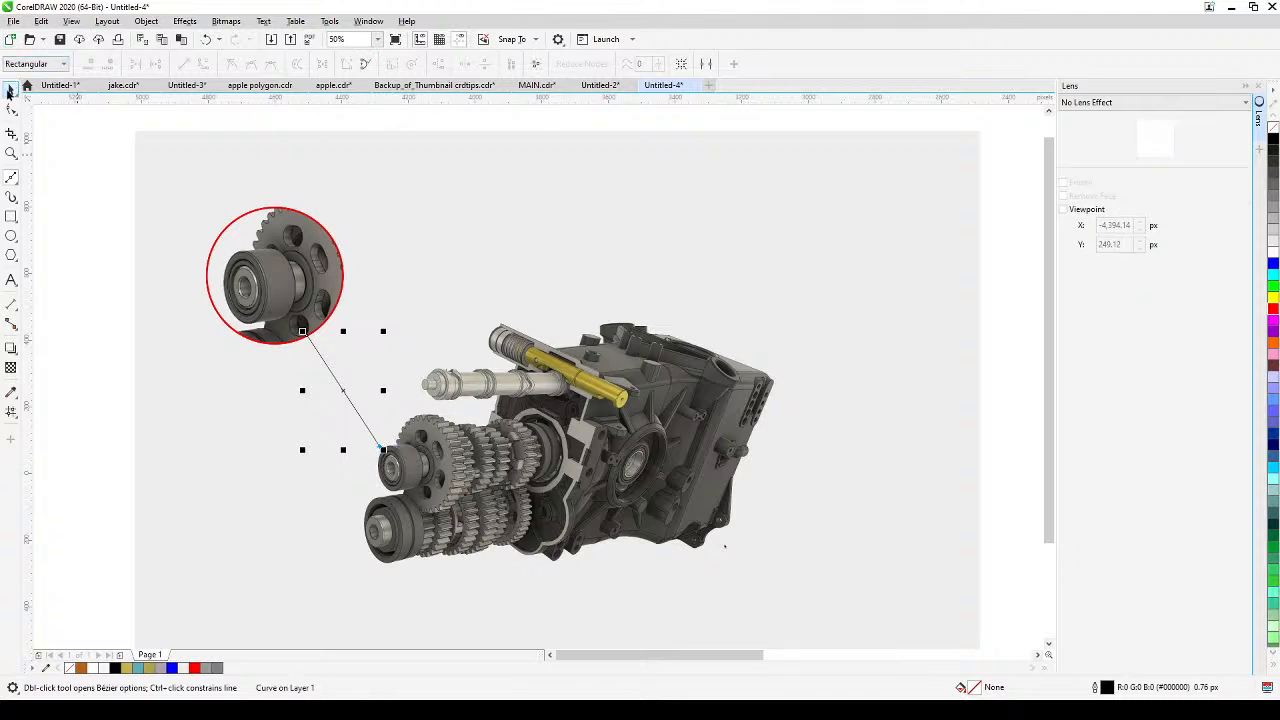
pyautogui.click(11, 90)
pyautogui.click(271, 408)
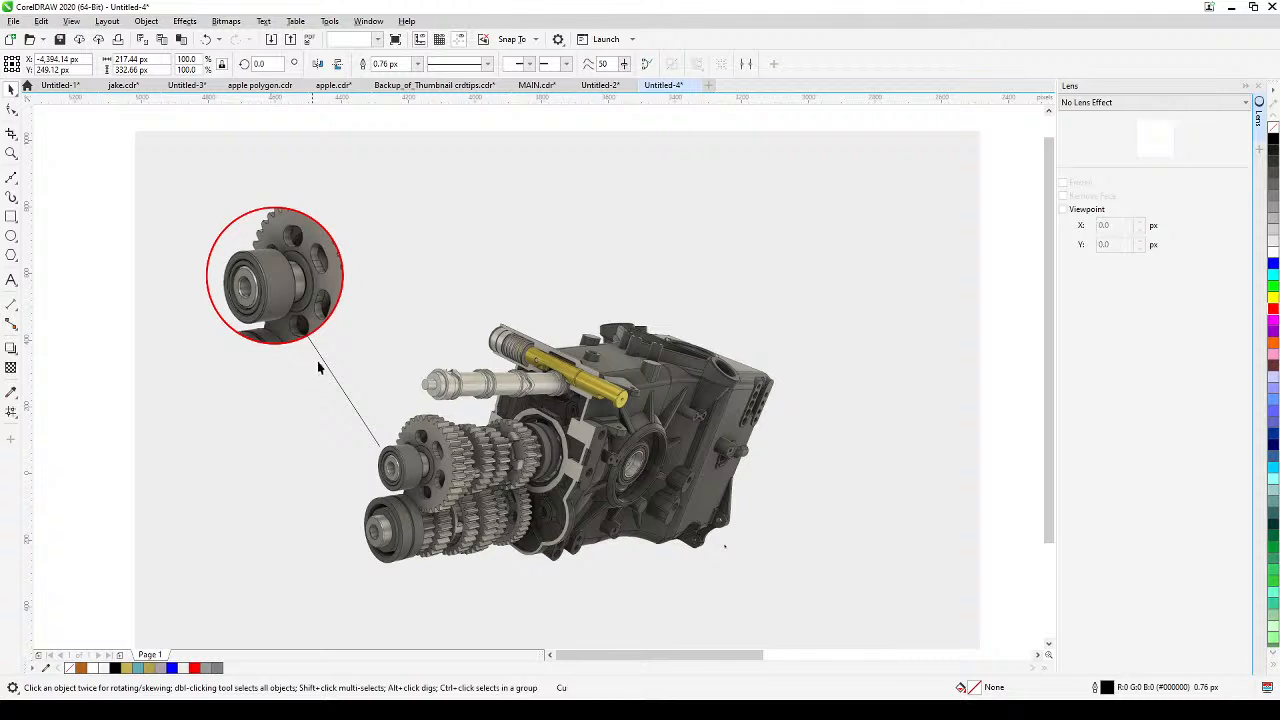
# Copy the outline pen and outline color from the red magnified circle onto the leader line.
pyautogui.click(321, 366)
pyautogui.click(320, 360)
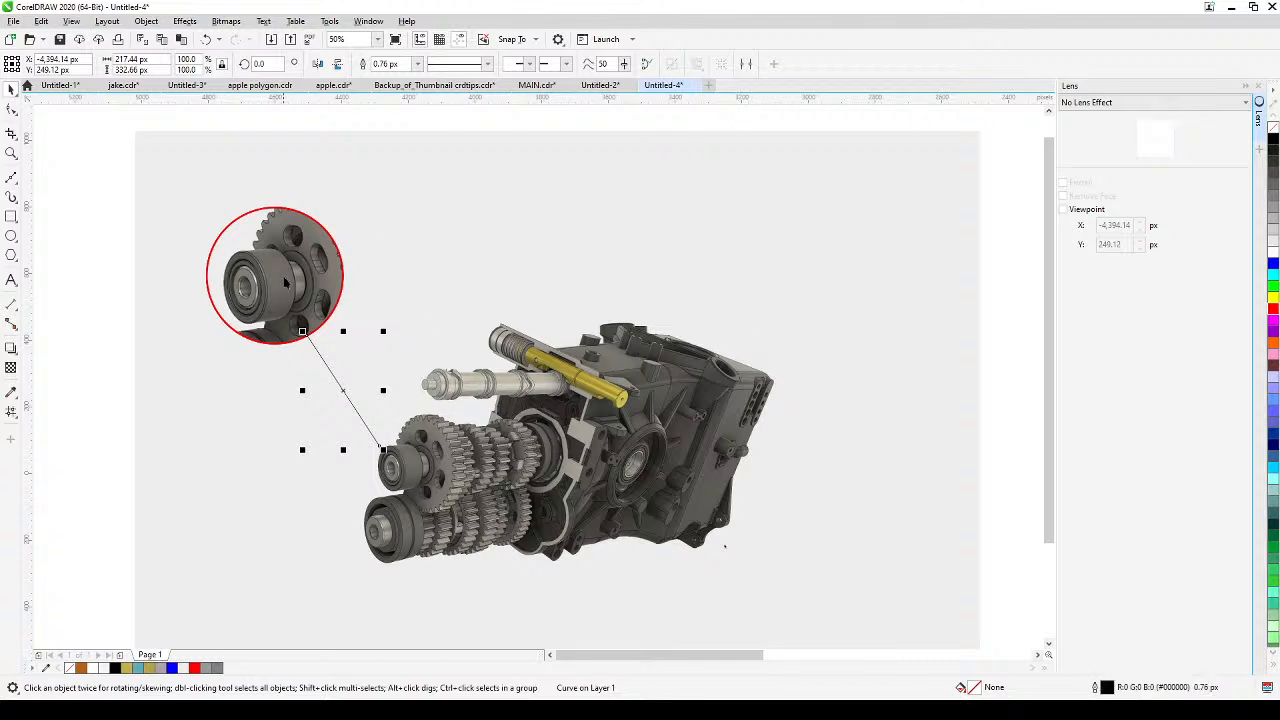
pyautogui.click(41, 22)
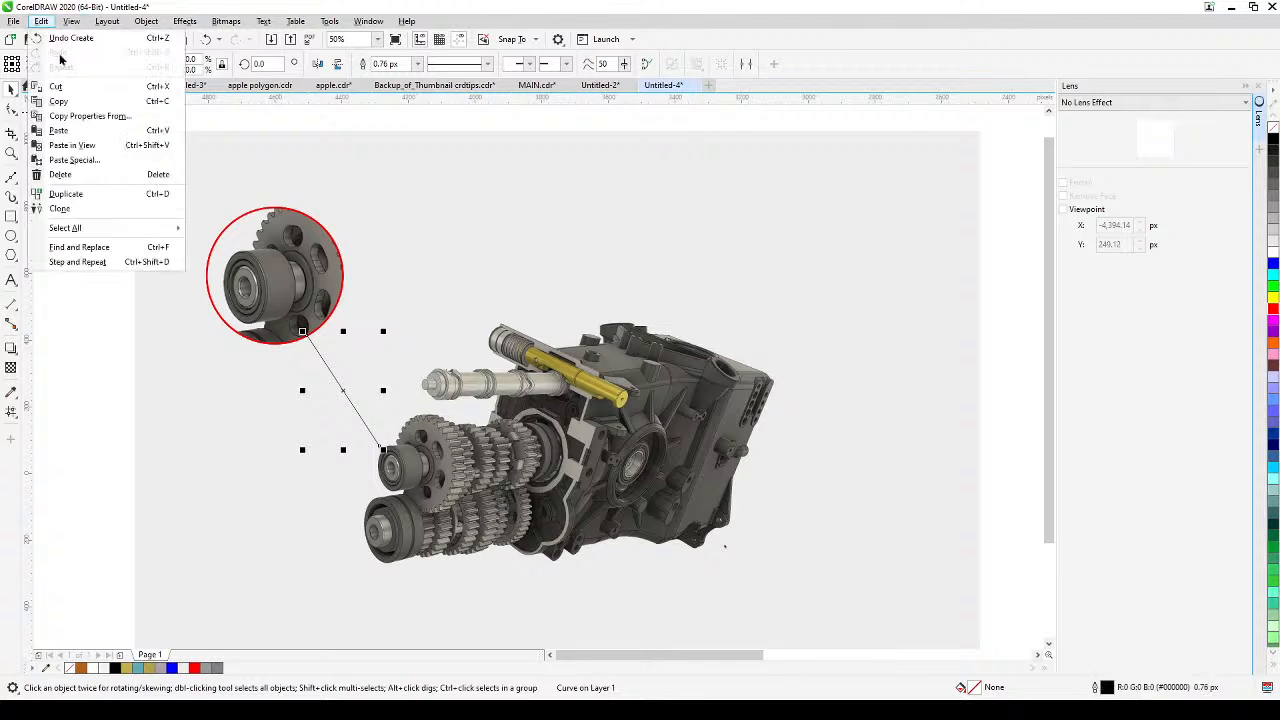
pyautogui.click(97, 117)
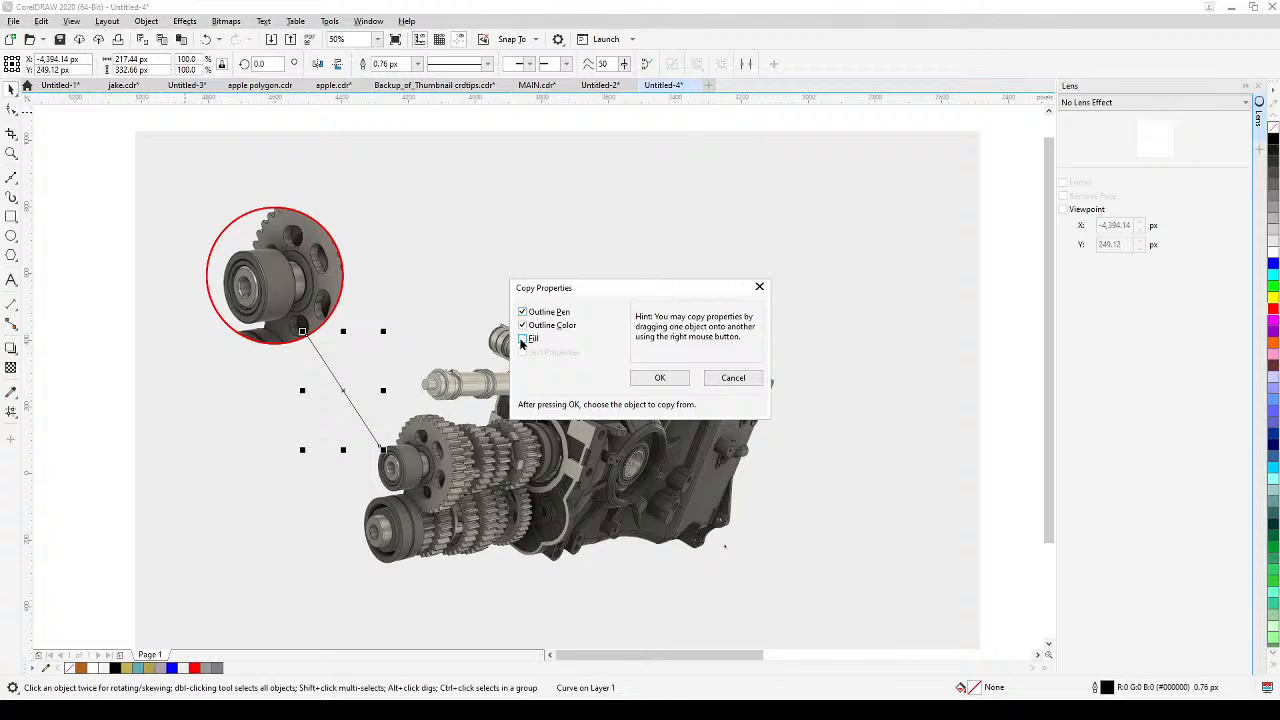
pyautogui.click(660, 378)
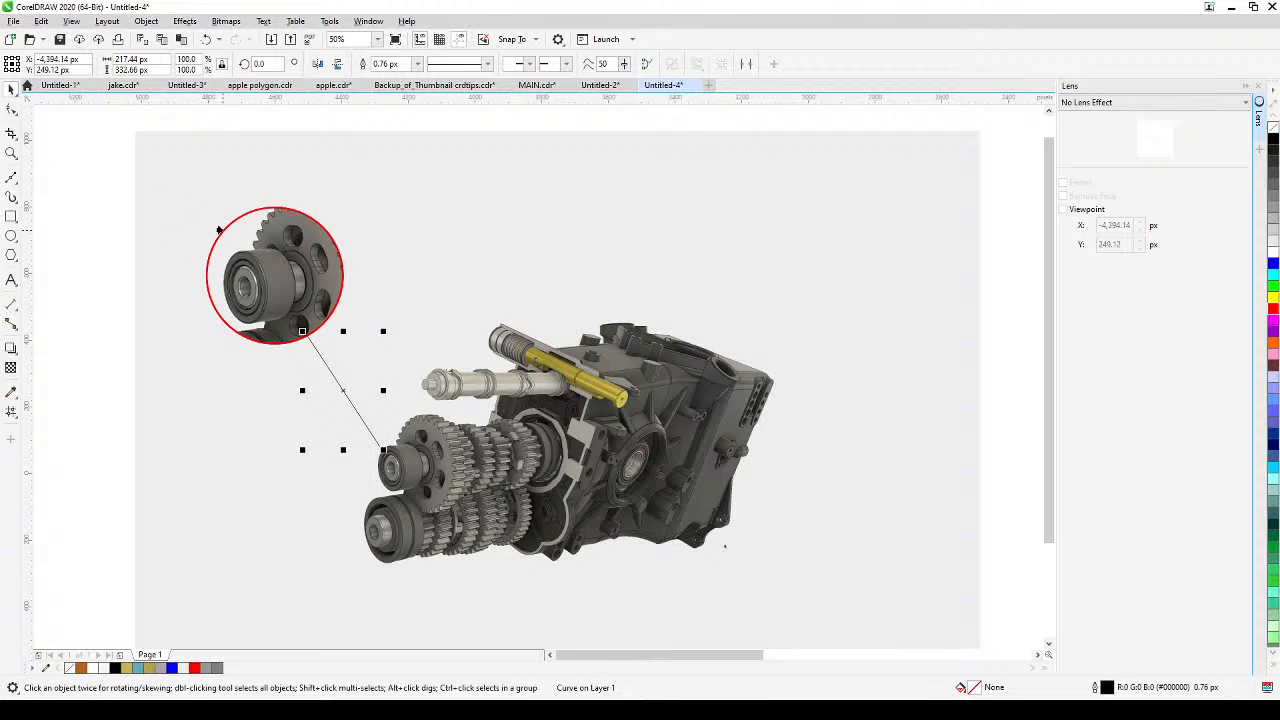
pyautogui.click(219, 230)
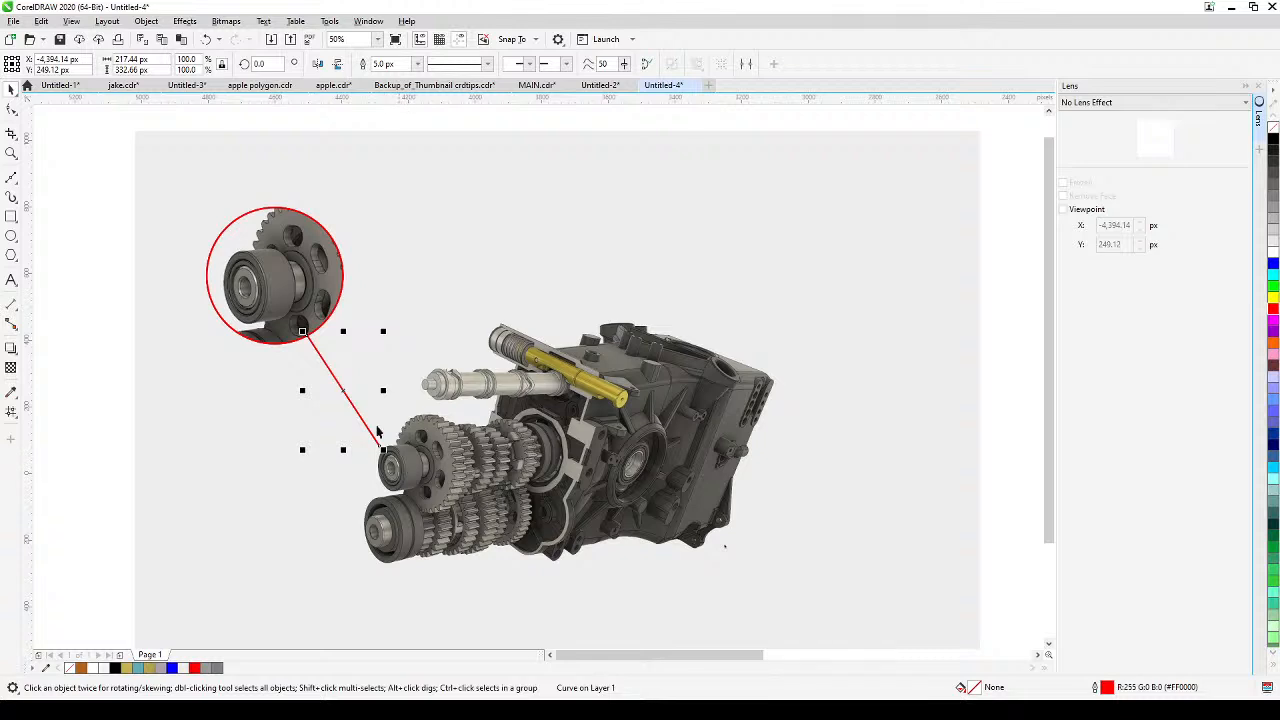
pyautogui.click(91, 412)
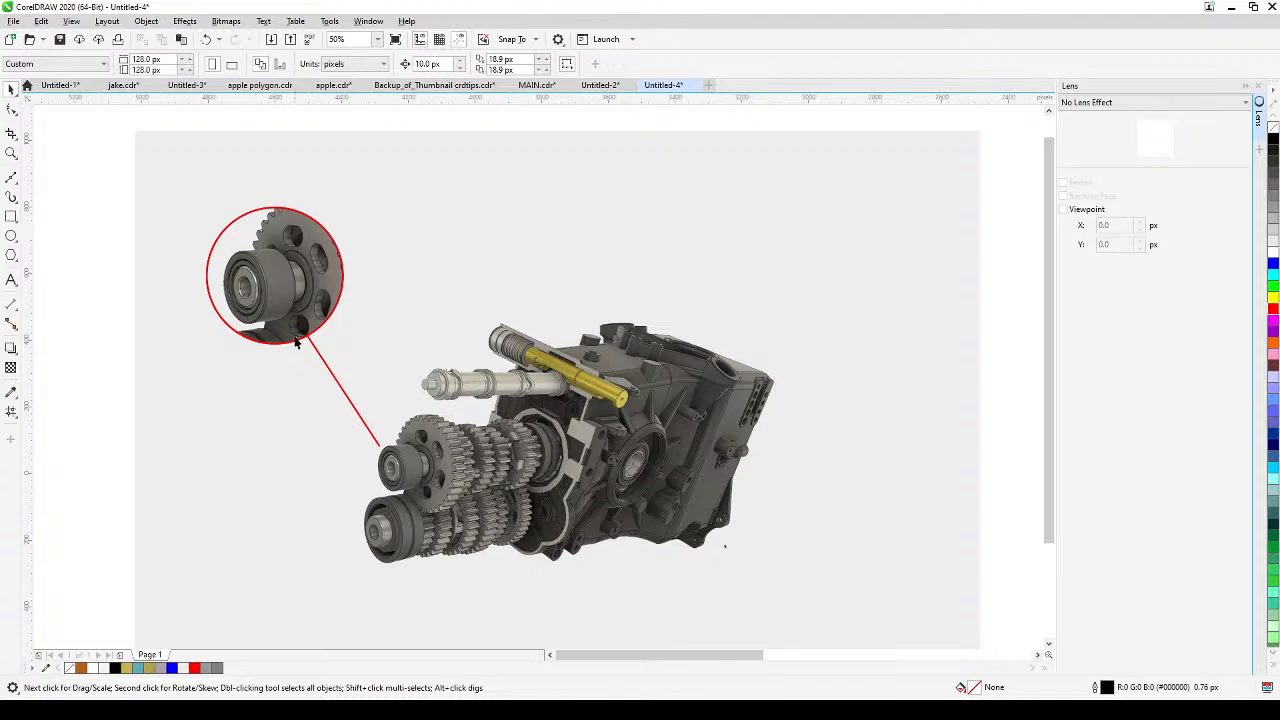
# Try a dotted line style on the leader line and restore the solid style.
pyautogui.click(338, 384)
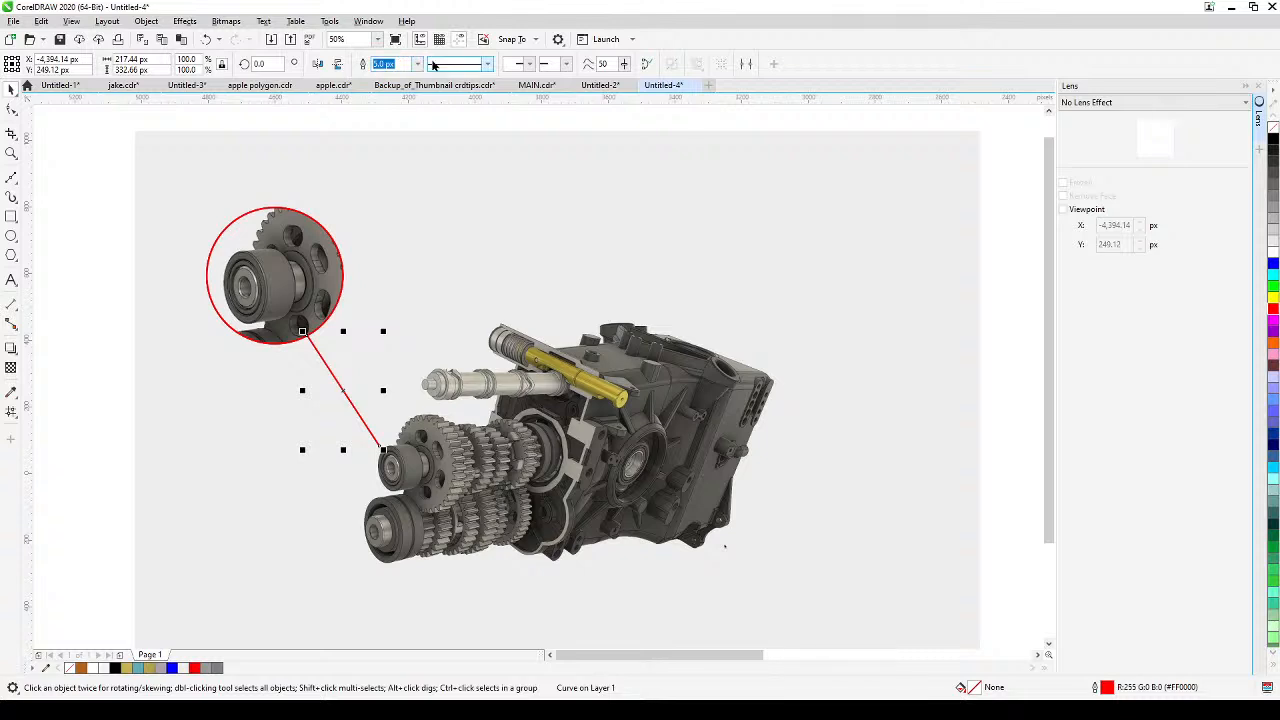
pyautogui.click(488, 64)
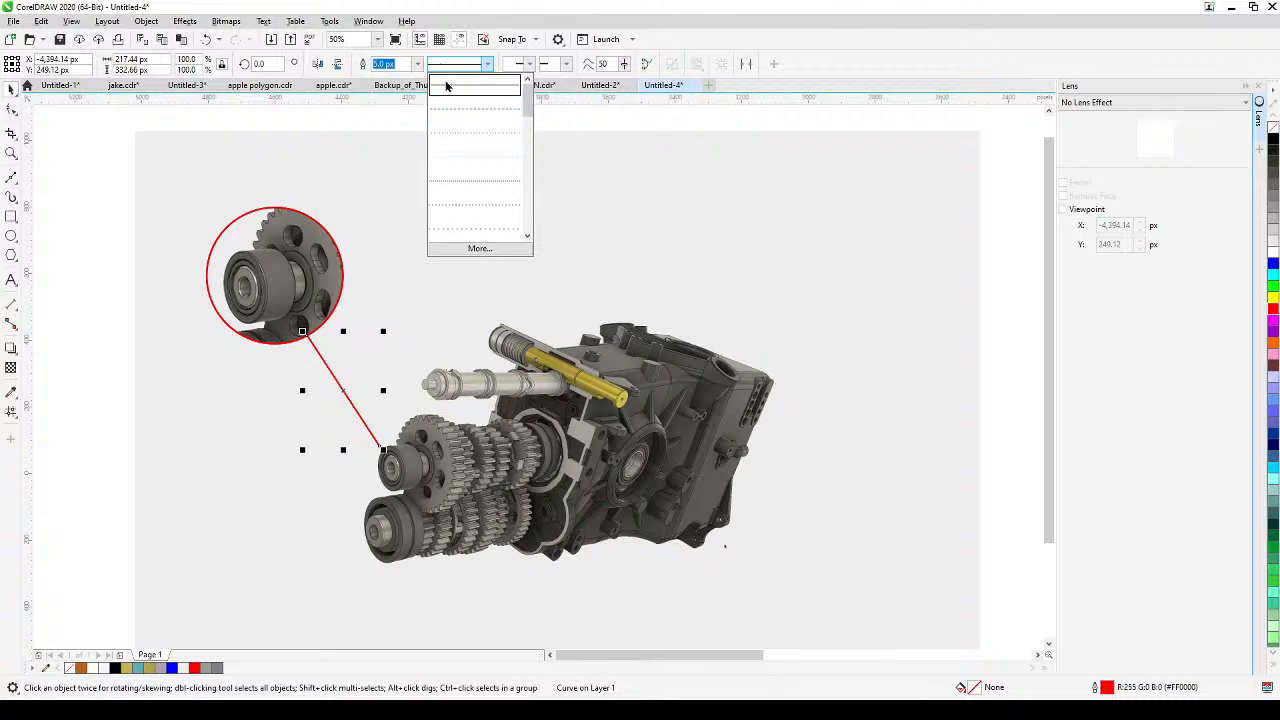
pyautogui.click(454, 135)
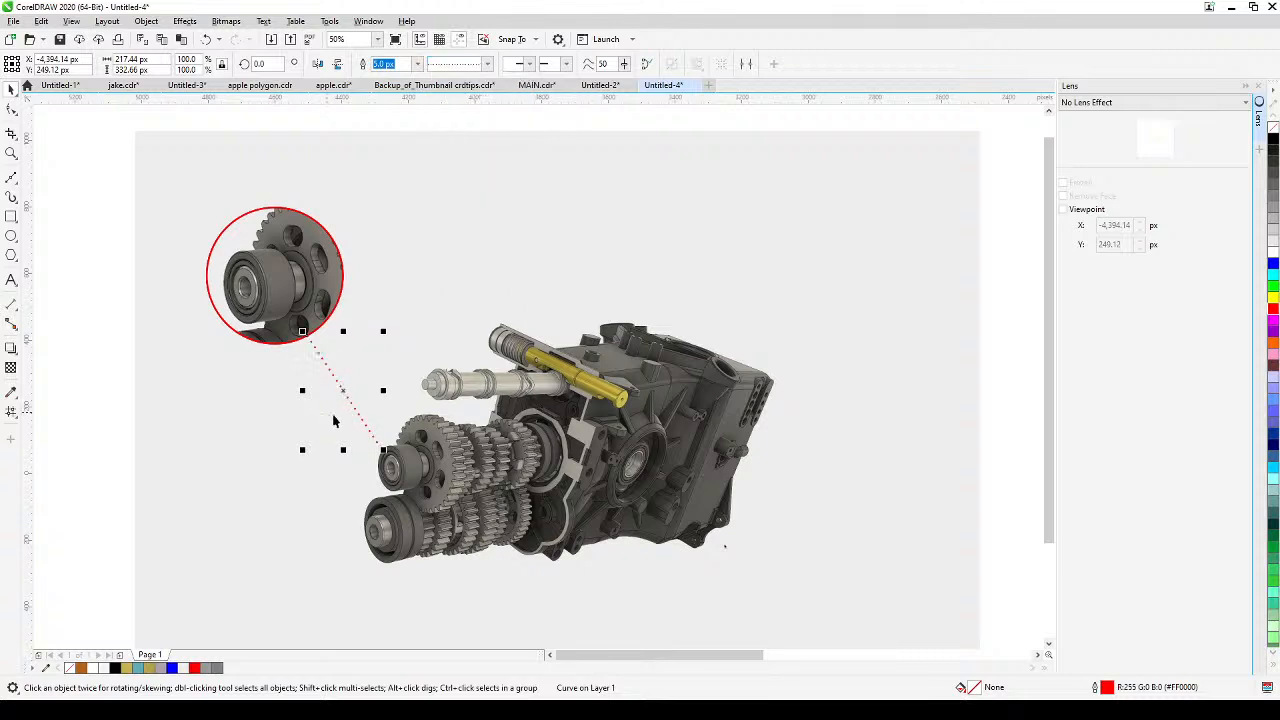
pyautogui.click(461, 65)
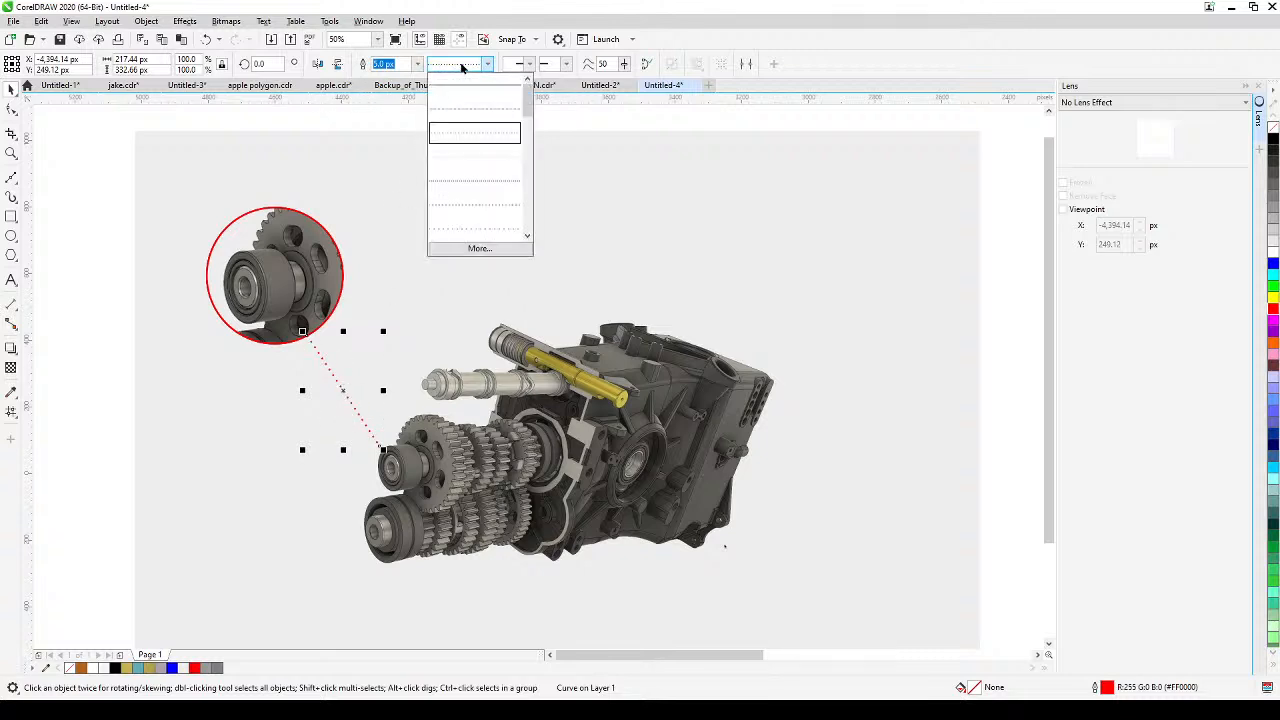
pyautogui.click(462, 88)
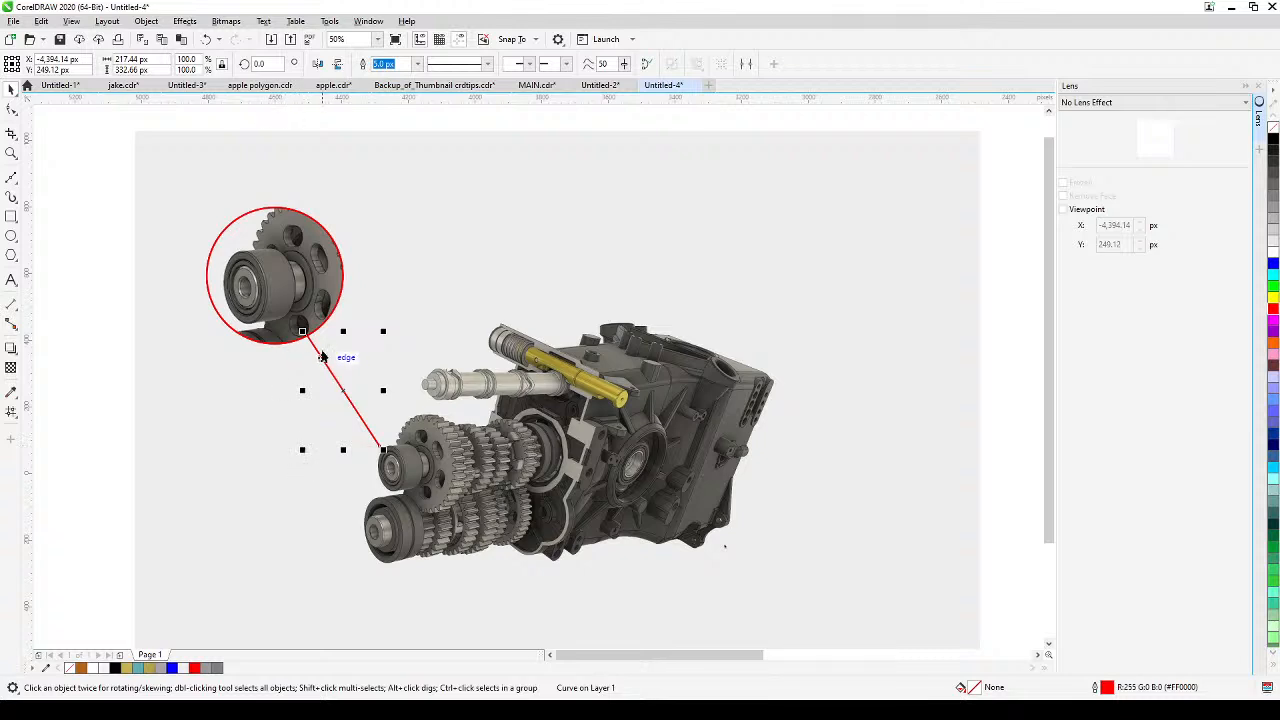
# Try a solid triangular arrowhead on the bearing end of the leader line.
pyautogui.click(528, 68)
pyautogui.click(549, 63)
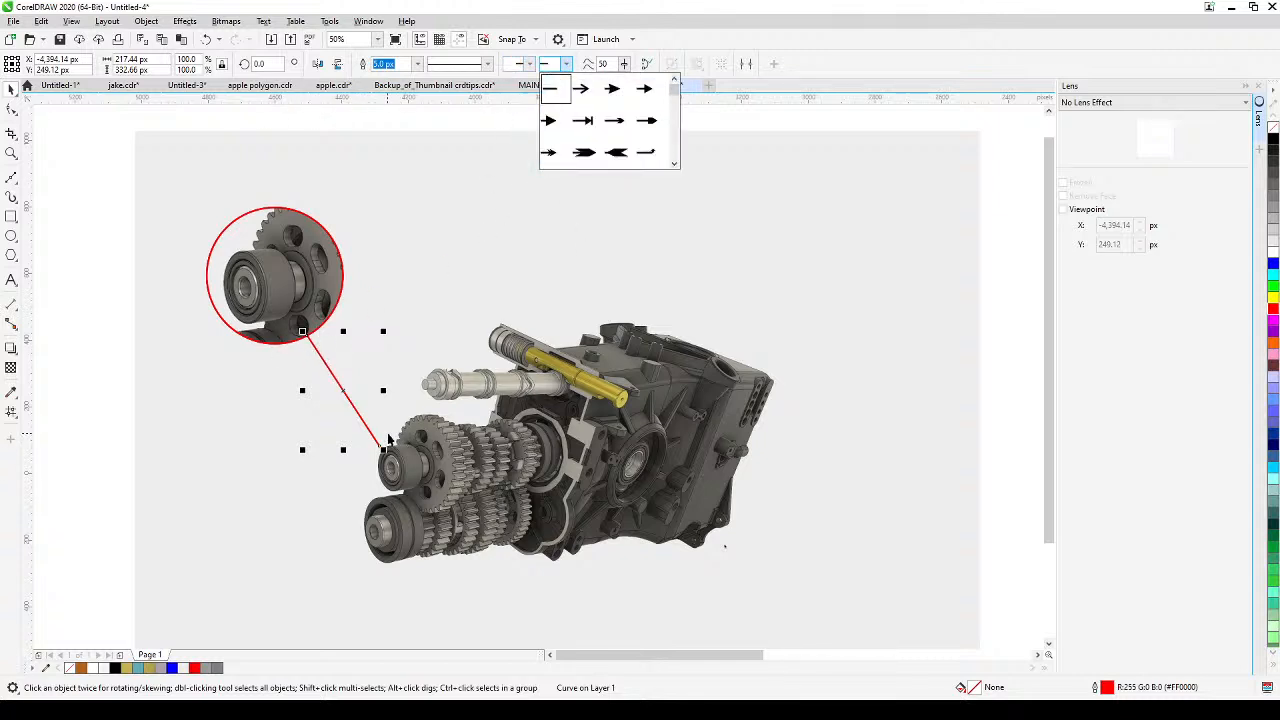
pyautogui.click(552, 121)
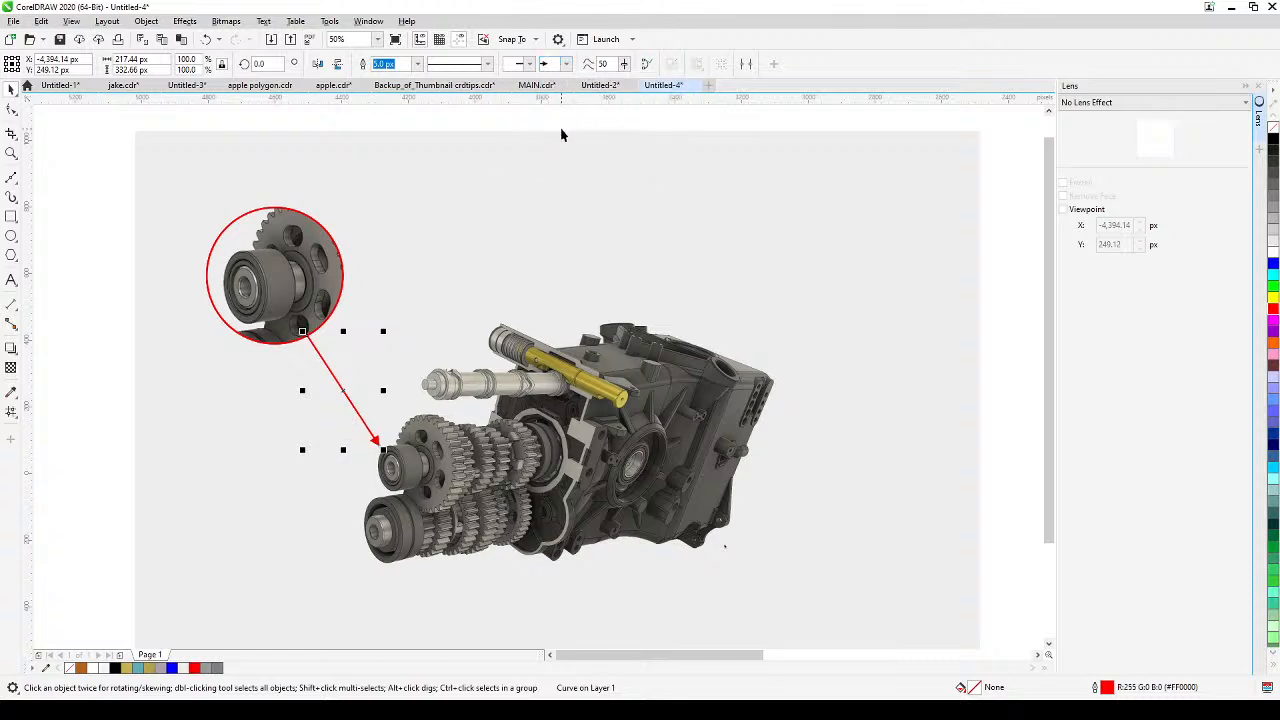
# Finish the bearing end of the leader line with the small solid round dot arrowhead.
pyautogui.click(569, 64)
pyautogui.moveTo(676, 100); pyautogui.dragTo(674, 131)
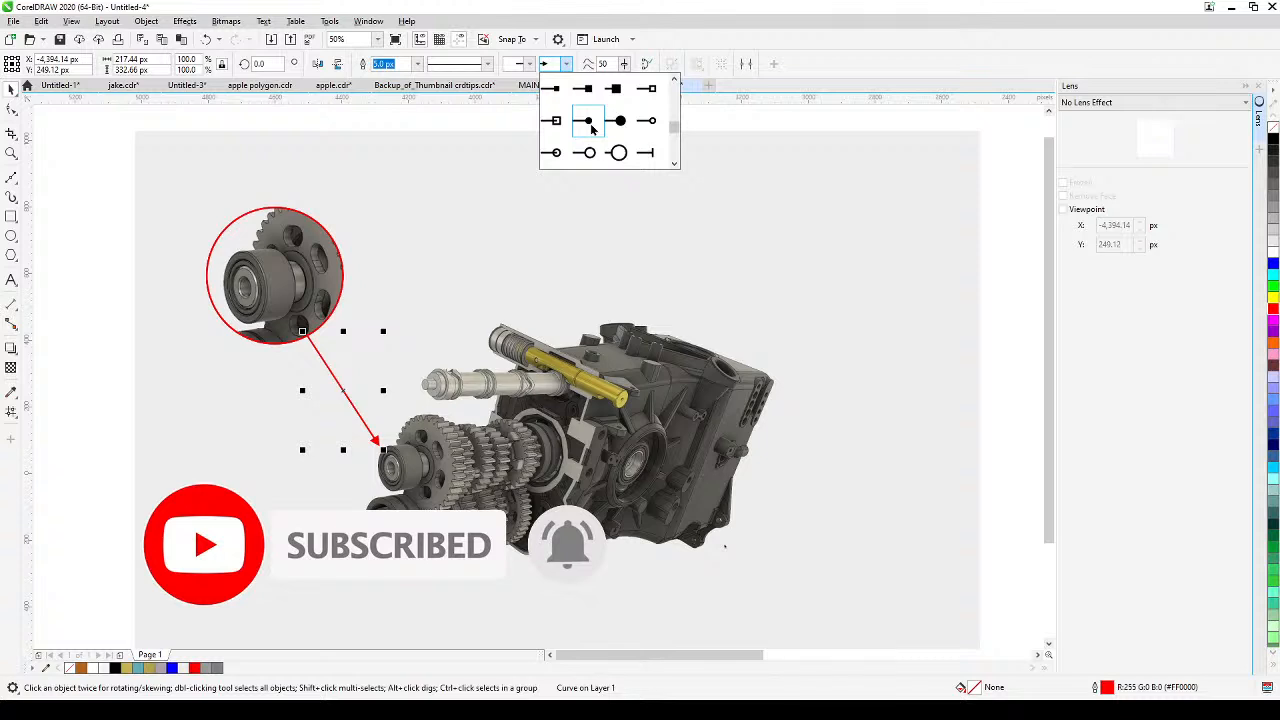
pyautogui.click(591, 127)
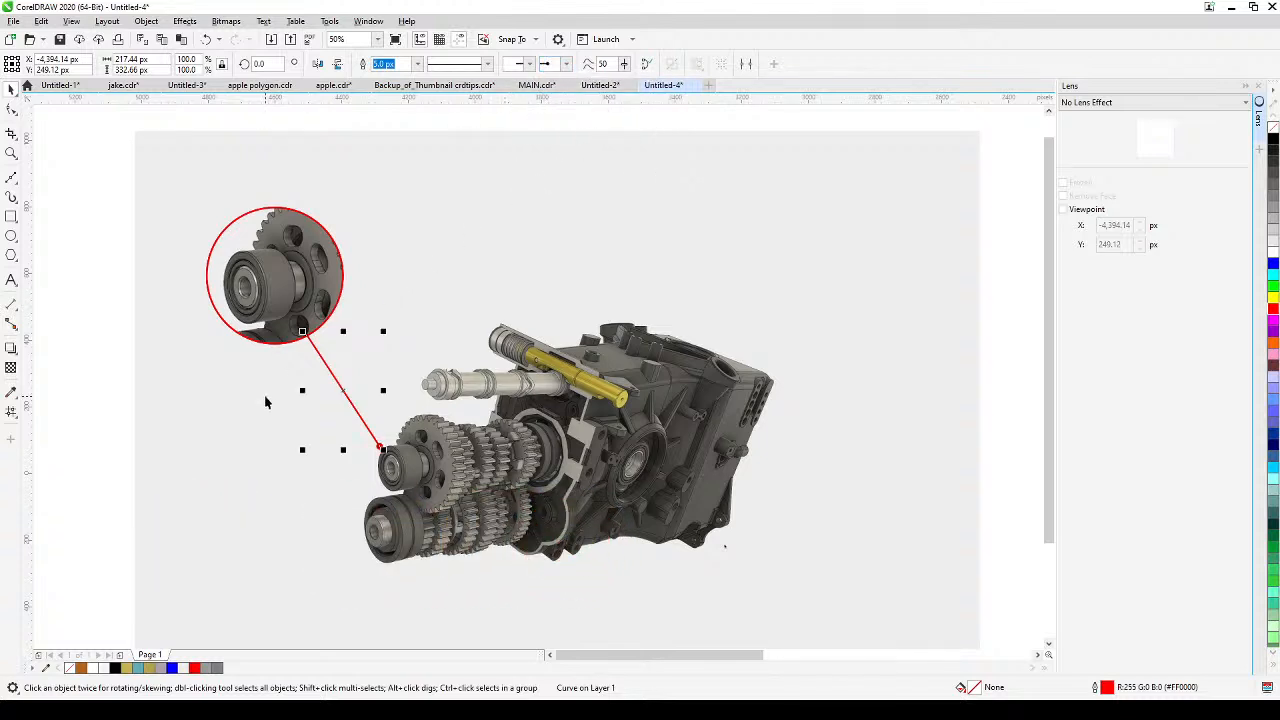
pyautogui.click(111, 466)
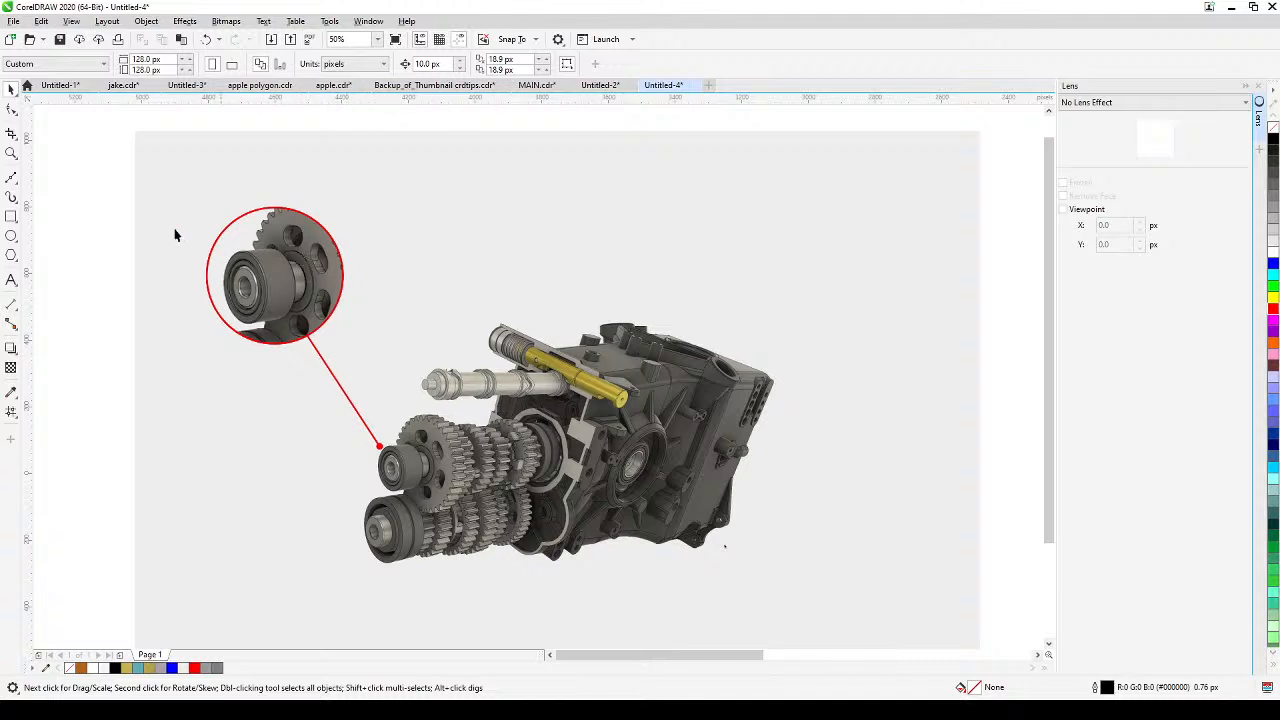
# Draw a second circle about 445 px in diameter and position it above the gearbox at about X -3545 px, Y 754 px.
pyautogui.click(12, 237)
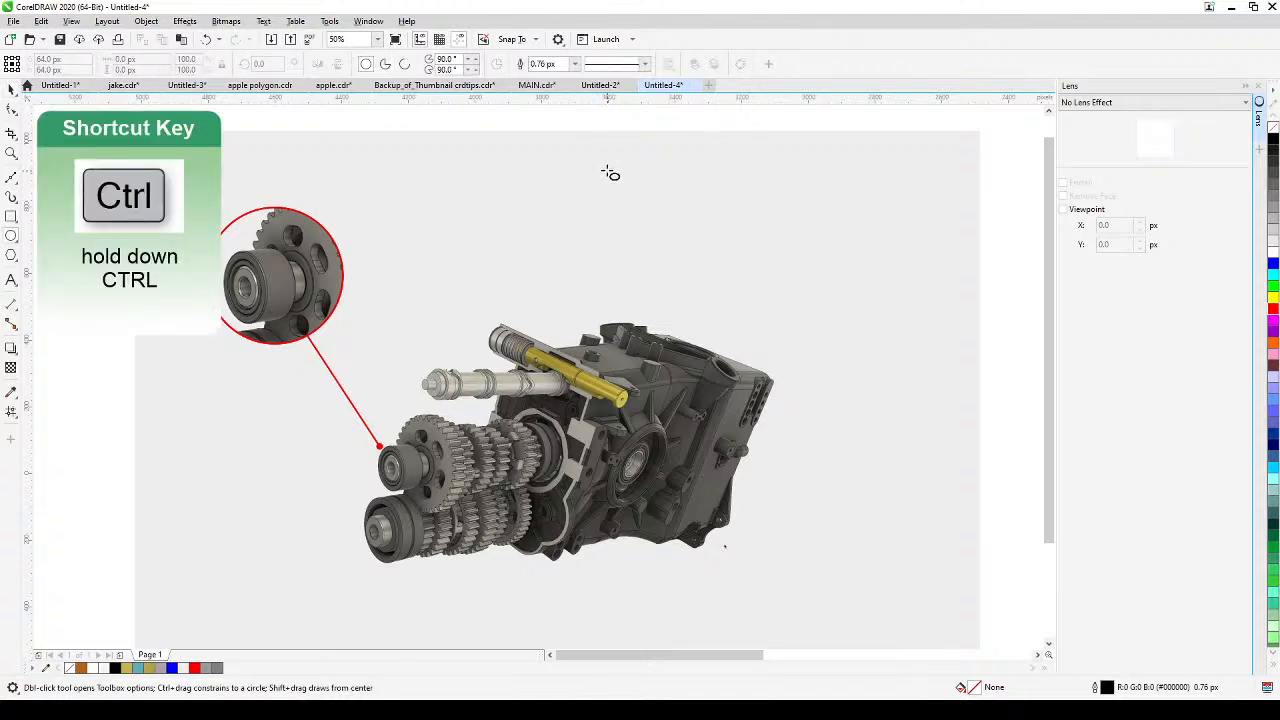
pyautogui.moveTo(610, 173); pyautogui.dragTo(756, 322)
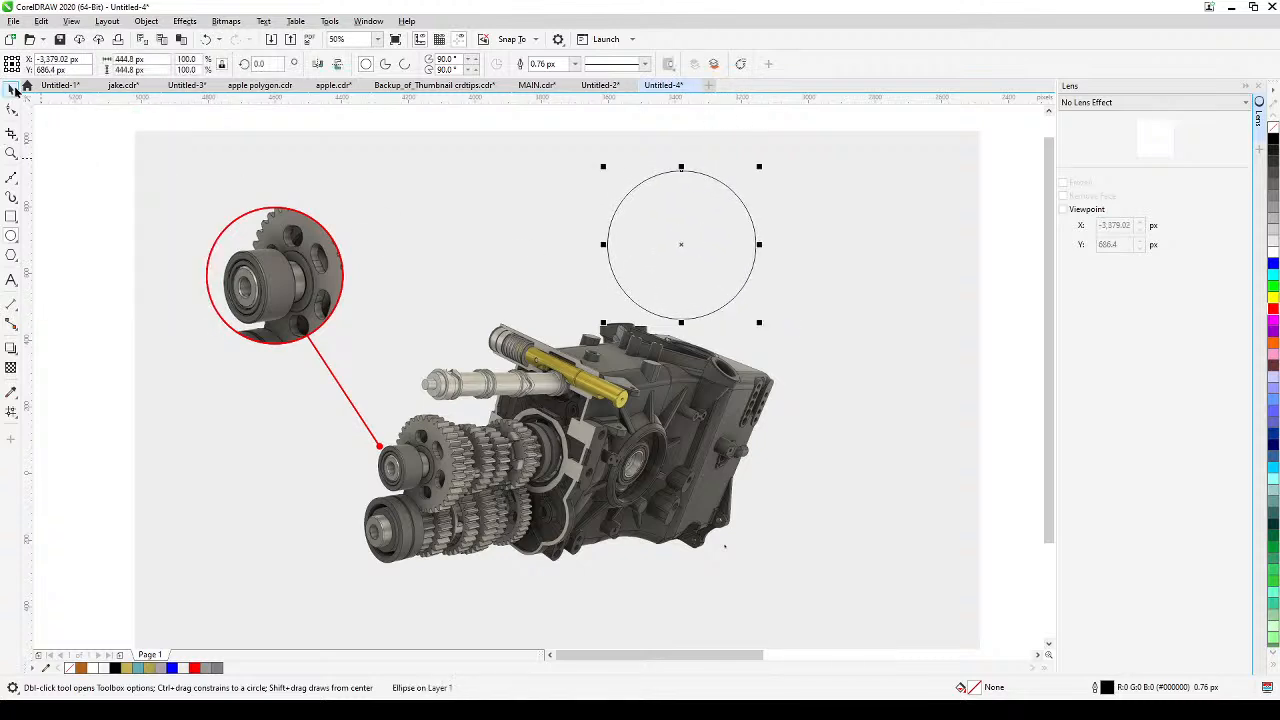
pyautogui.click(11, 90)
pyautogui.click(537, 215)
pyautogui.moveTo(637, 243); pyautogui.dragTo(581, 222)
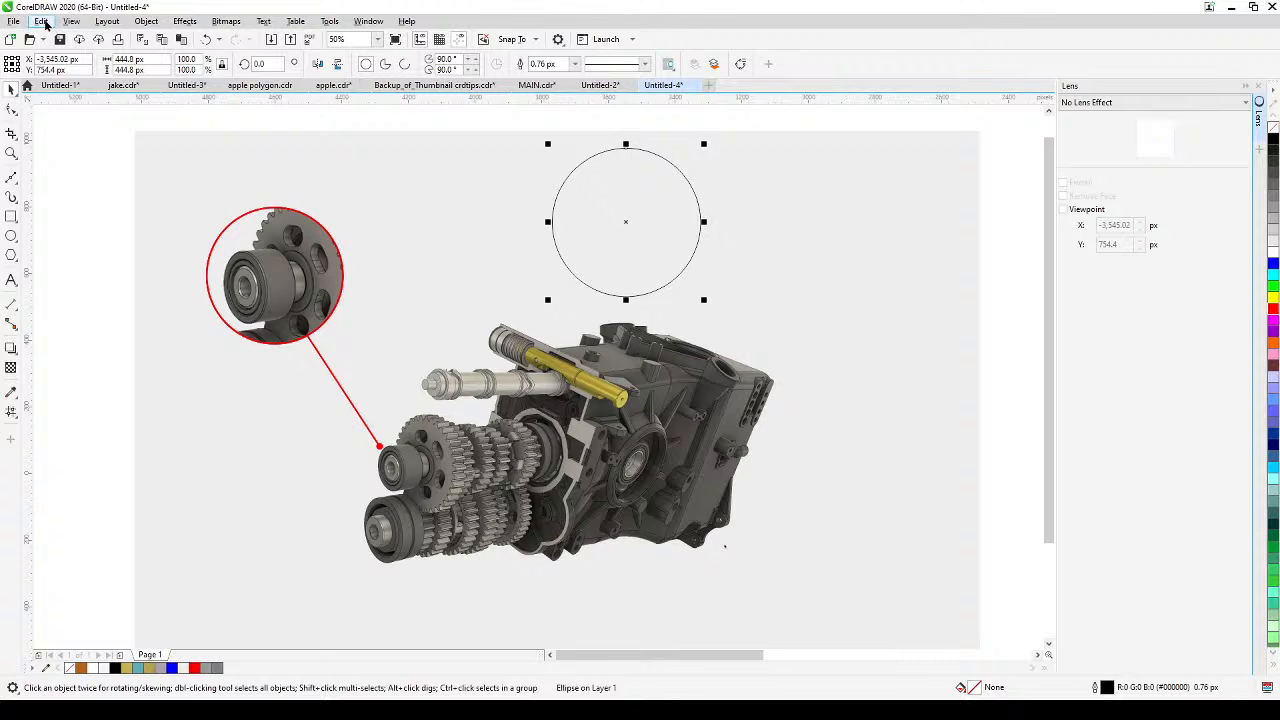
# Copy the outline pen and outline color from the magnified circle onto the new circle above the gearbox.
pyautogui.click(41, 21)
pyautogui.click(89, 117)
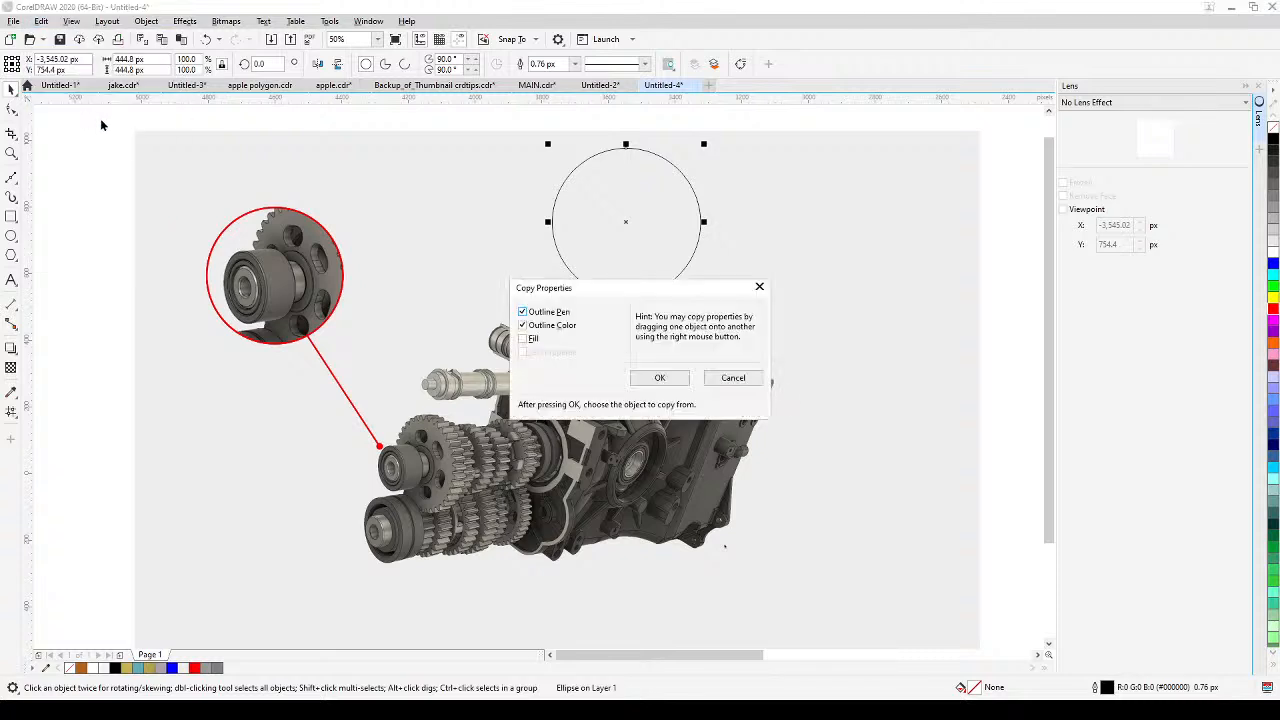
pyautogui.click(681, 384)
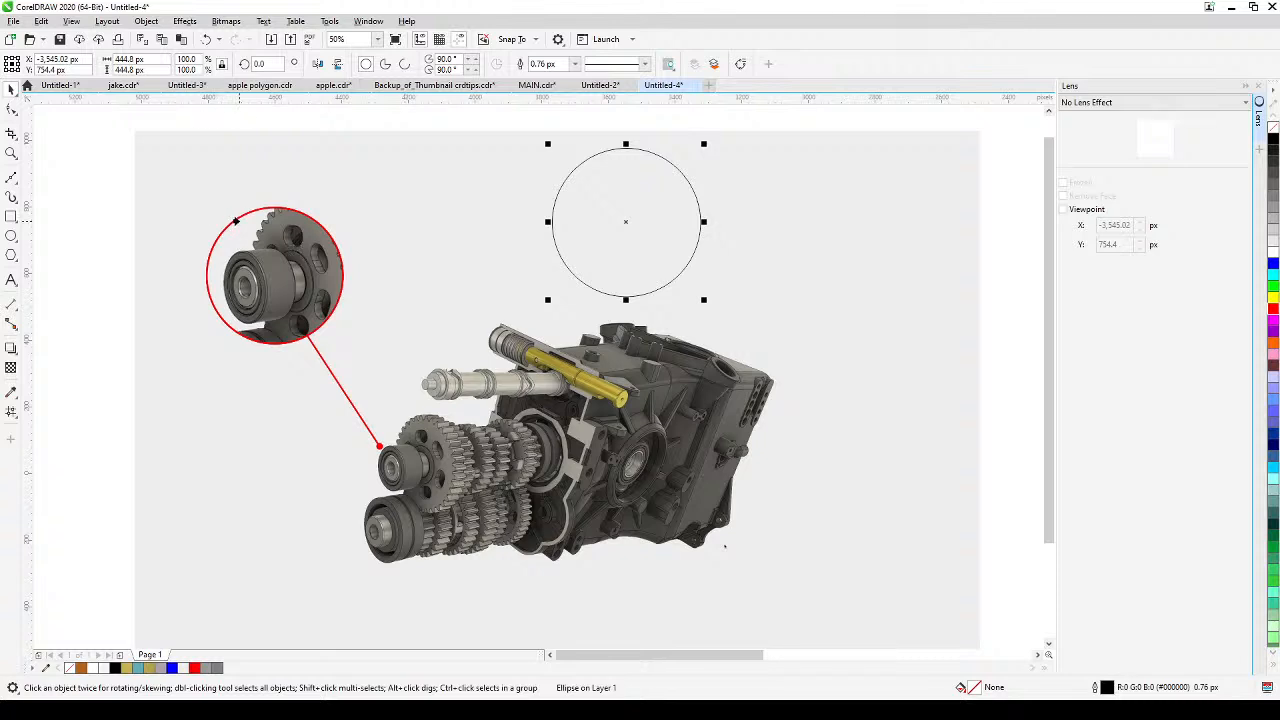
pyautogui.click(234, 217)
pyautogui.click(1006, 257)
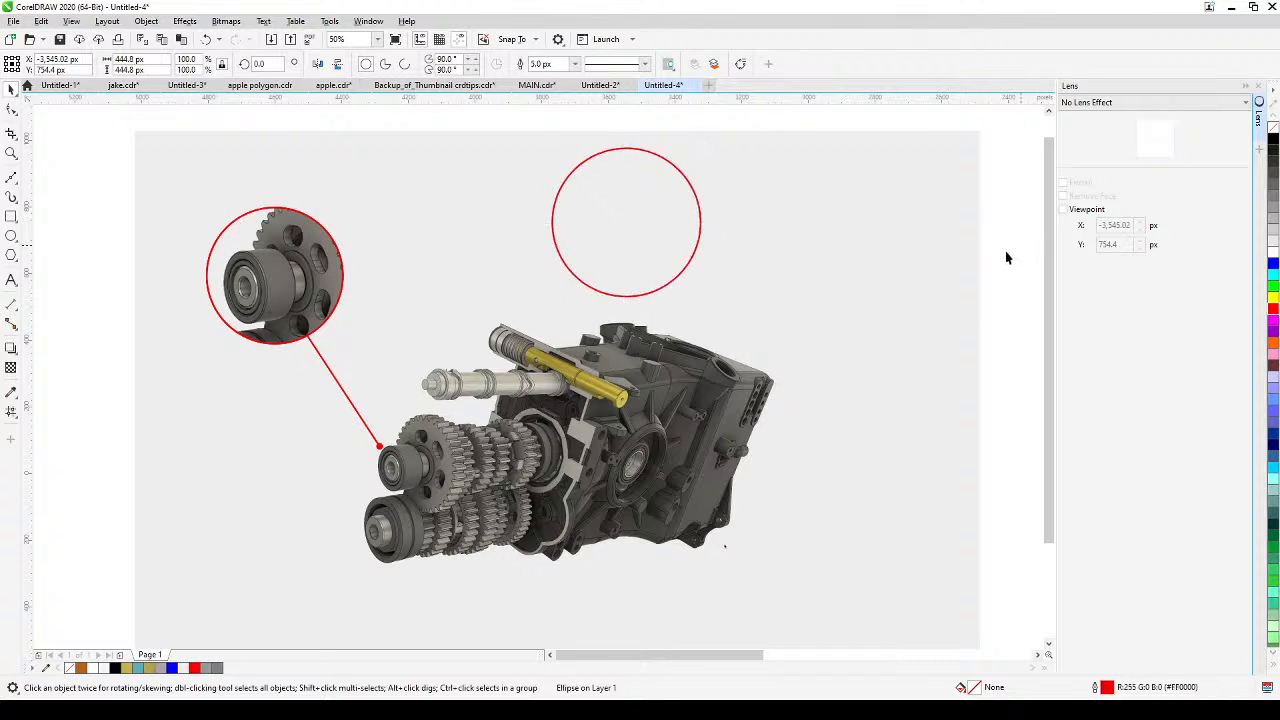
# Place the red-outlined circle over the gearbox's upper port and give it a frozen Magnify lens at 2.0x.
pyautogui.moveTo(609, 271); pyautogui.dragTo(705, 392)
pyautogui.click(1096, 104)
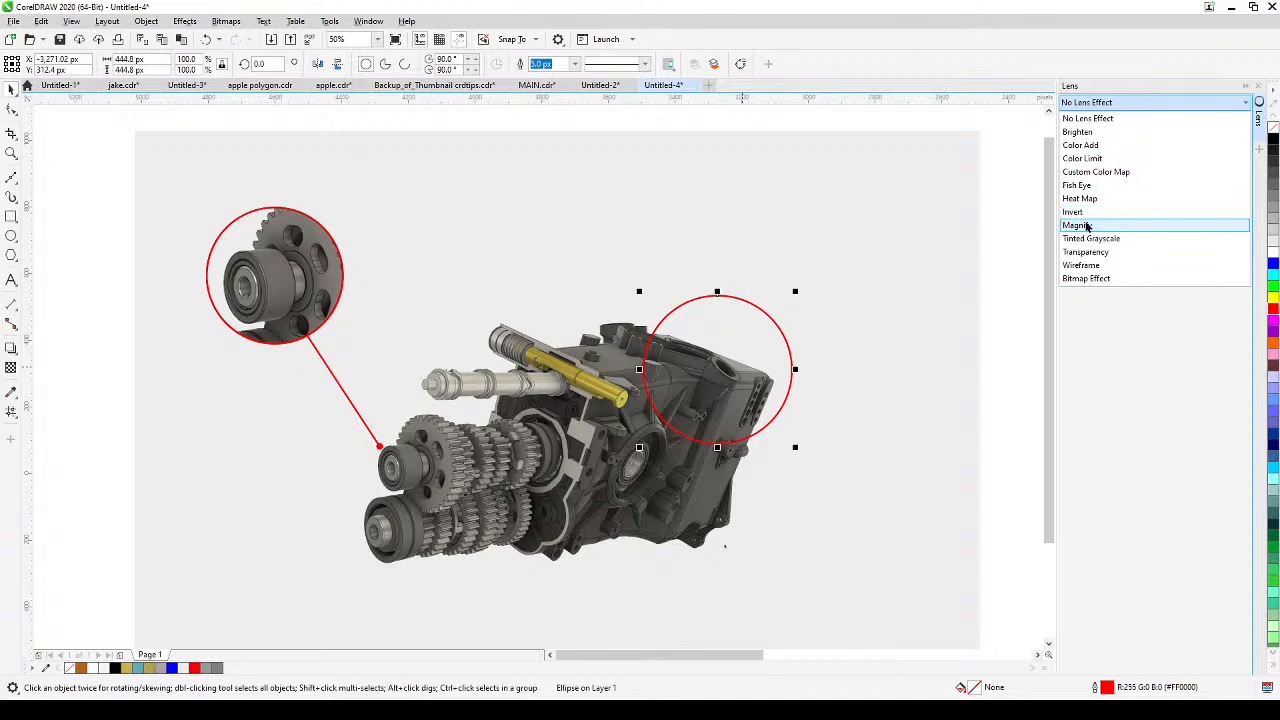
pyautogui.click(1084, 225)
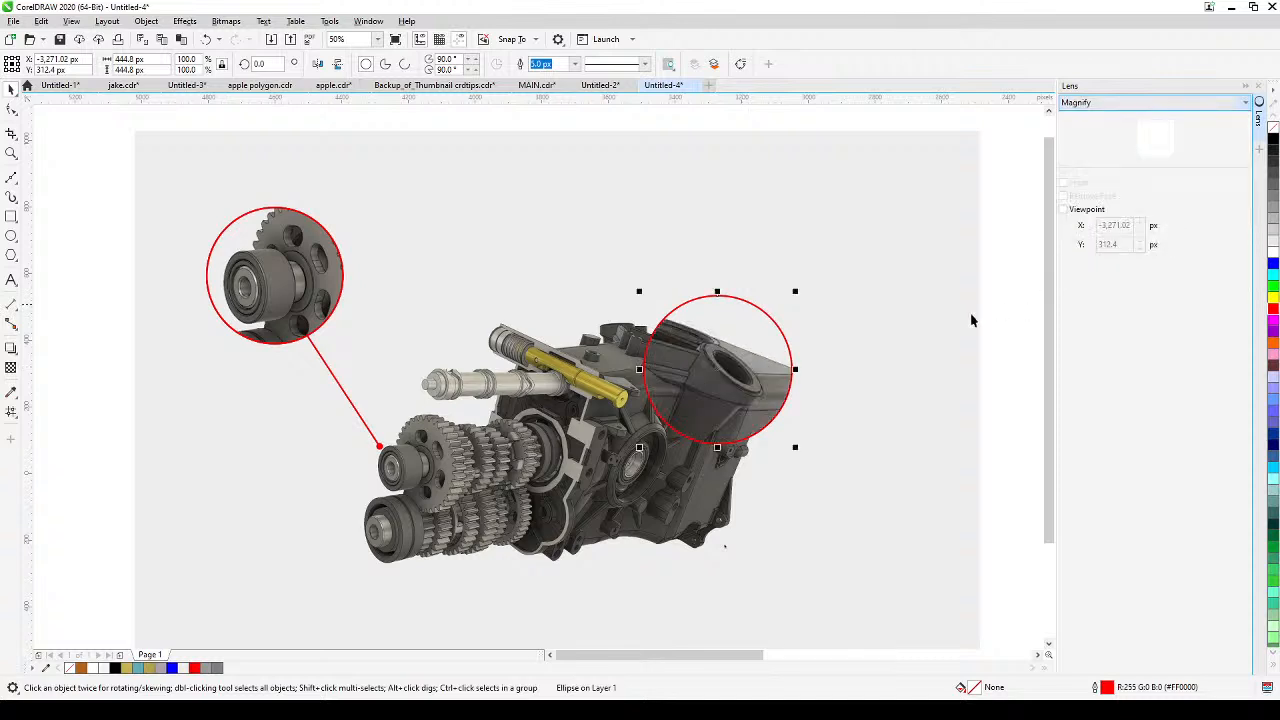
pyautogui.click(772, 376)
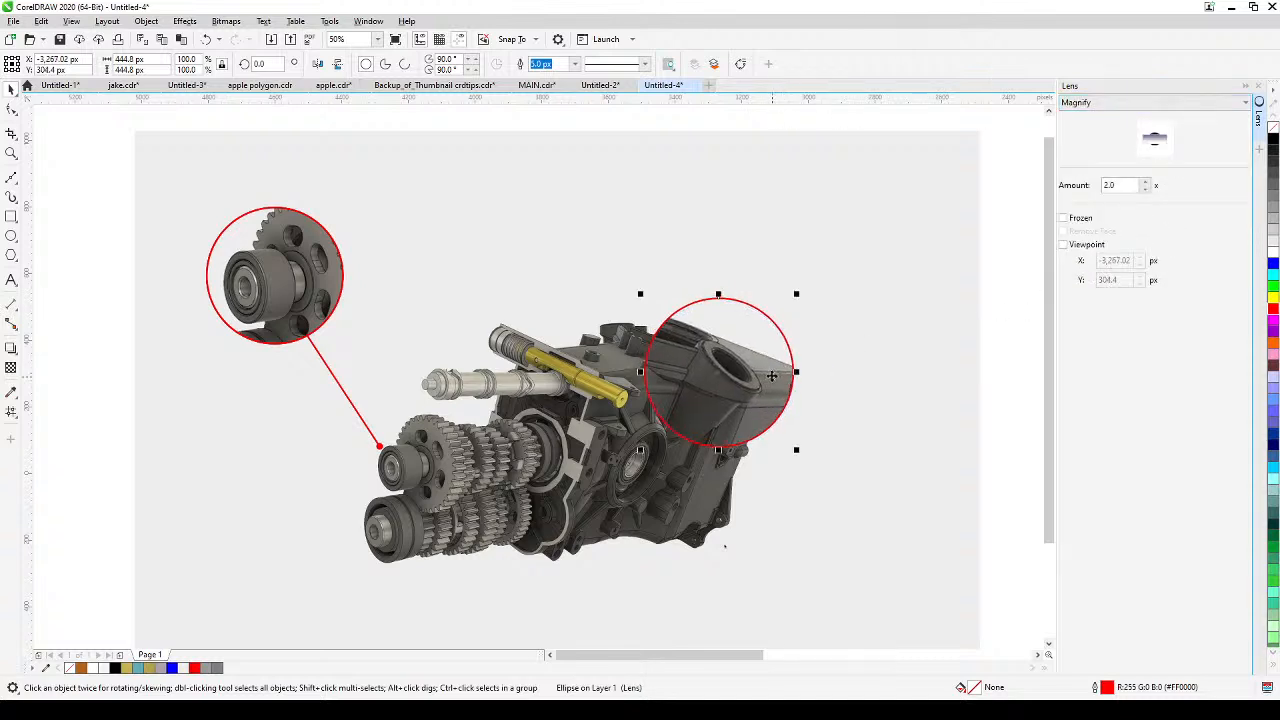
pyautogui.click(1065, 219)
# Extend the grey background's upper edge and move the frozen lens circle above the gearbox to about X -3723 px, Y 950 px.
pyautogui.moveTo(751, 329); pyautogui.dragTo(594, 194)
pyautogui.moveTo(753, 209); pyautogui.dragTo(785, 289)
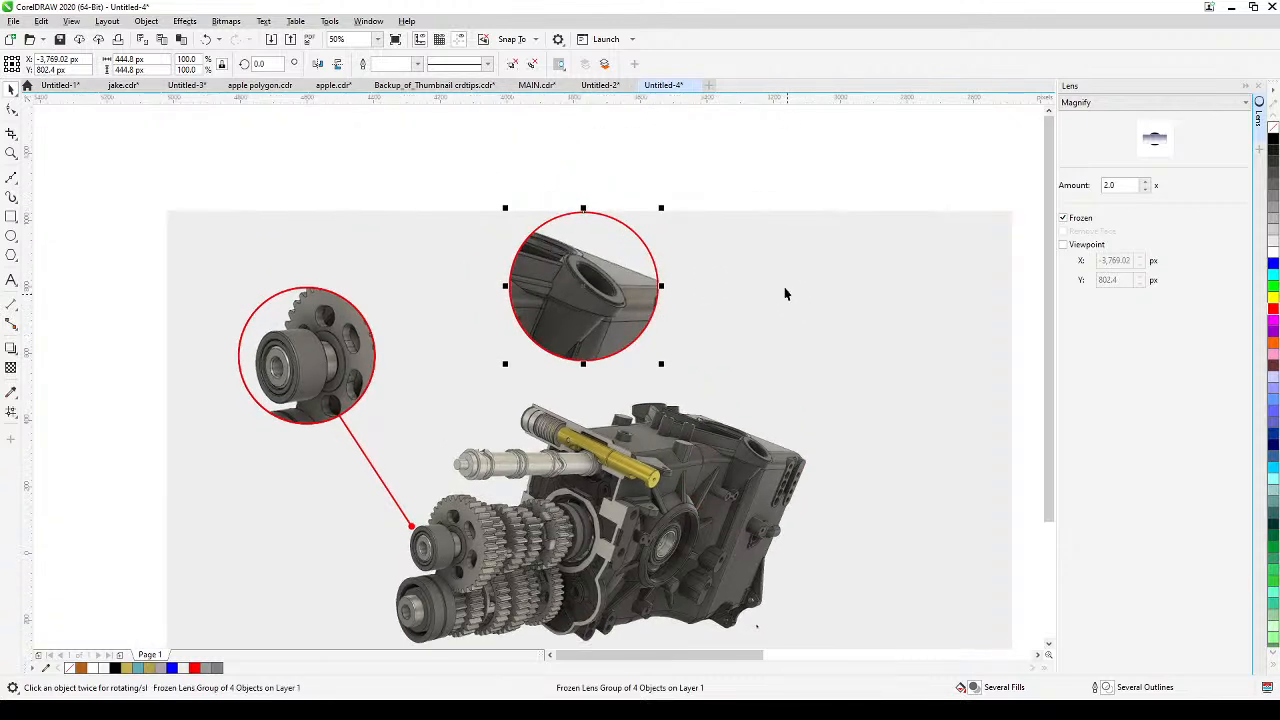
pyautogui.click(721, 231)
pyautogui.moveTo(594, 206); pyautogui.dragTo(595, 148)
pyautogui.click(607, 241)
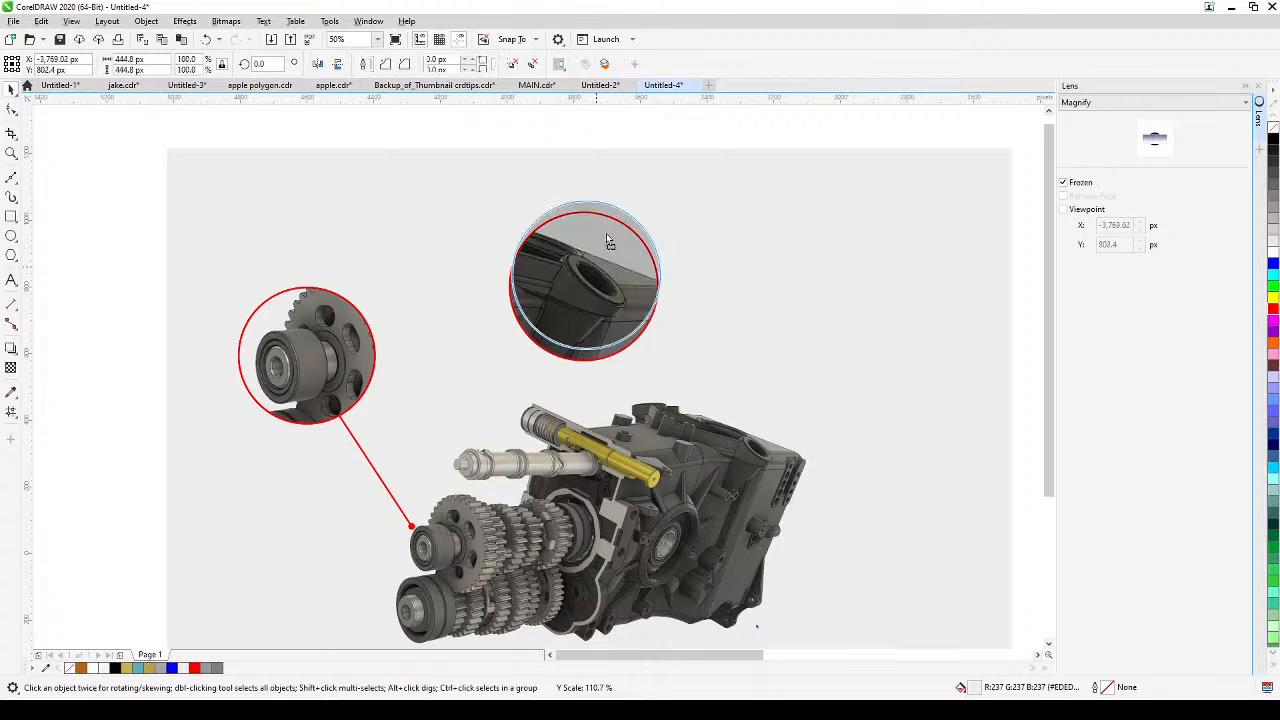
pyautogui.moveTo(607, 241); pyautogui.dragTo(620, 194)
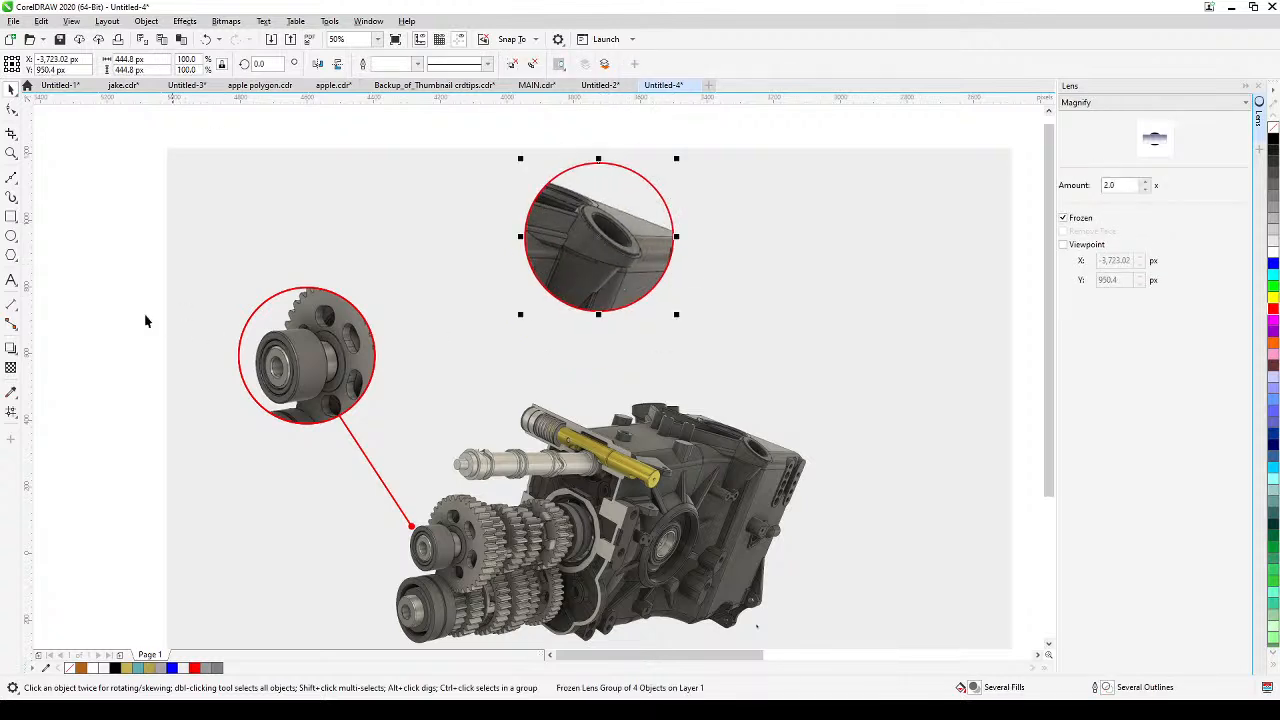
pyautogui.press('Escape')
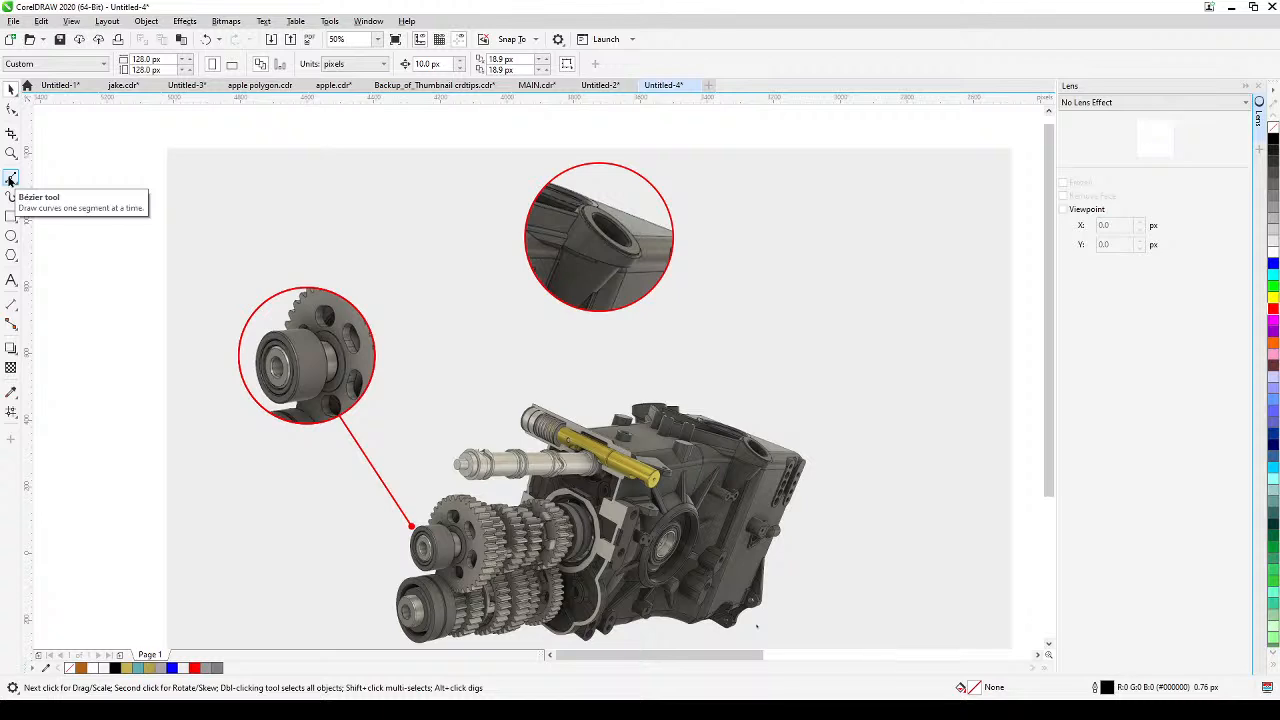
# Draw a closed Bézier triangle from the circle's lower-left rim to the gearbox's upper port and back to the circle's right rim.
pyautogui.click(9, 179)
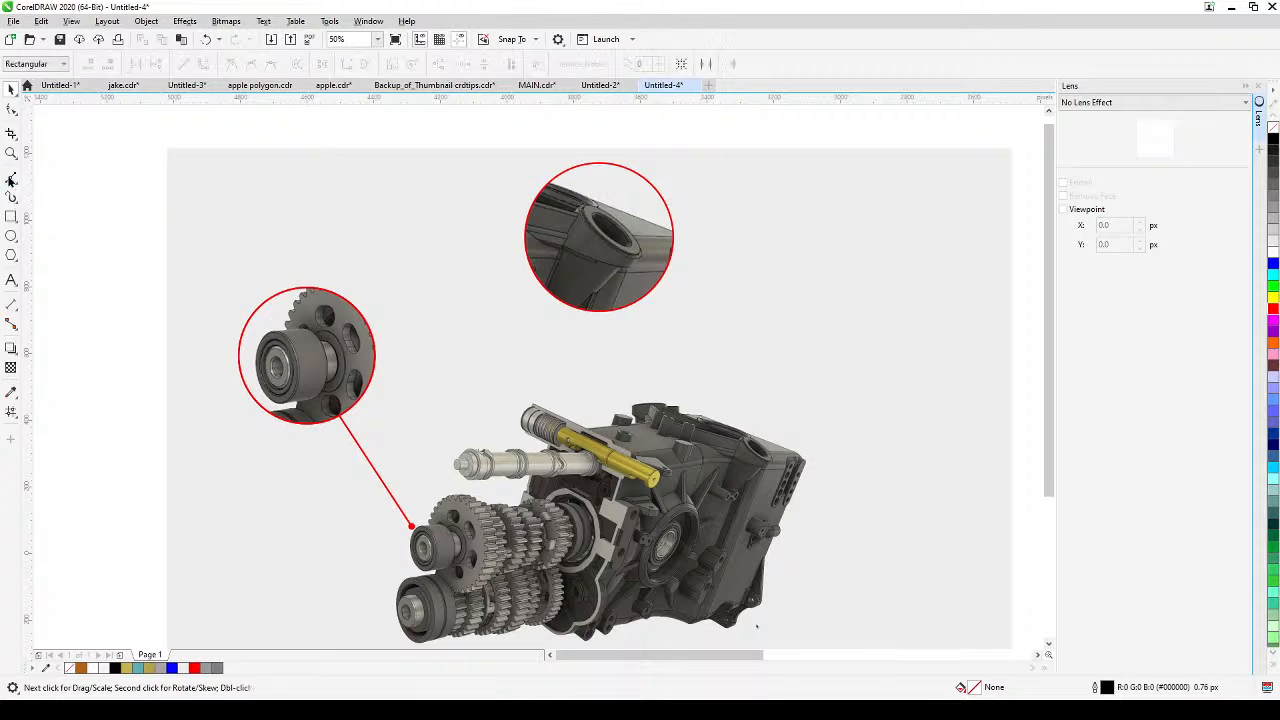
pyautogui.click(532, 272)
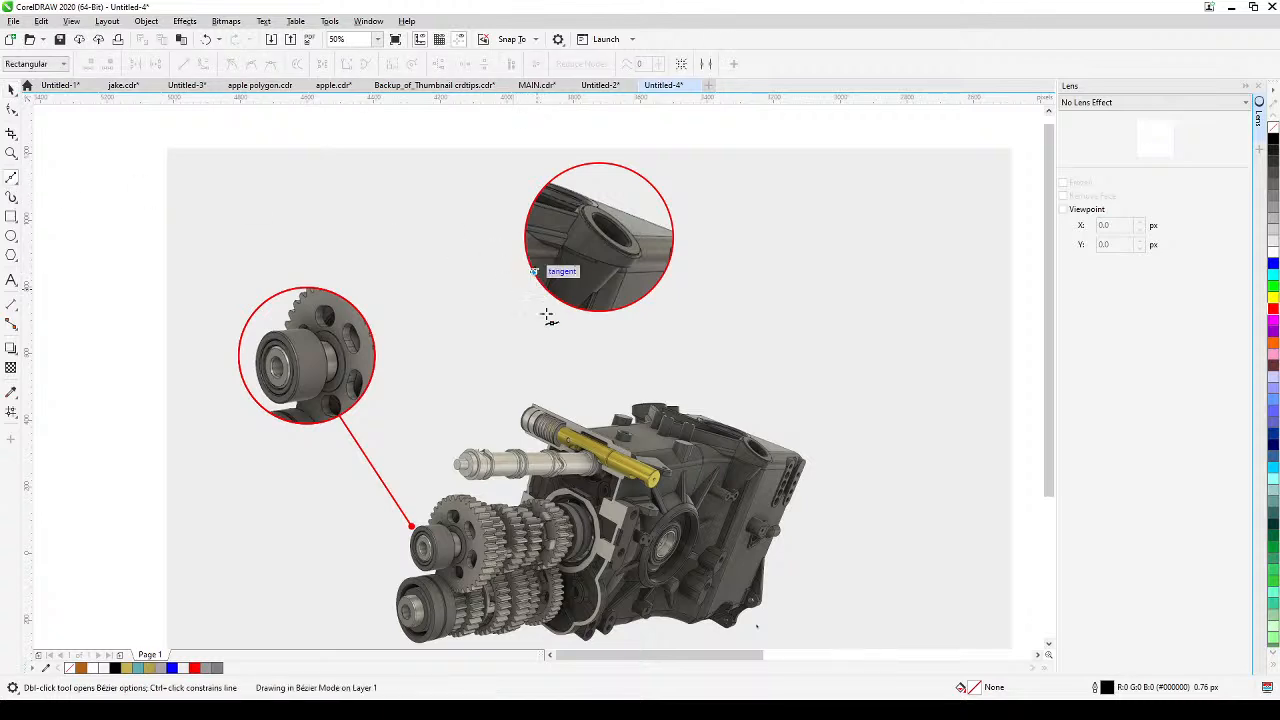
pyautogui.click(751, 441)
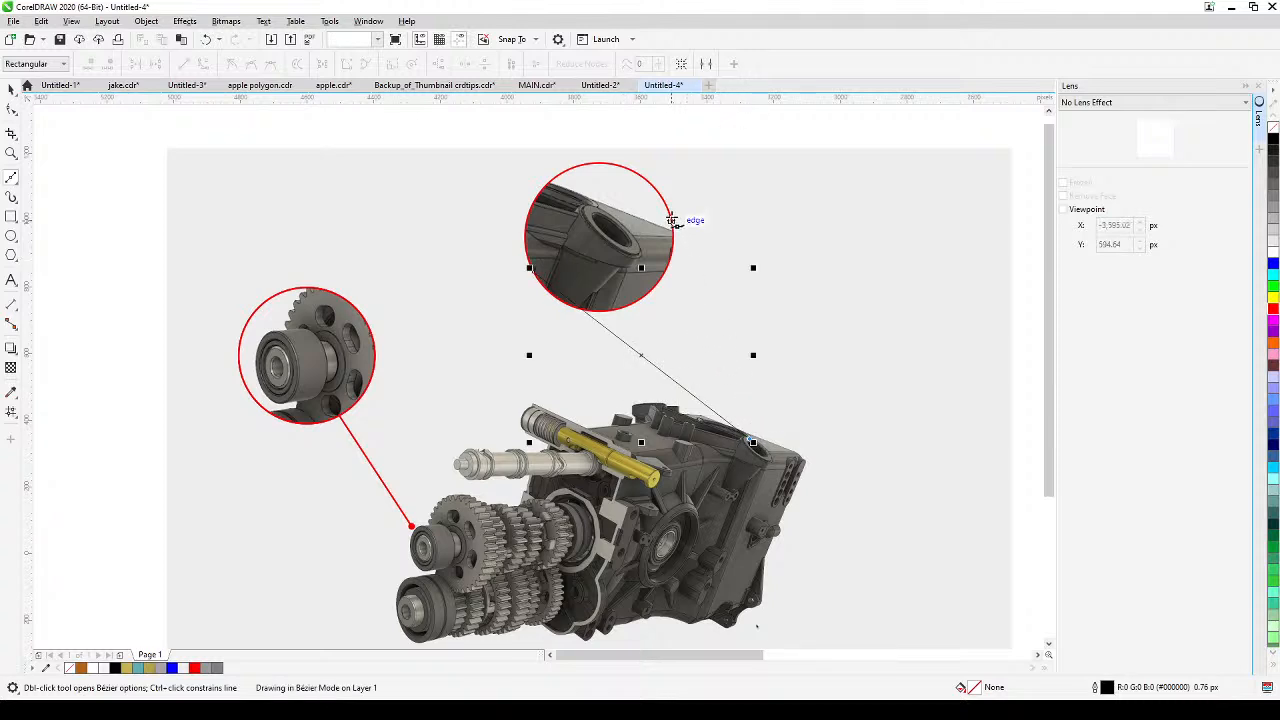
pyautogui.doubleClick(667, 208)
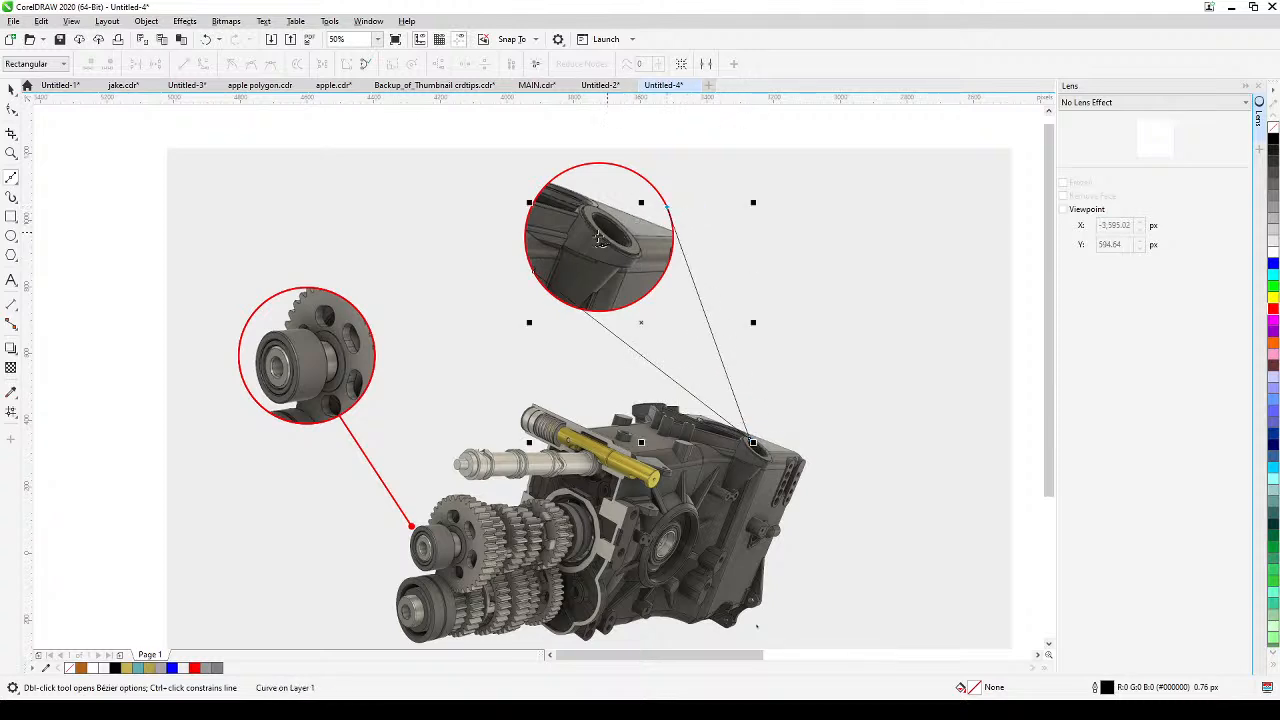
pyautogui.click(533, 271)
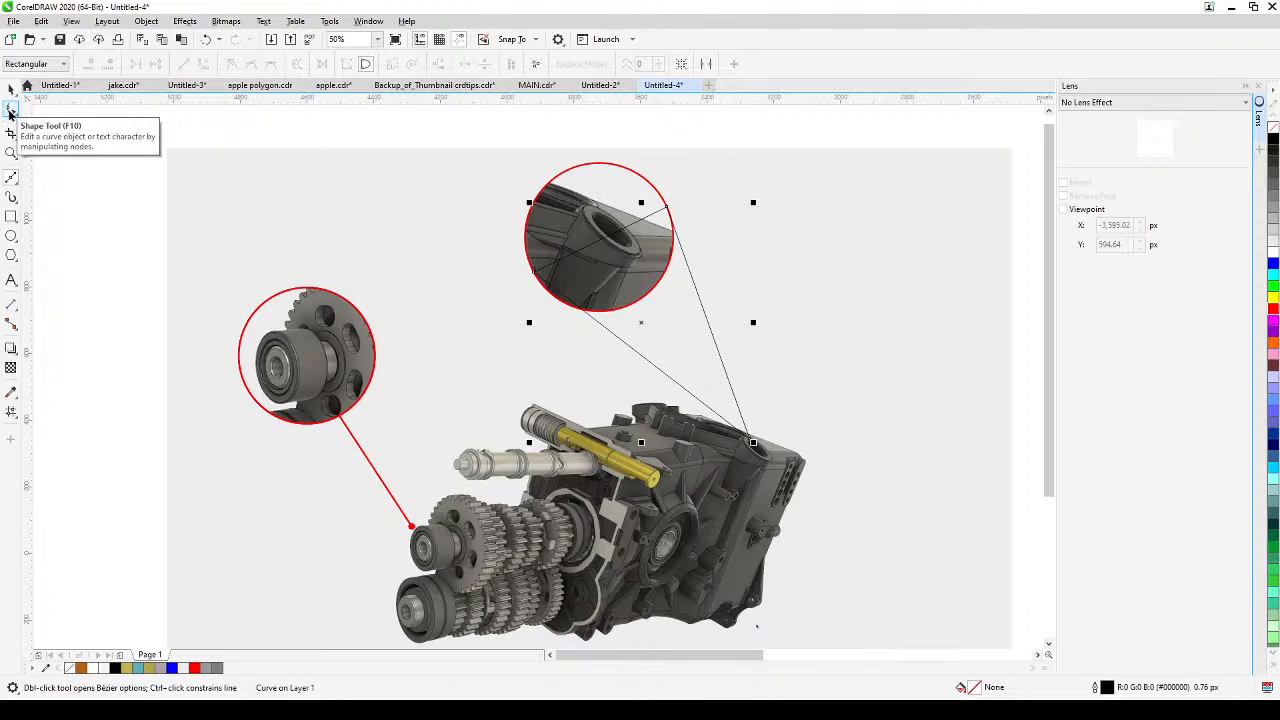
# Shift the triangle's lower-left node further down along the circle's rim with the Shape tool.
pyautogui.click(10, 110)
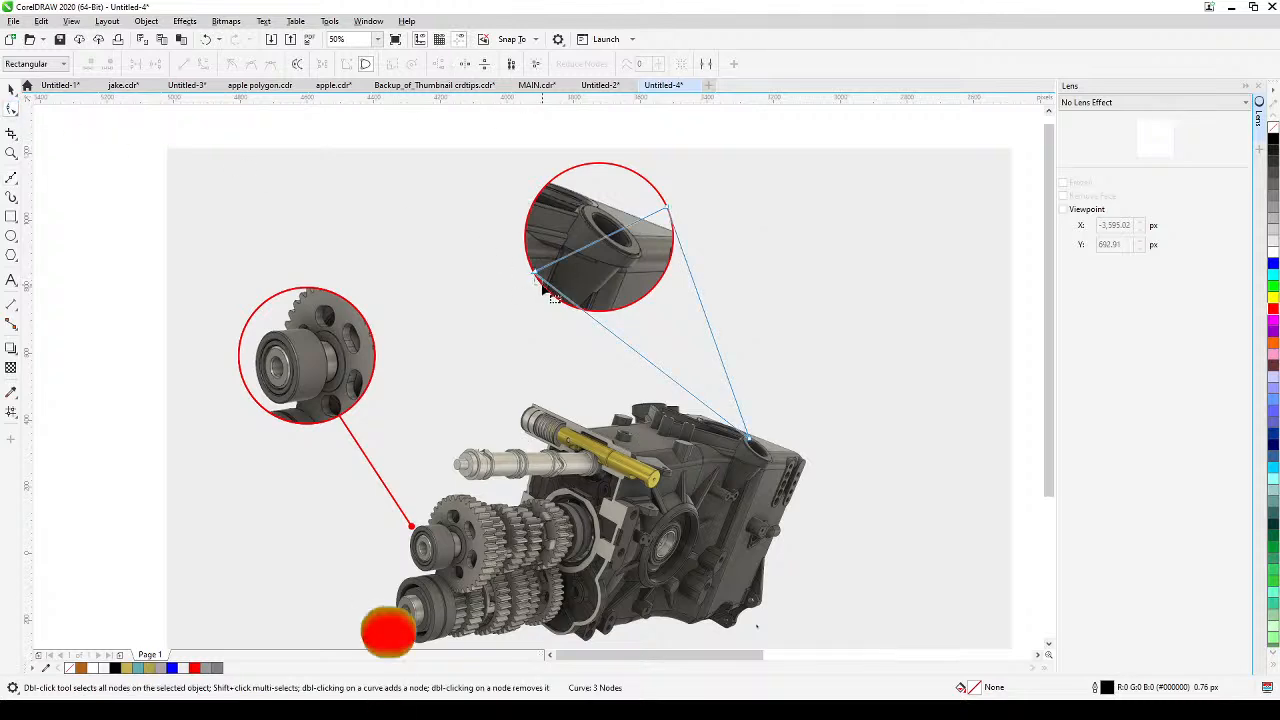
pyautogui.moveTo(541, 283); pyautogui.dragTo(562, 300)
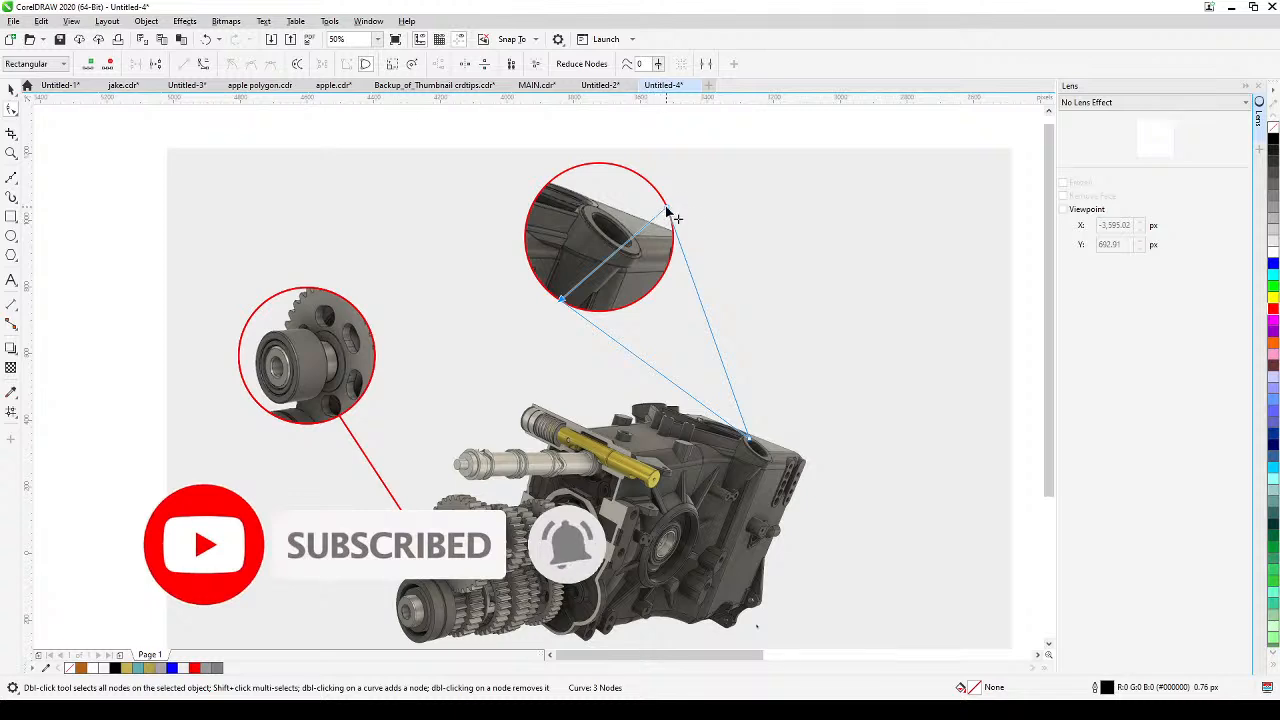
pyautogui.click(10, 90)
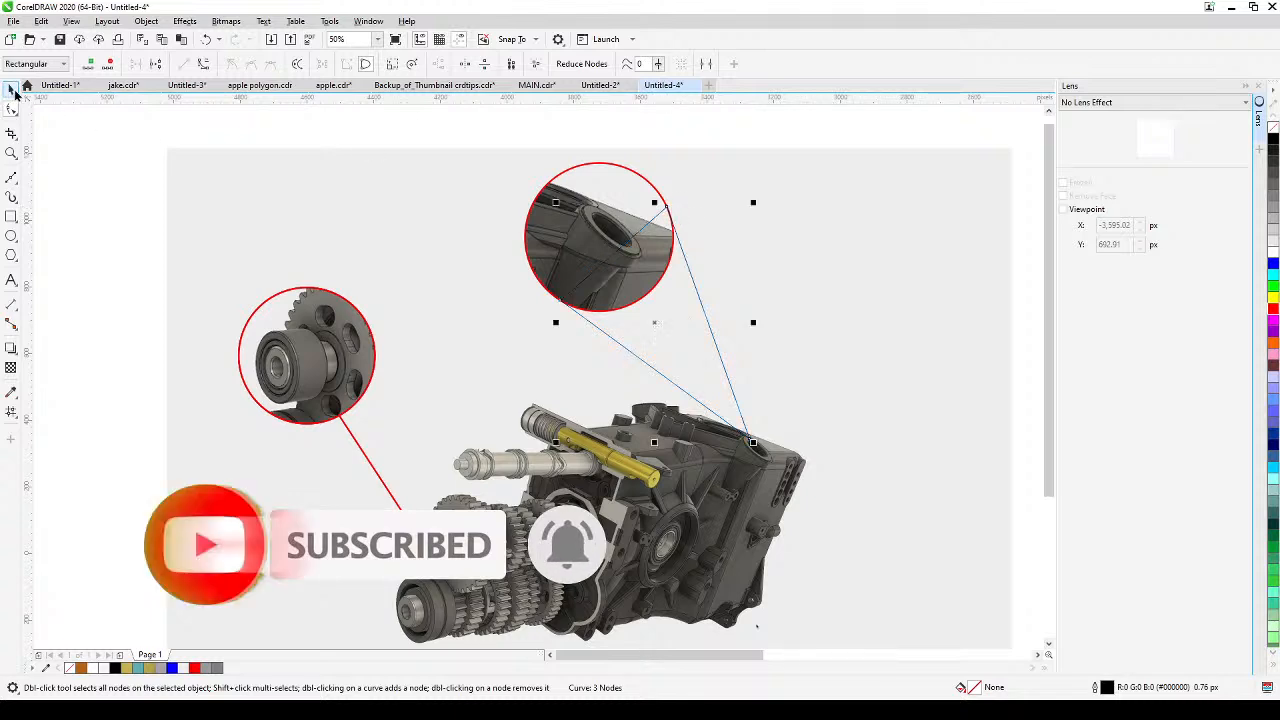
# Fill the triangle with grey #999999, remove its outline, and bring the magnified circle in front of it.
pyautogui.click(1273, 213)
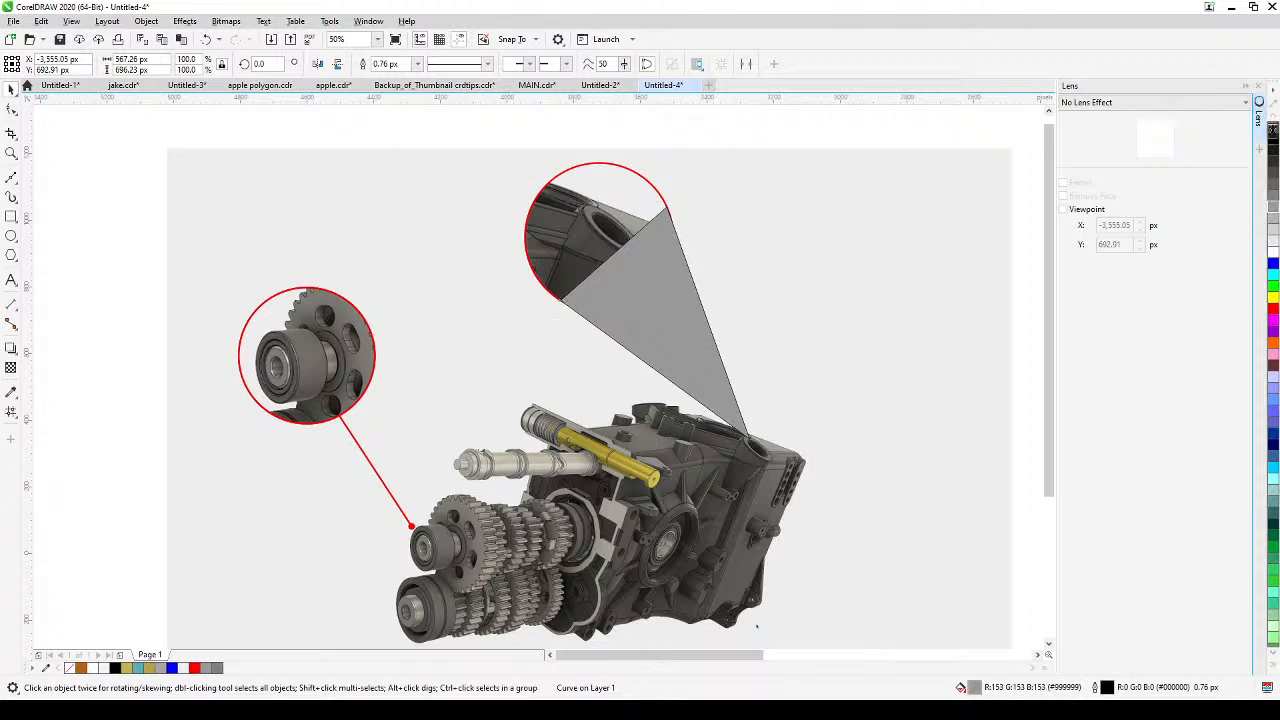
pyautogui.rightClick(1273, 128)
pyautogui.click(606, 199)
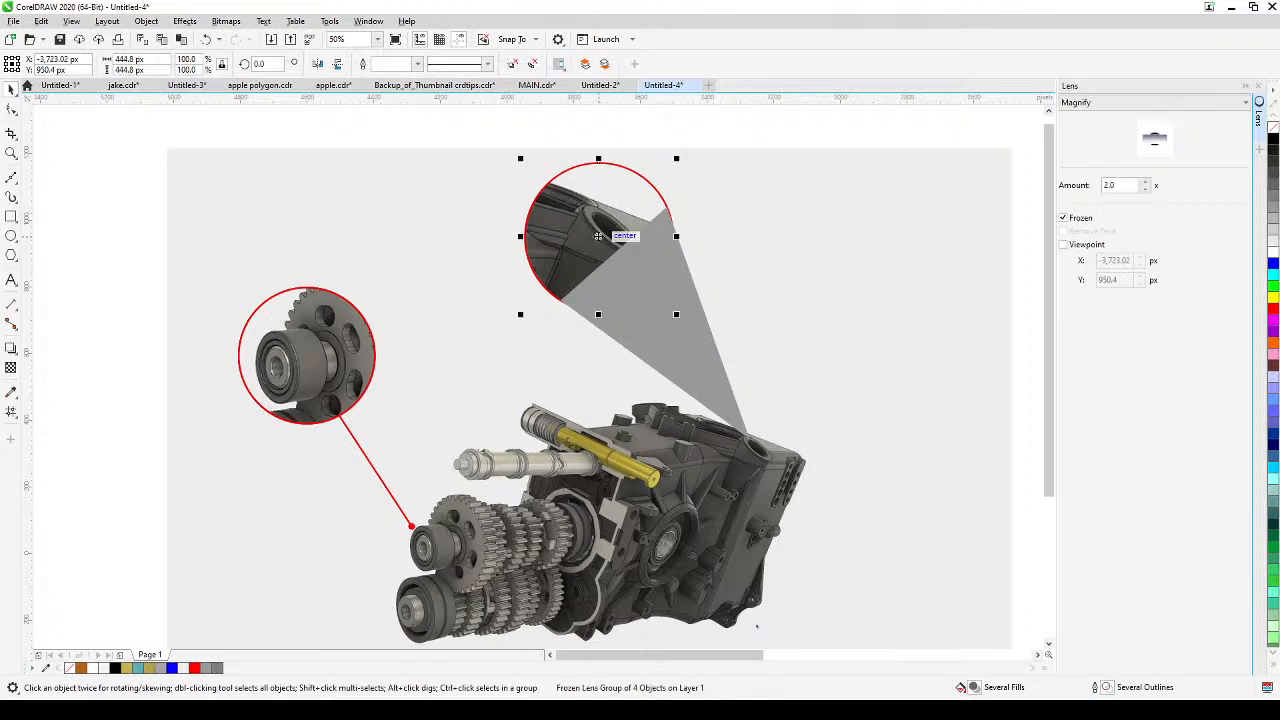
pyautogui.hotkey('shift', 'pageup')
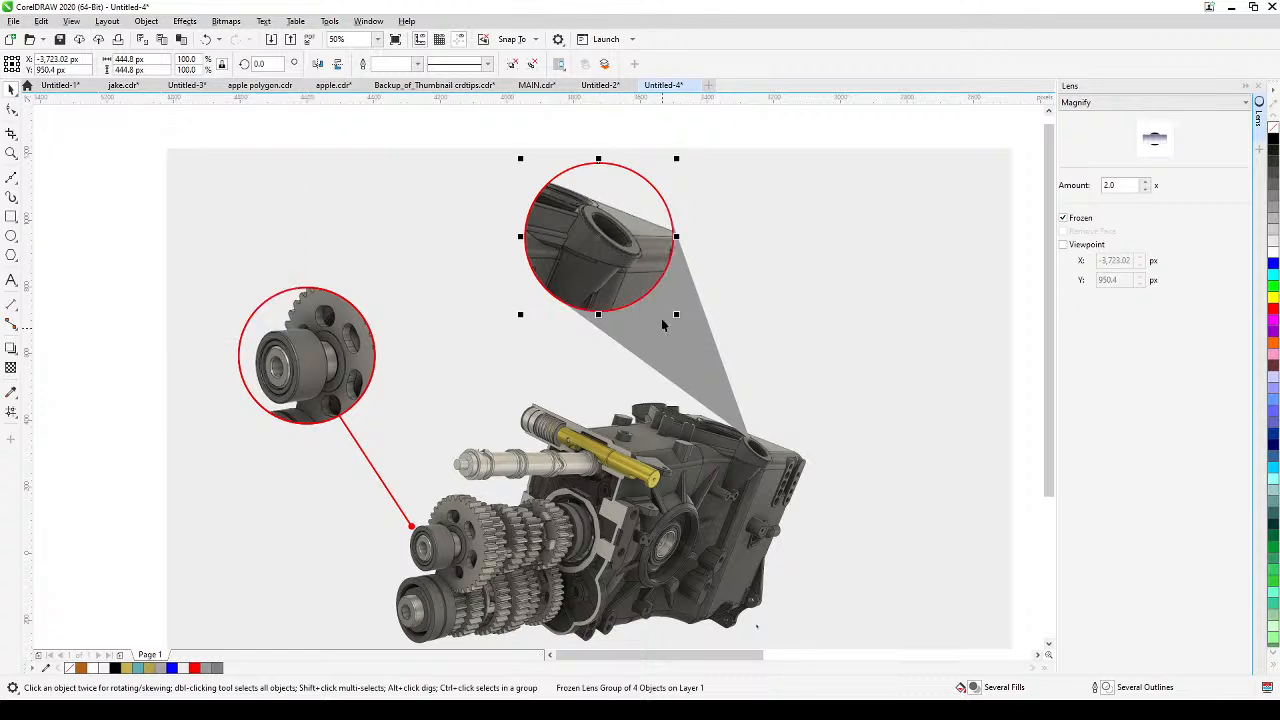
pyautogui.click(768, 145)
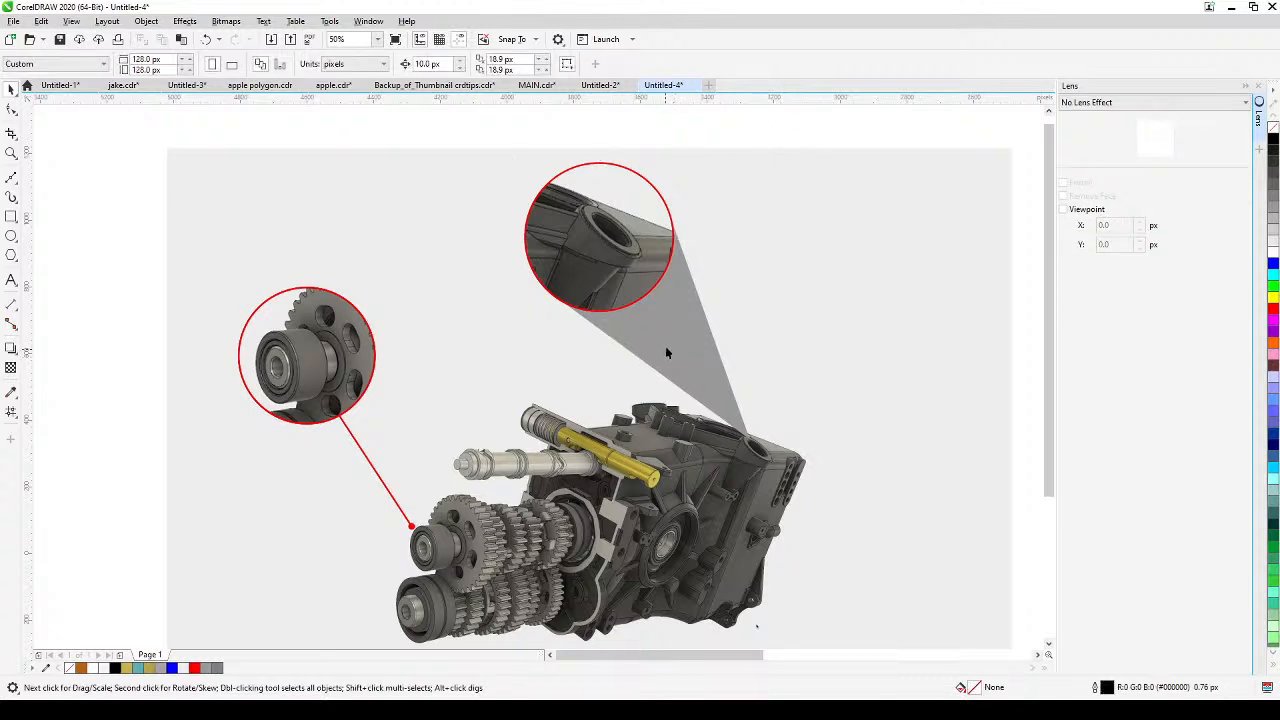
# Apply a linear fountain transparency to the grey triangle, fading out from the magnified circle towards the port, and adjust its midpoint.
pyautogui.click(666, 336)
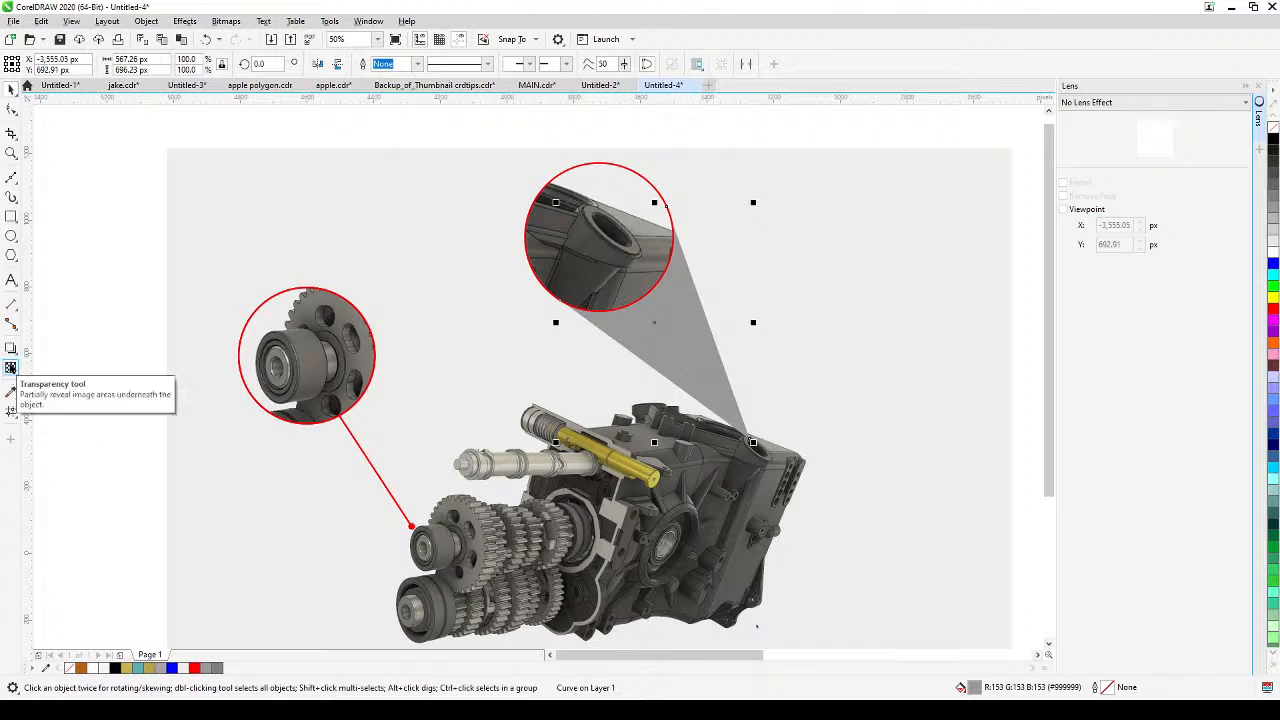
pyautogui.click(11, 368)
pyautogui.moveTo(632, 291); pyautogui.dragTo(750, 437)
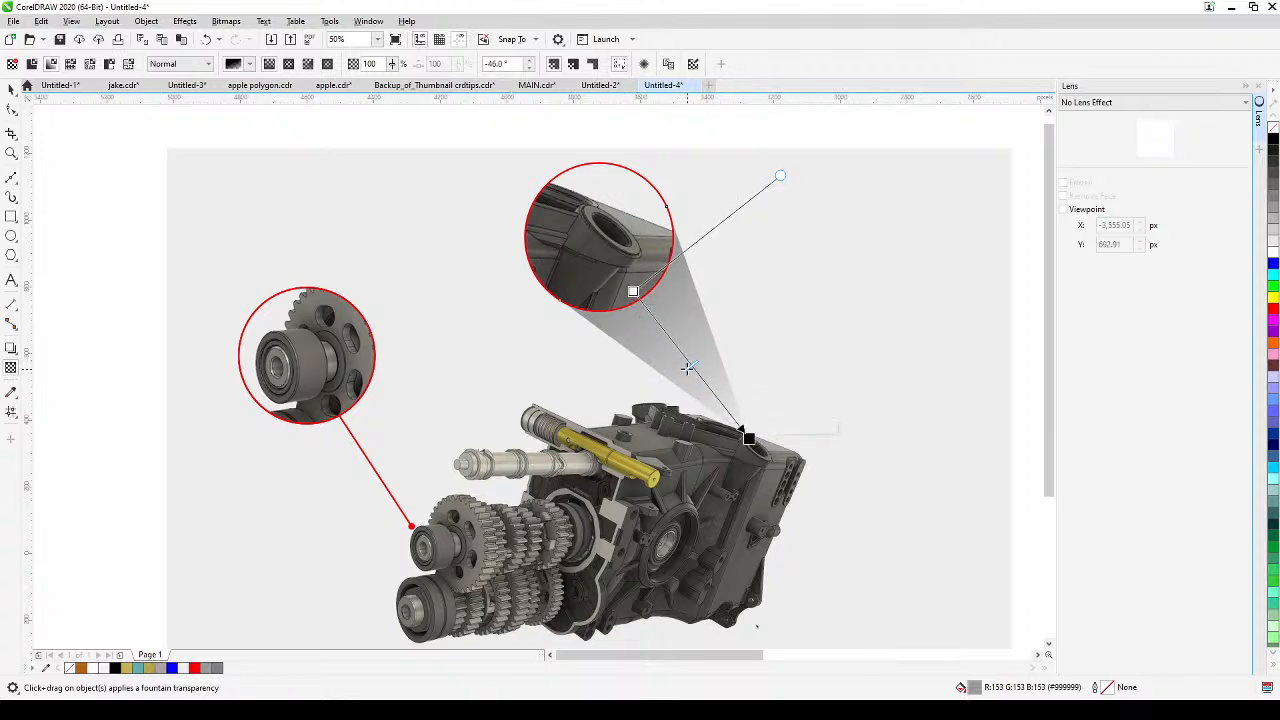
pyautogui.moveTo(687, 368); pyautogui.dragTo(686, 357)
pyautogui.click(11, 89)
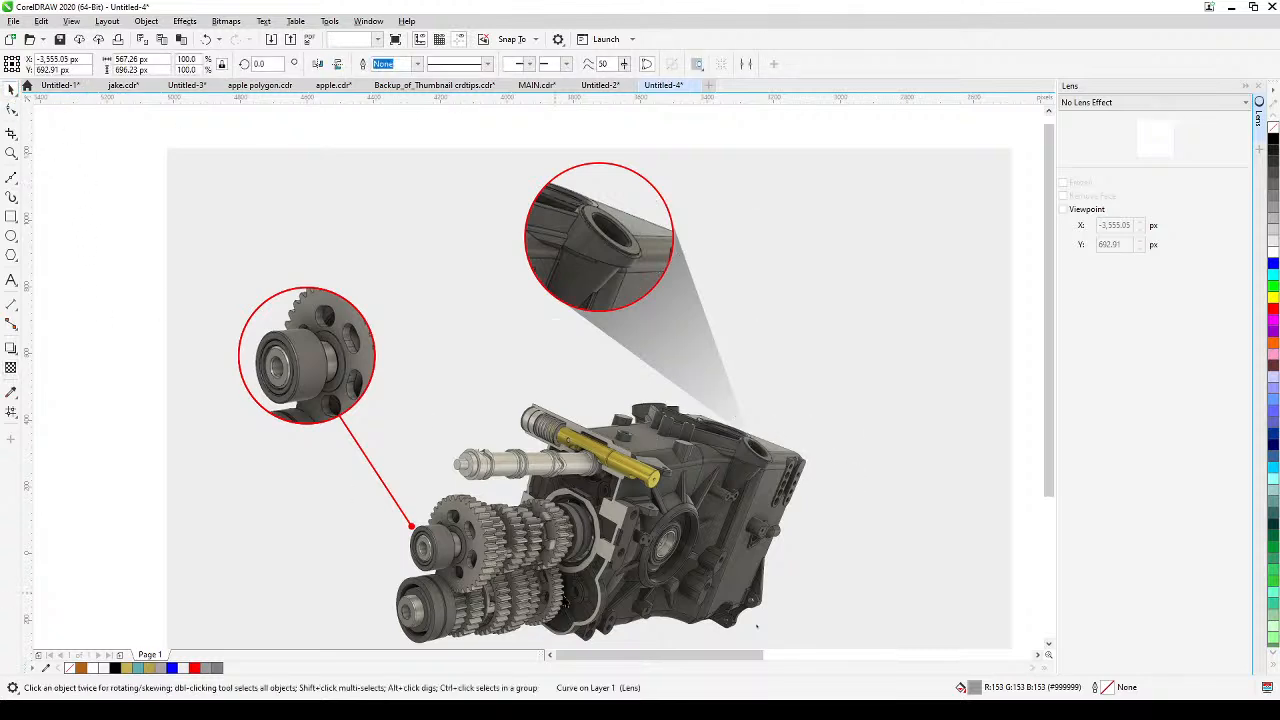
pyautogui.press('Escape')
# Move the port's magnified circle to the background's upper-right corner and refit the triangle's two outer nodes to its rim.
pyautogui.click(616, 250)
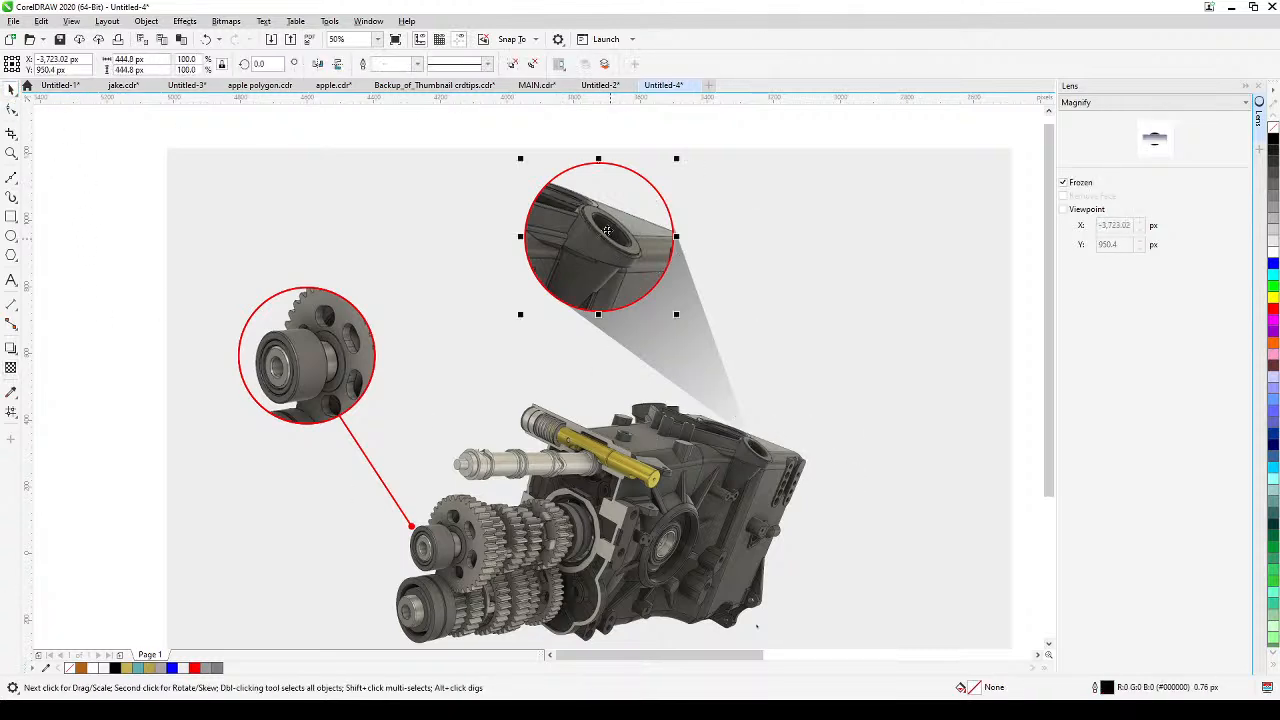
pyautogui.moveTo(611, 243); pyautogui.dragTo(894, 255)
pyautogui.click(673, 290)
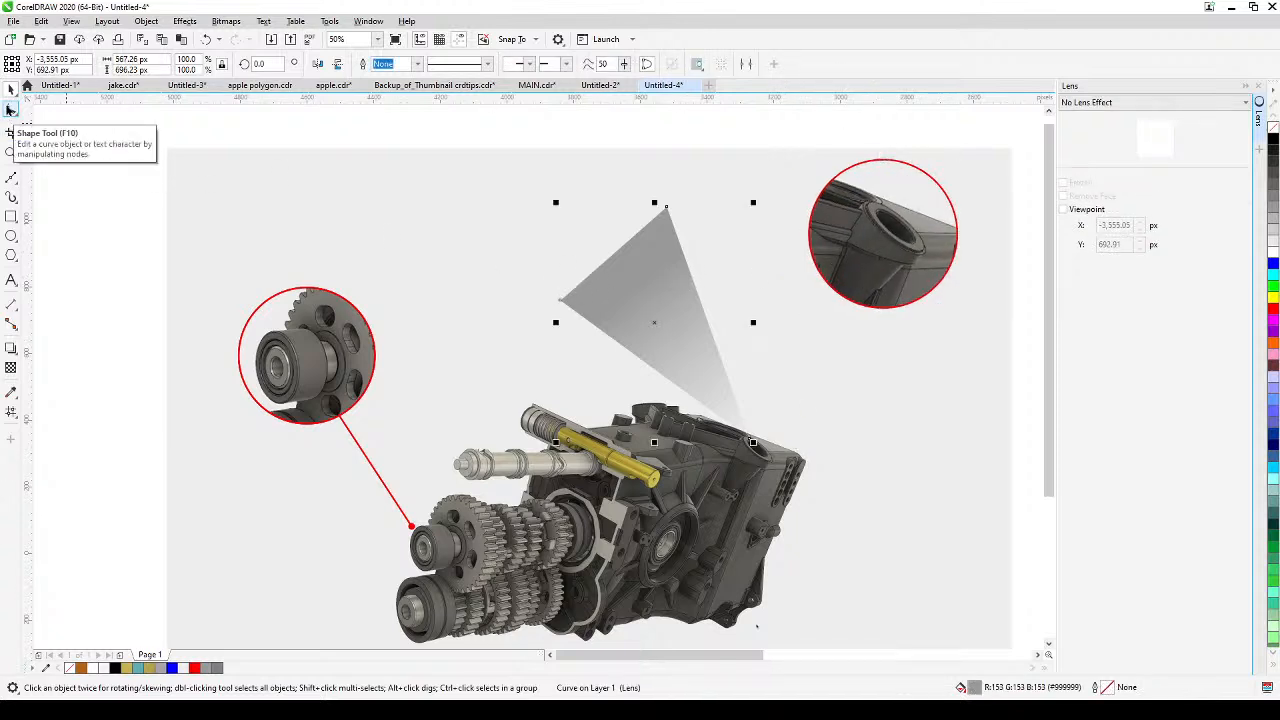
pyautogui.click(11, 110)
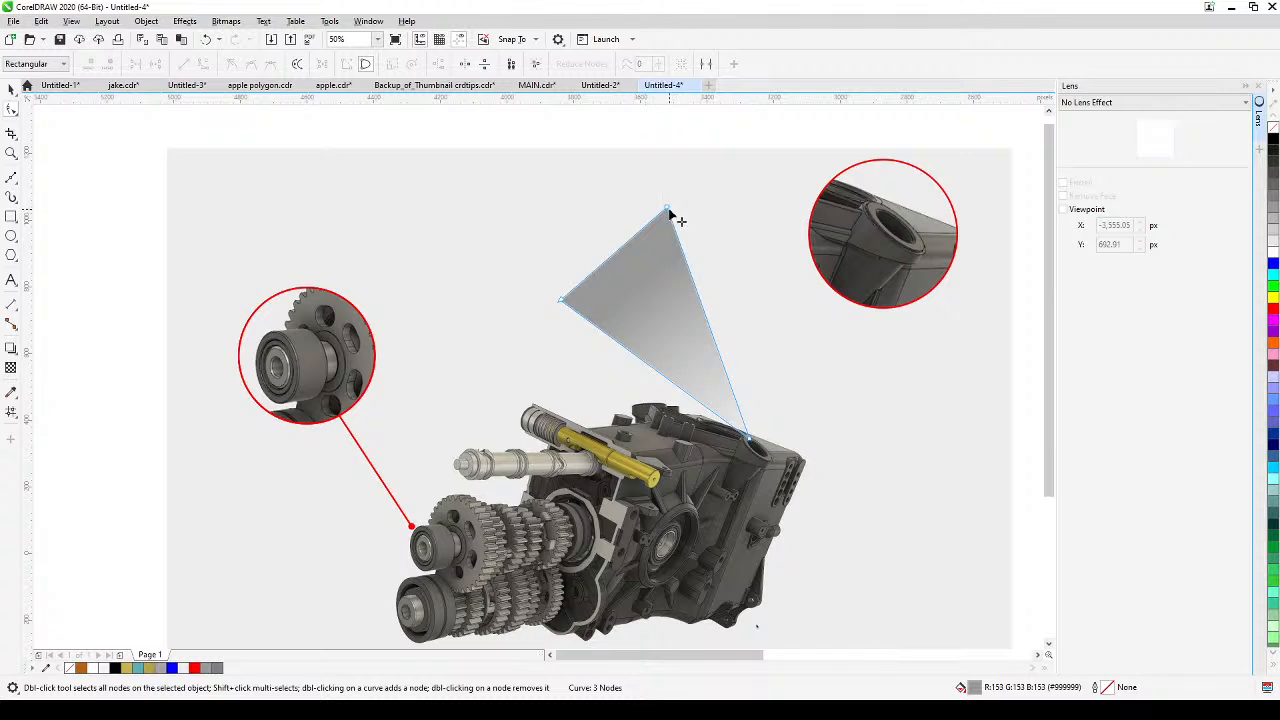
pyautogui.moveTo(668, 208); pyautogui.dragTo(936, 289)
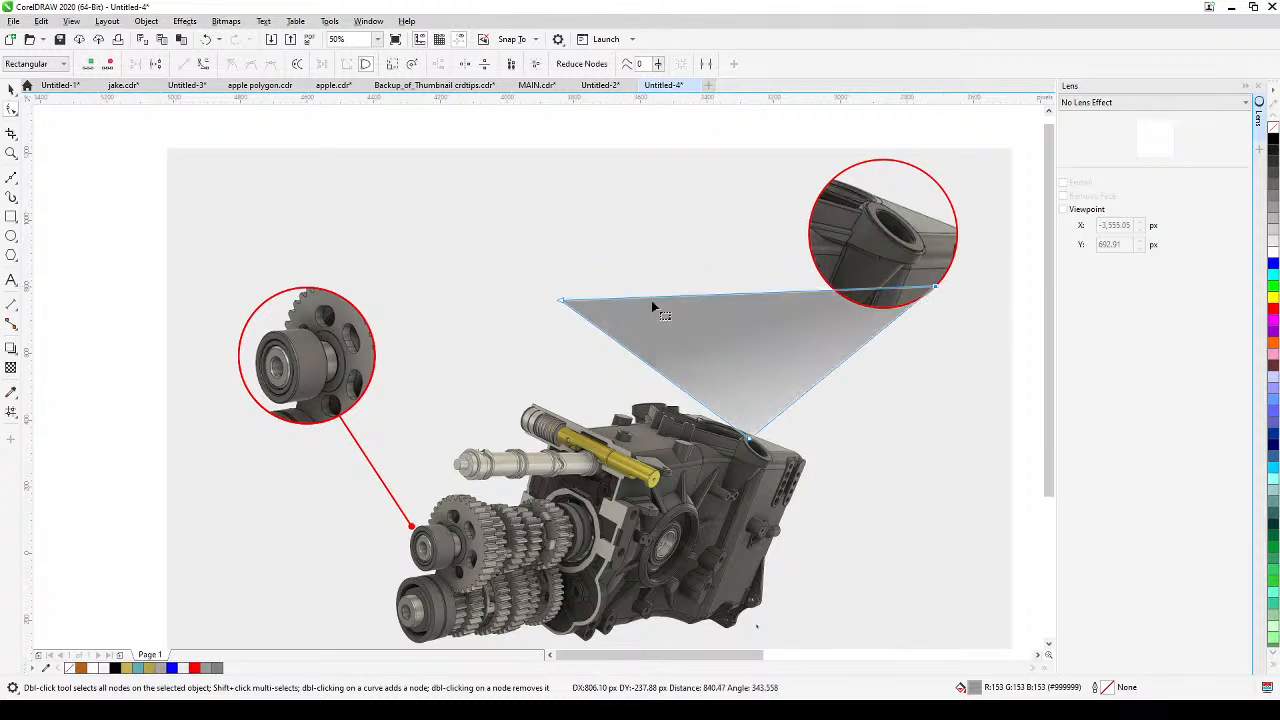
pyautogui.moveTo(564, 304); pyautogui.dragTo(817, 223)
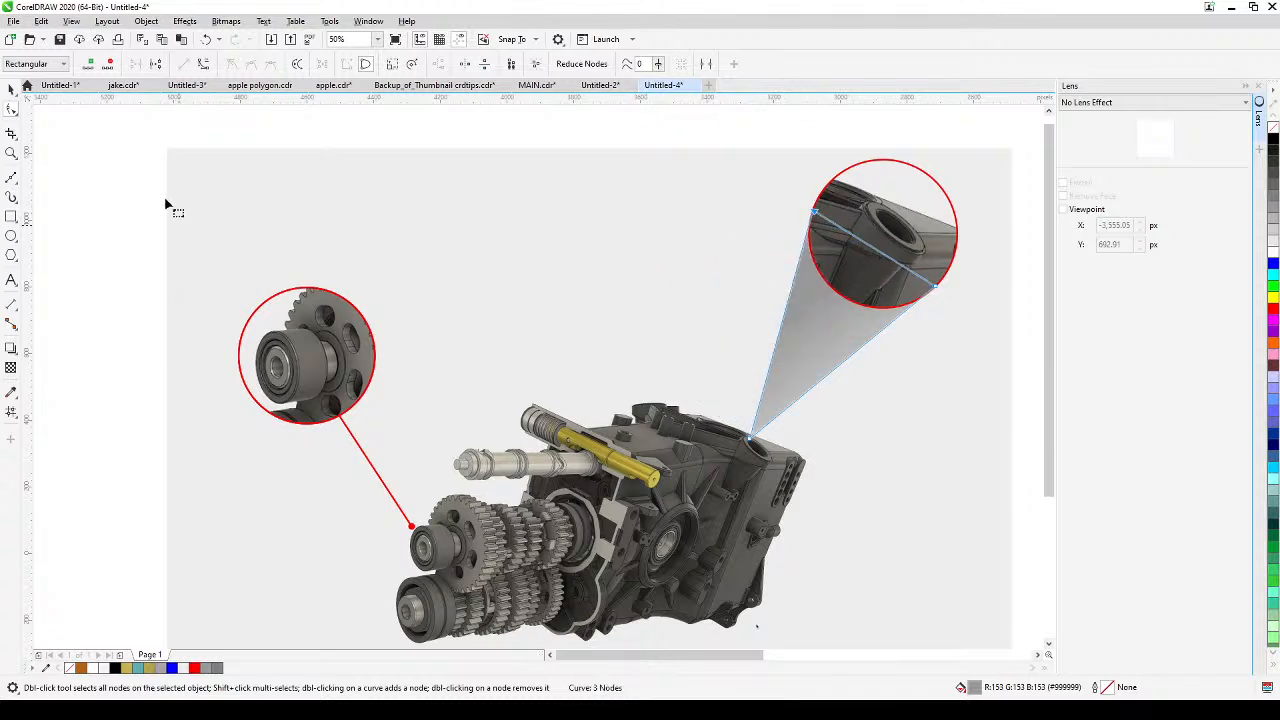
pyautogui.click(11, 88)
pyautogui.click(127, 335)
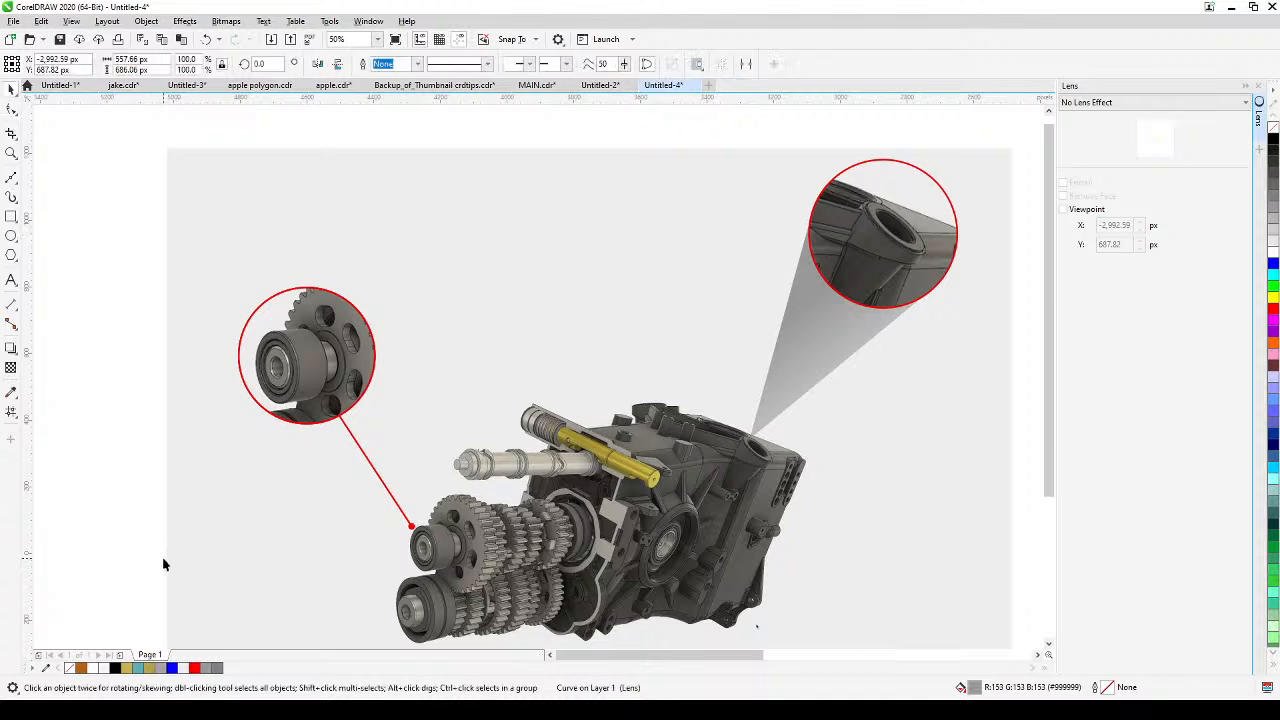
# Convert the grey triangle's left side to a curve and bow it outward.
pyautogui.click(821, 373)
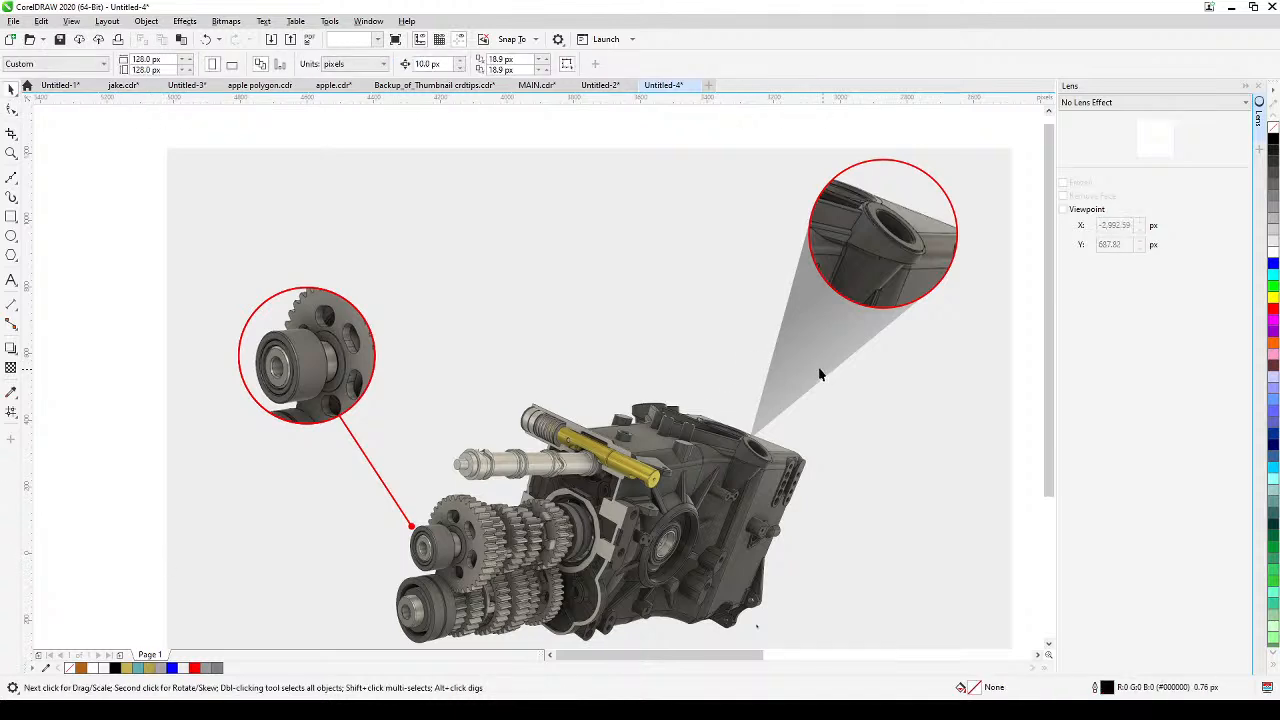
pyautogui.click(11, 110)
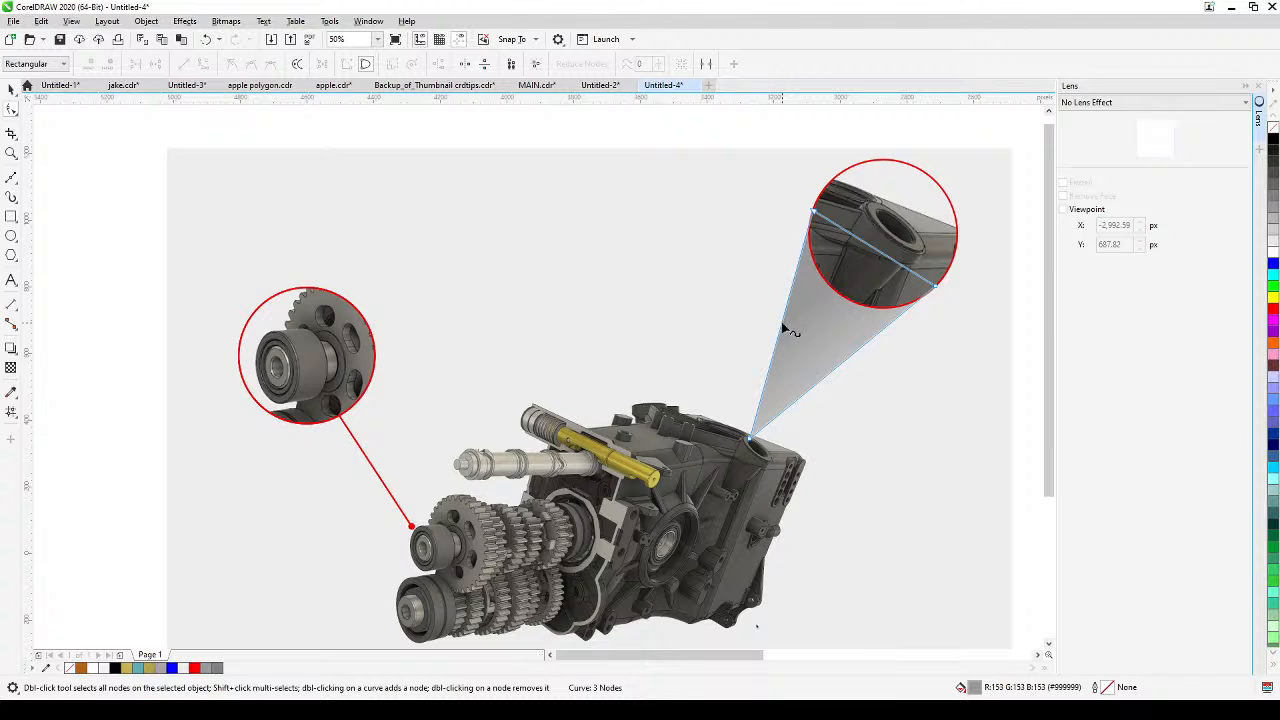
pyautogui.moveTo(781, 322); pyautogui.dragTo(779, 324)
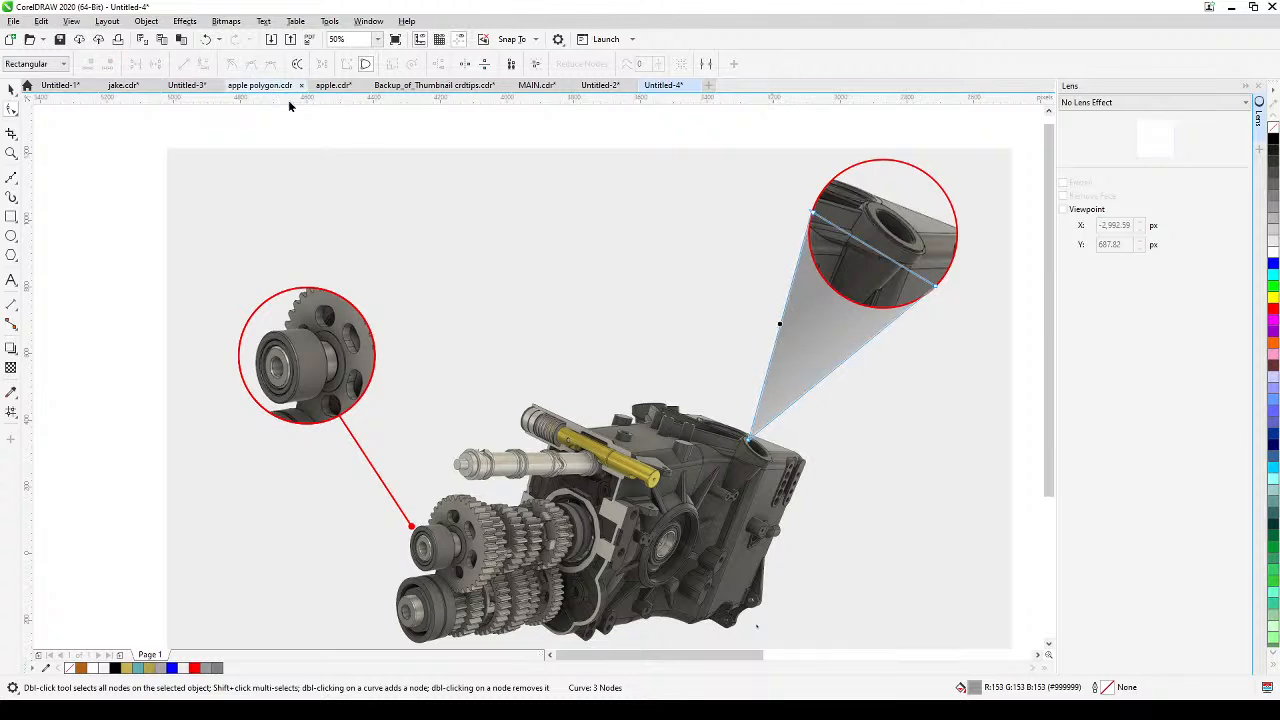
pyautogui.moveTo(781, 330); pyautogui.dragTo(786, 322)
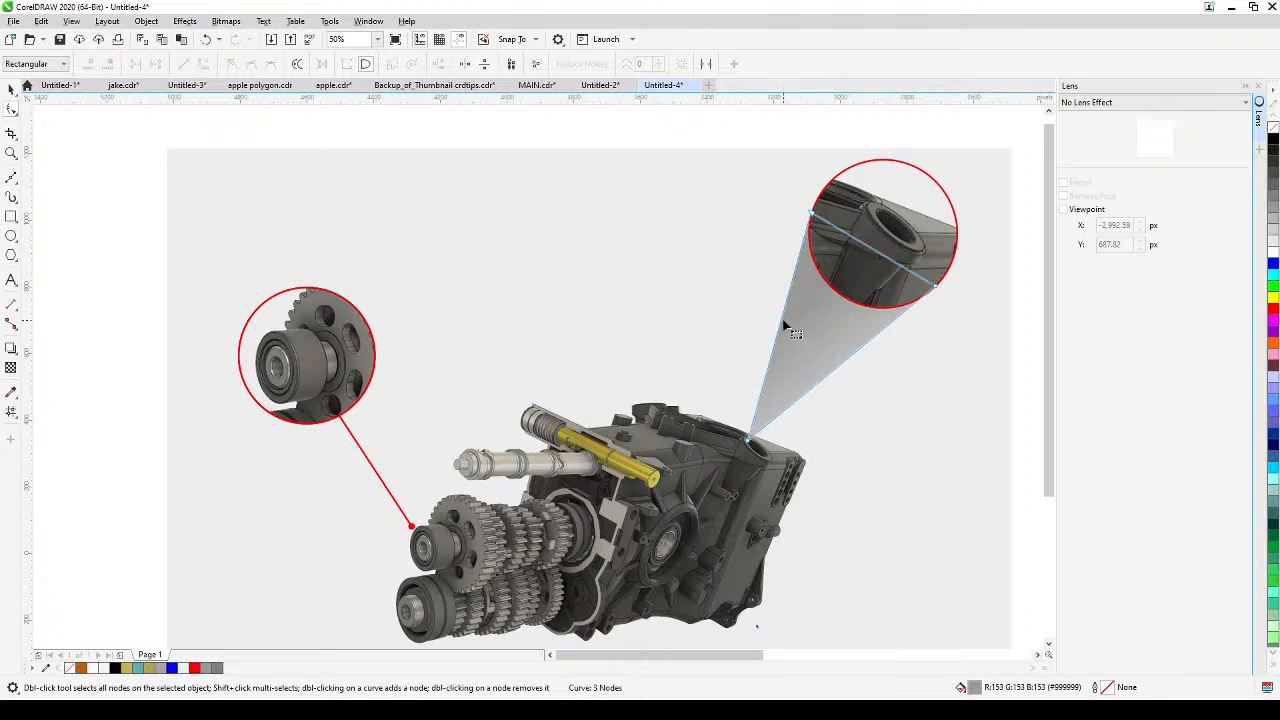
pyautogui.click(782, 318)
pyautogui.click(204, 64)
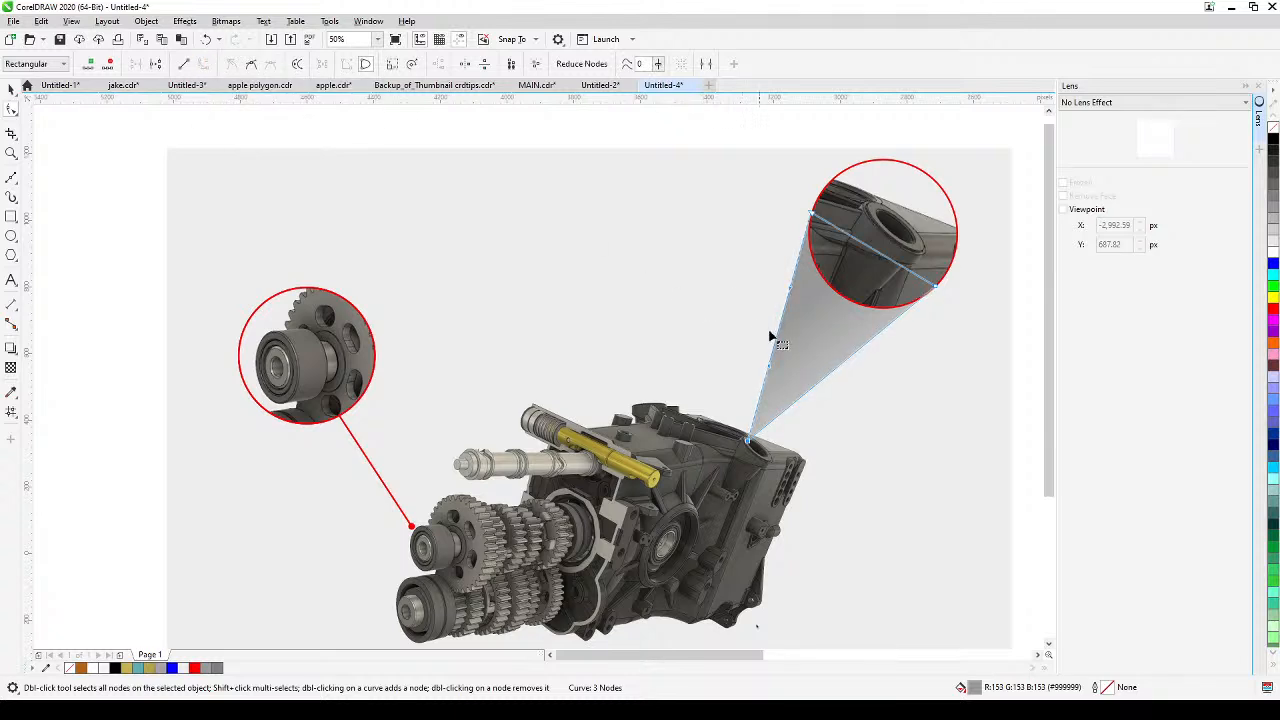
pyautogui.moveTo(778, 343); pyautogui.dragTo(755, 337)
# Convert the grey pointer's straight lower-right side to a curve and bow it inward.
pyautogui.click(836, 369)
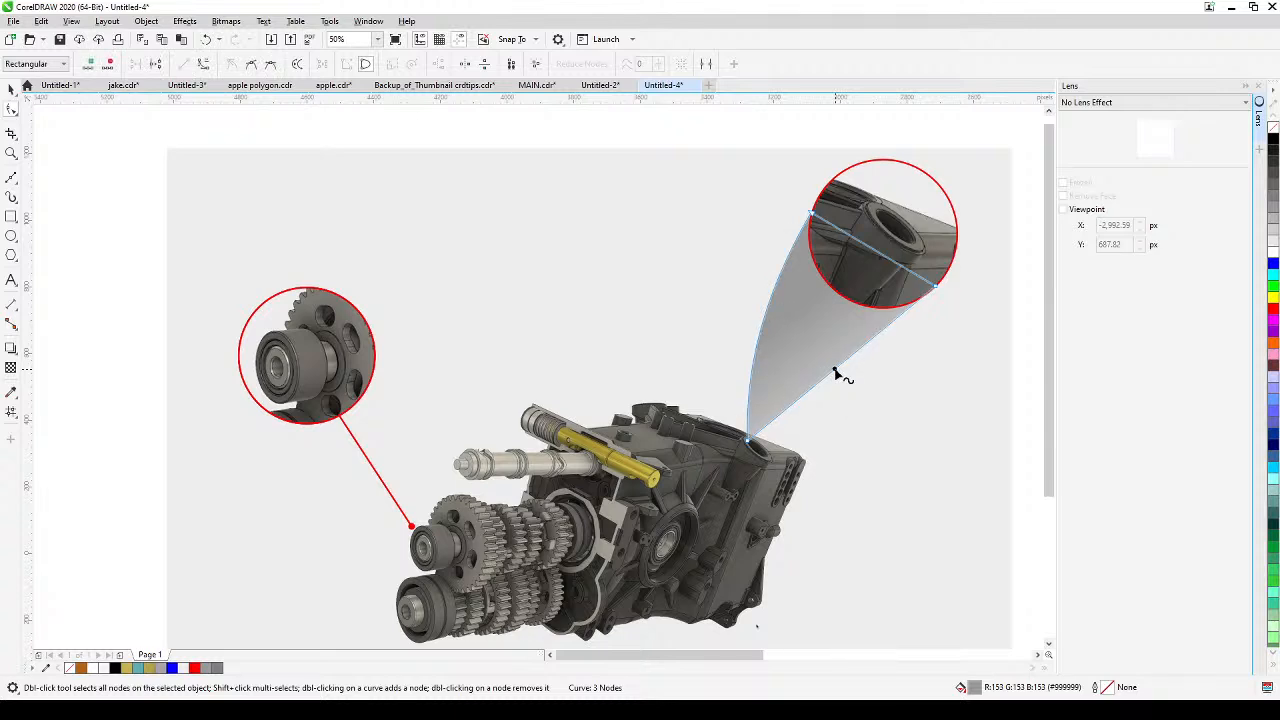
pyautogui.click(205, 65)
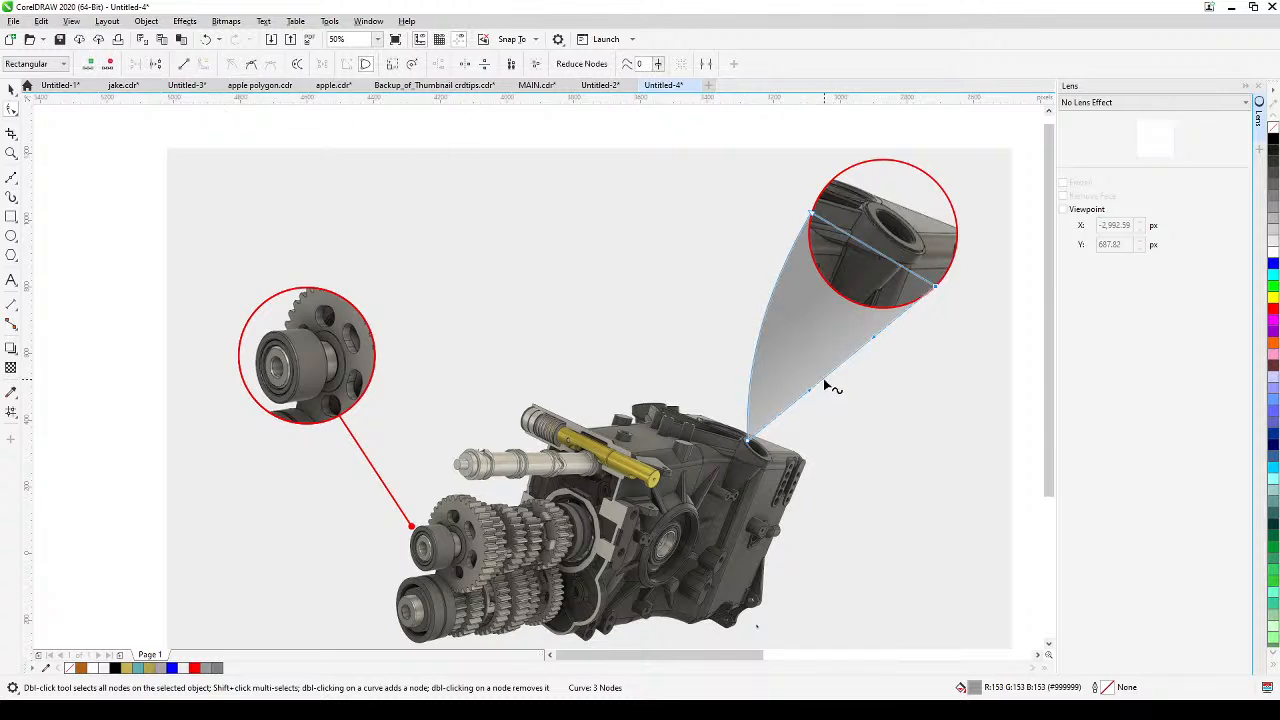
pyautogui.moveTo(826, 385); pyautogui.dragTo(809, 364)
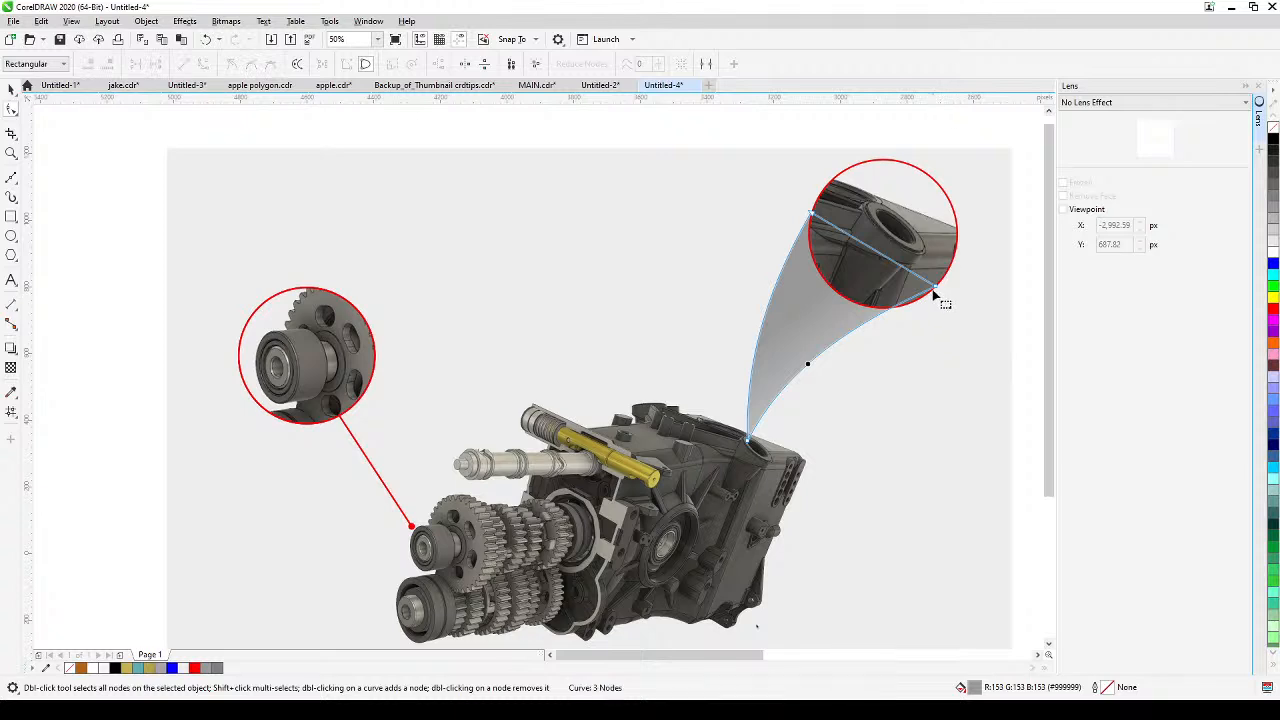
# Shift the grey pointer's two outer nodes along the magnified circle's rim to widen its attachment.
pyautogui.moveTo(934, 294); pyautogui.dragTo(888, 267)
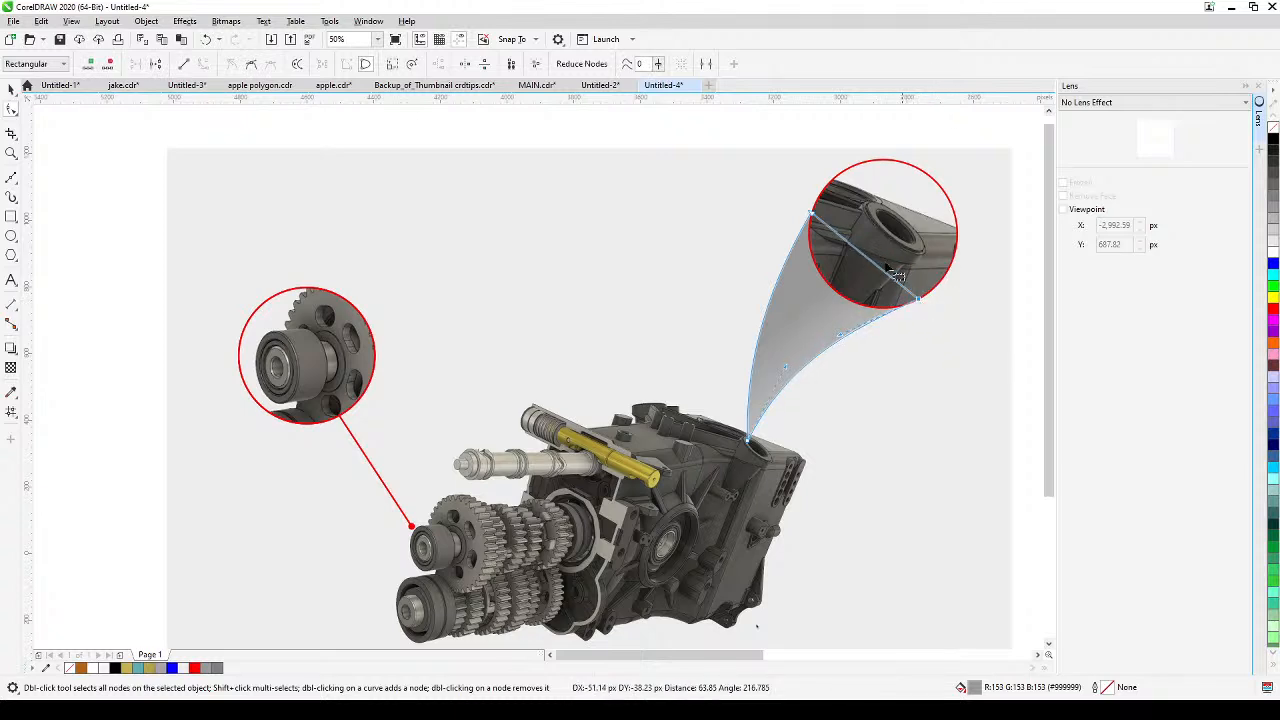
pyautogui.moveTo(812, 213); pyautogui.dragTo(823, 202)
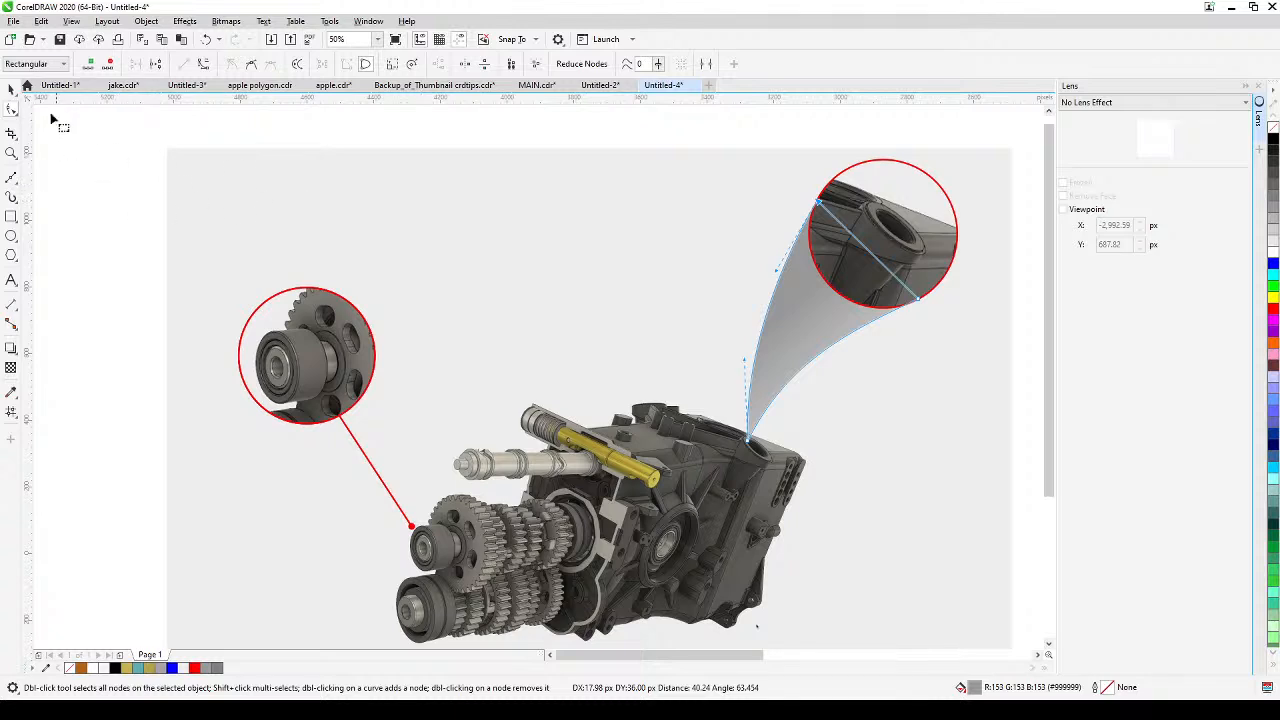
pyautogui.press('space')
pyautogui.press('space')
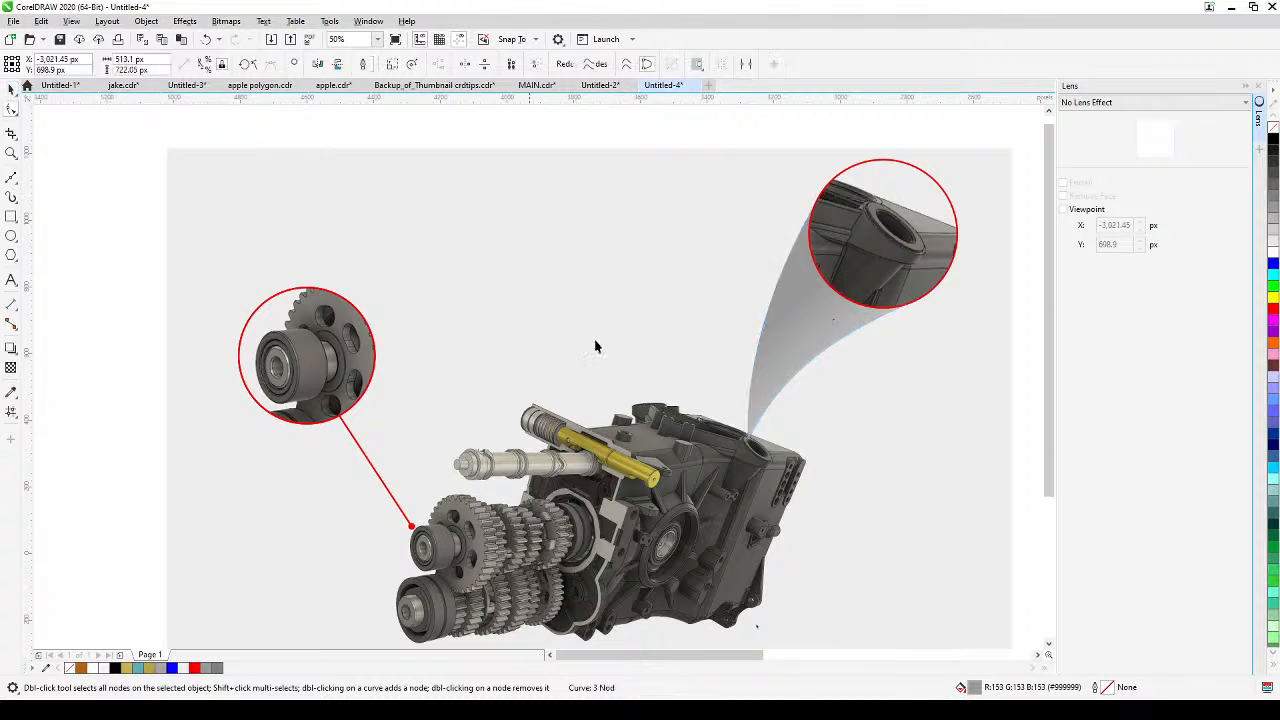
# Realign the curved pointer's fountain transparency to run from inside the magnified port circle to just past the pointer's tip.
pyautogui.click(11, 367)
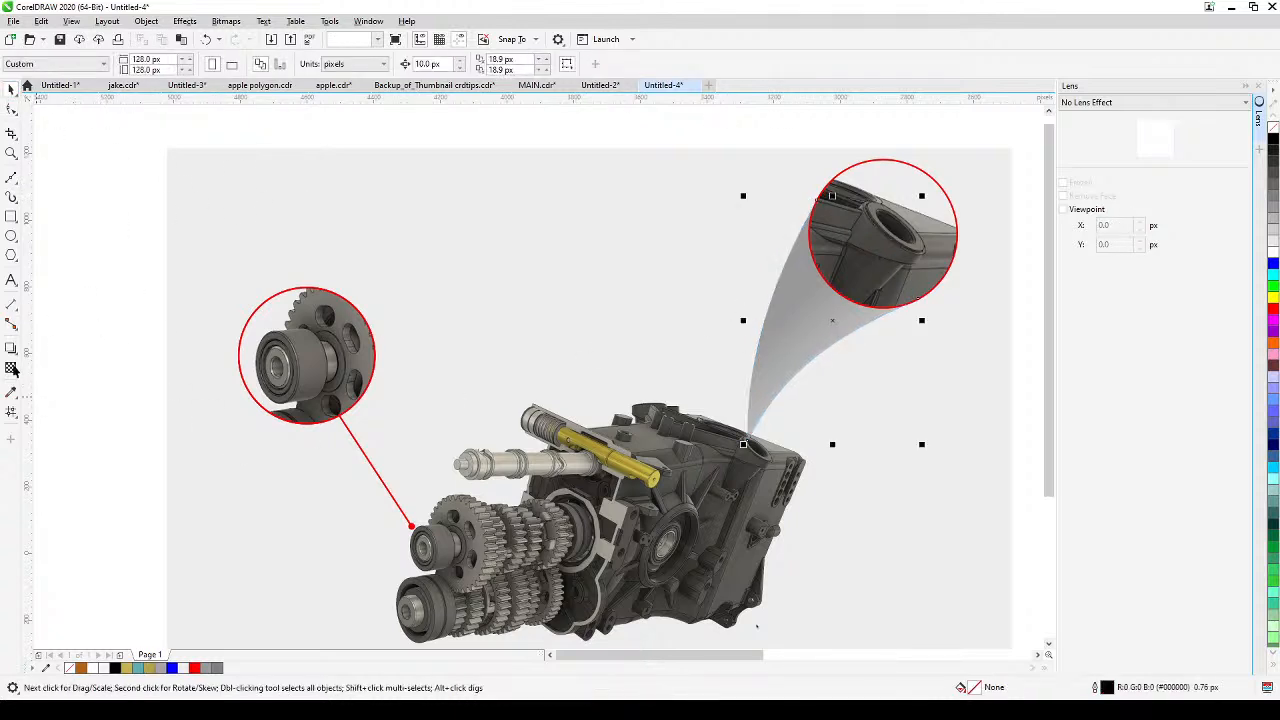
pyautogui.moveTo(950, 163); pyautogui.dragTo(723, 457)
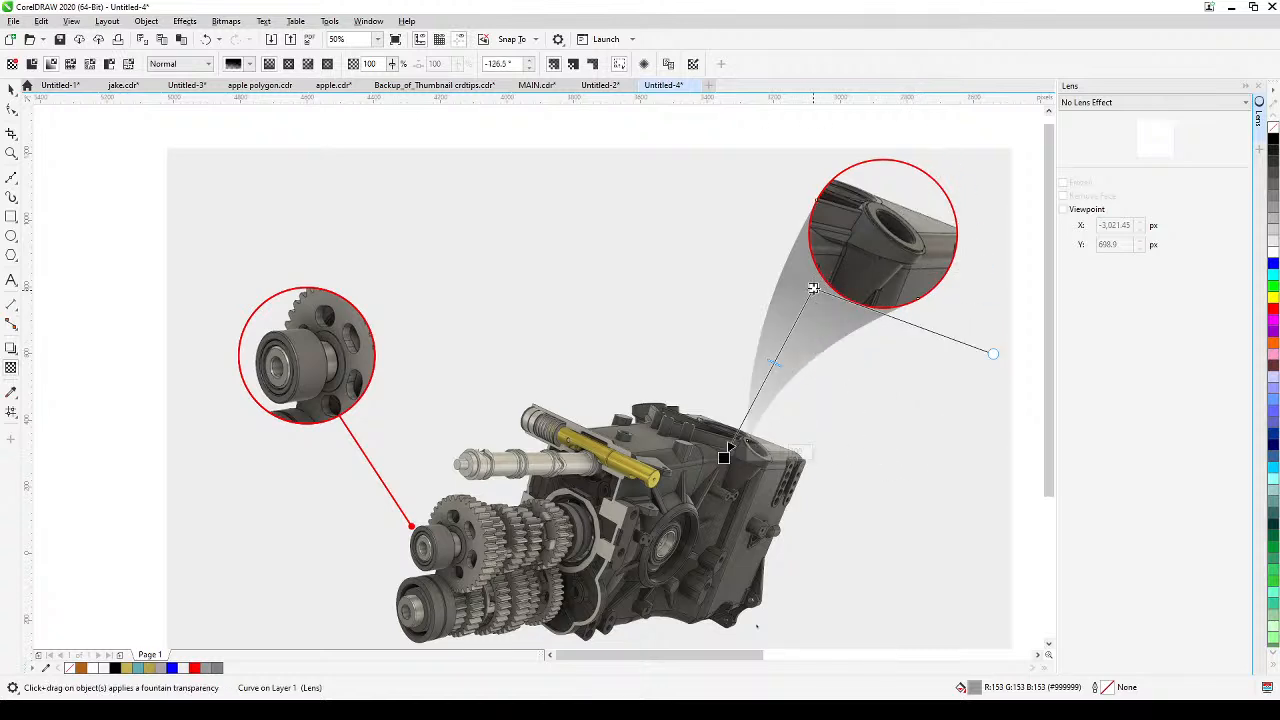
pyautogui.moveTo(813, 288); pyautogui.dragTo(834, 266)
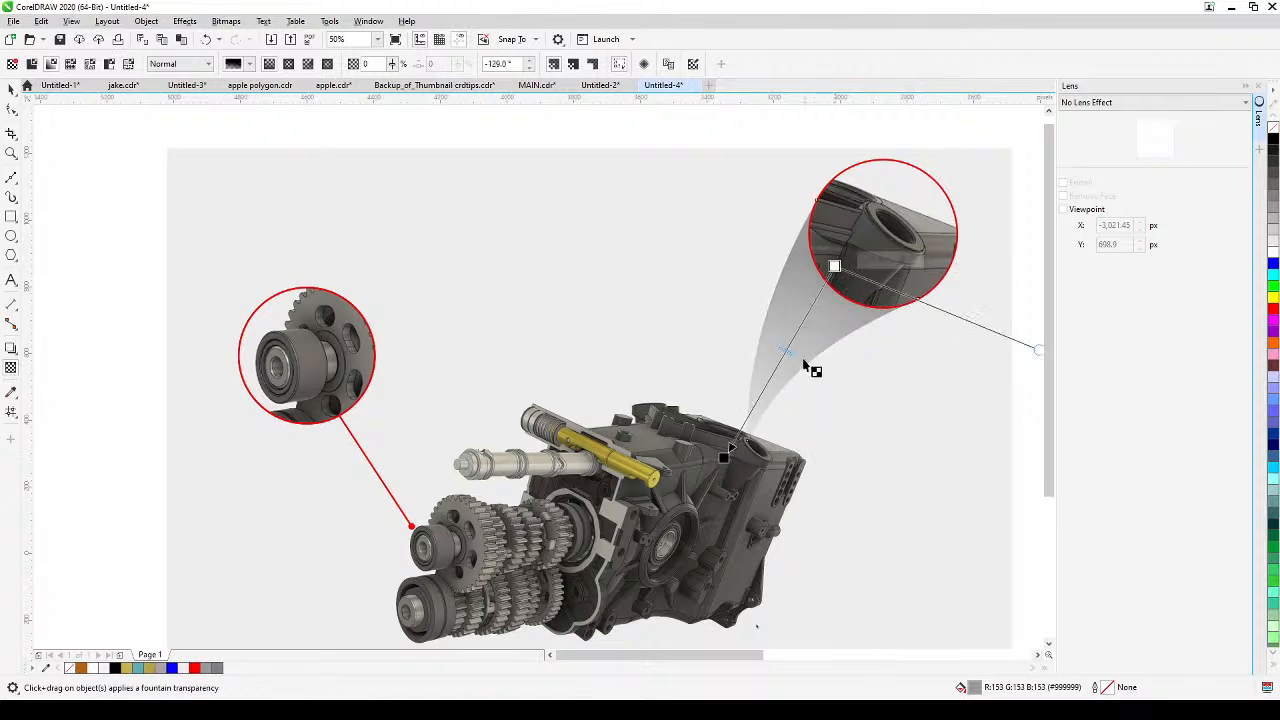
# Try light cyan #99FFFF and pale lavender (R204 G204 B255) fills on the curved pointer and return it to grey #999999.
pyautogui.click(12, 89)
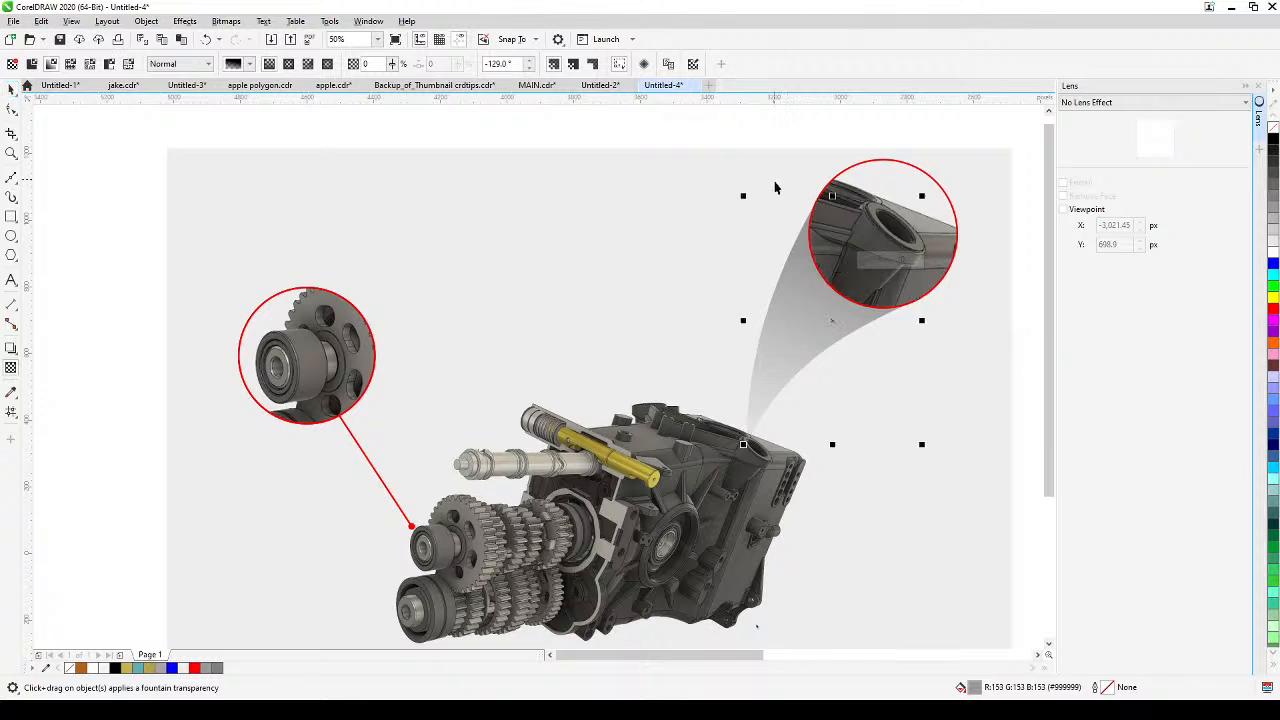
pyautogui.click(1272, 482)
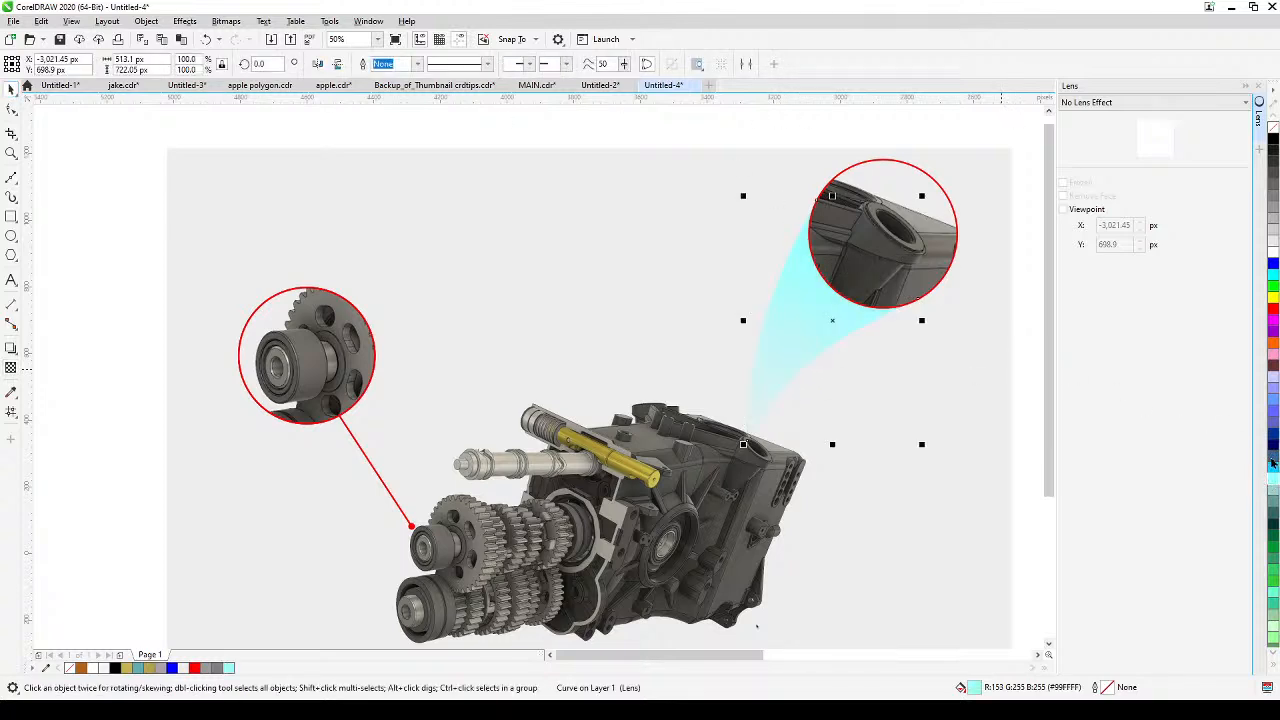
pyautogui.click(1273, 381)
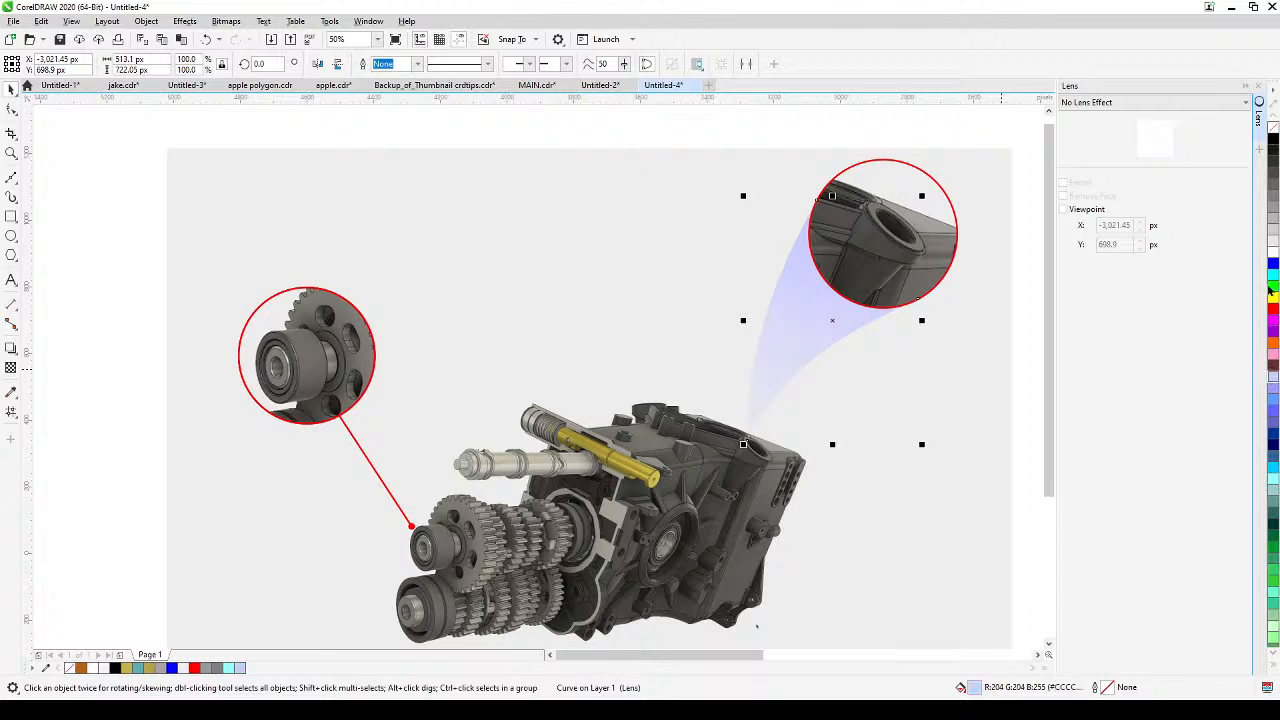
pyautogui.click(1274, 211)
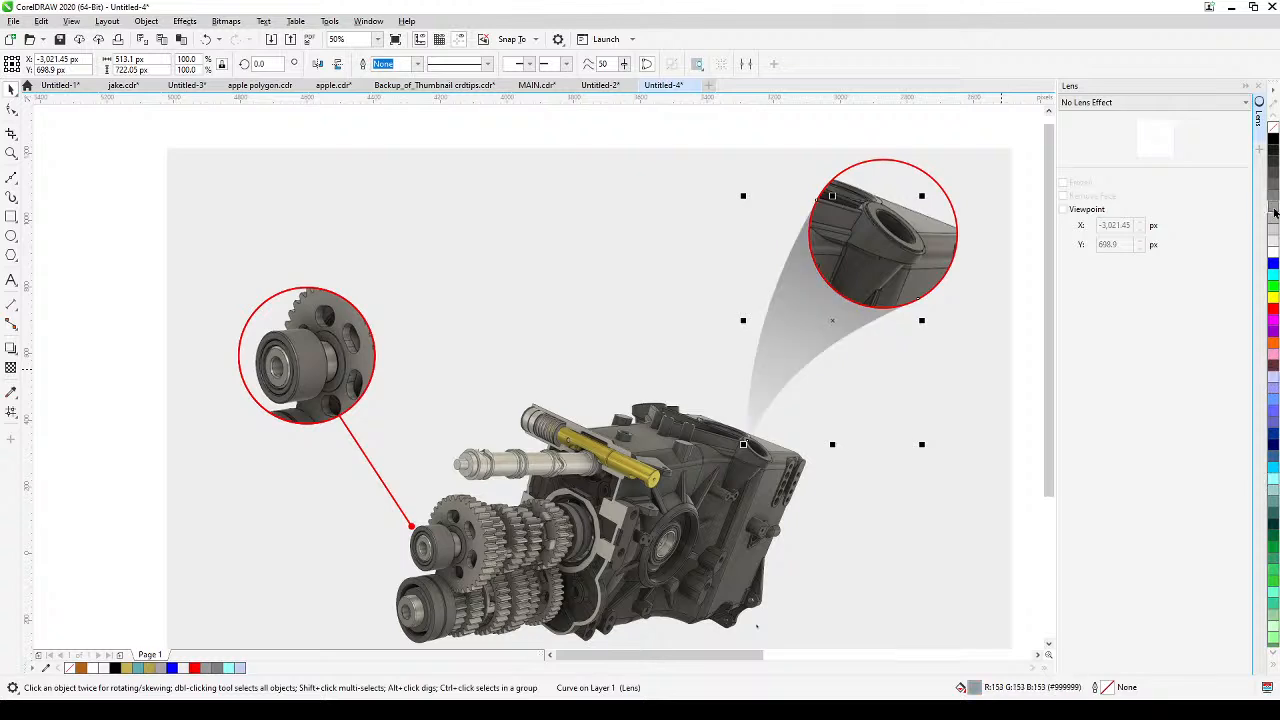
pyautogui.click(830, 355)
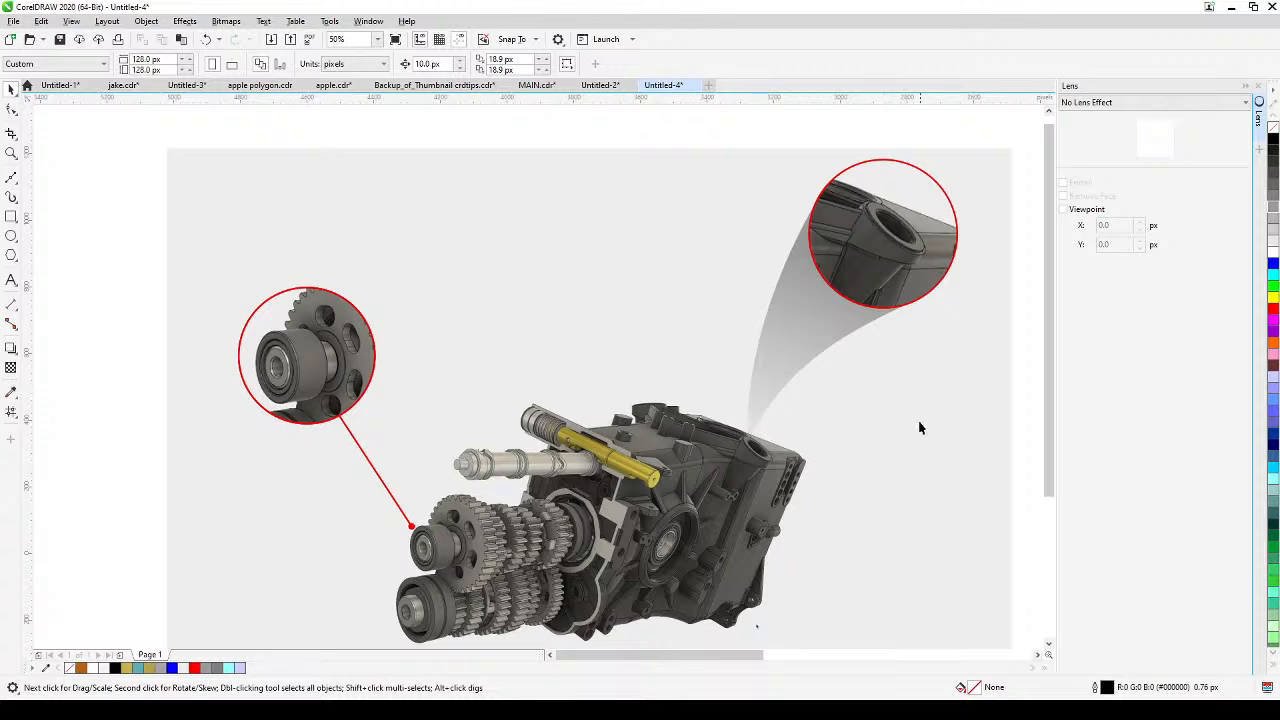
pyautogui.press('h')
pyautogui.moveTo(922, 425); pyautogui.dragTo(894, 415)
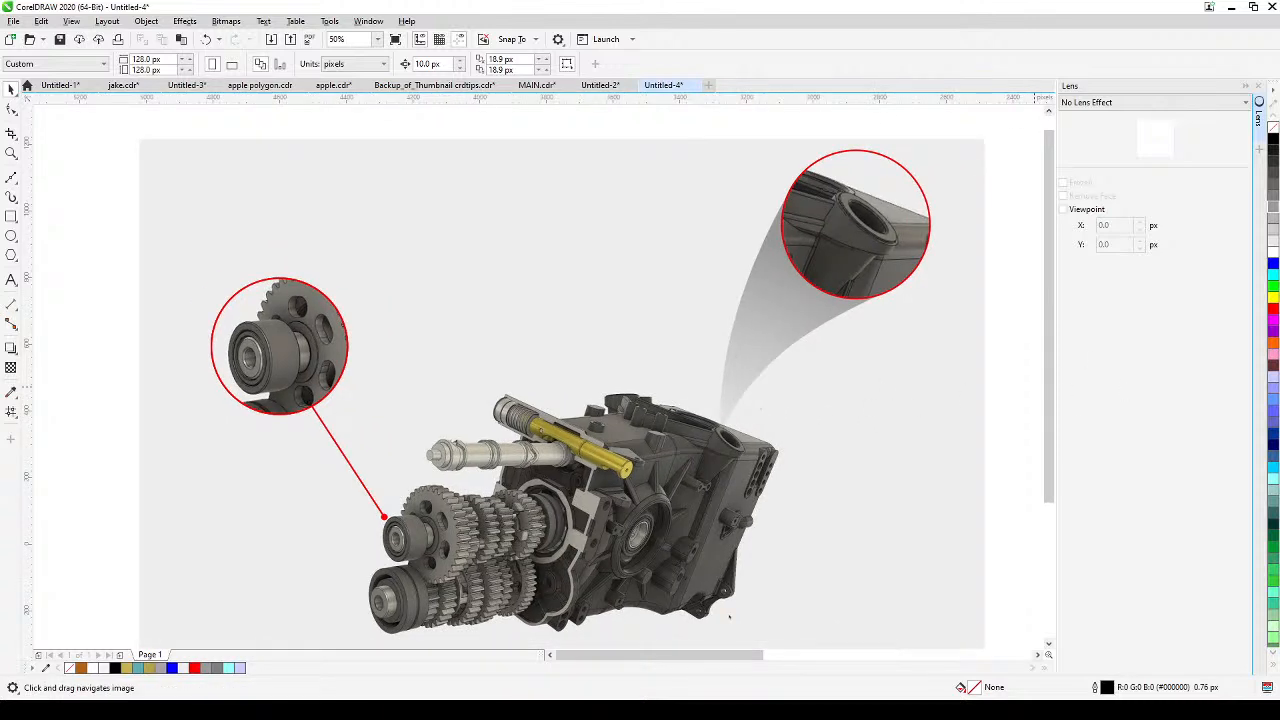